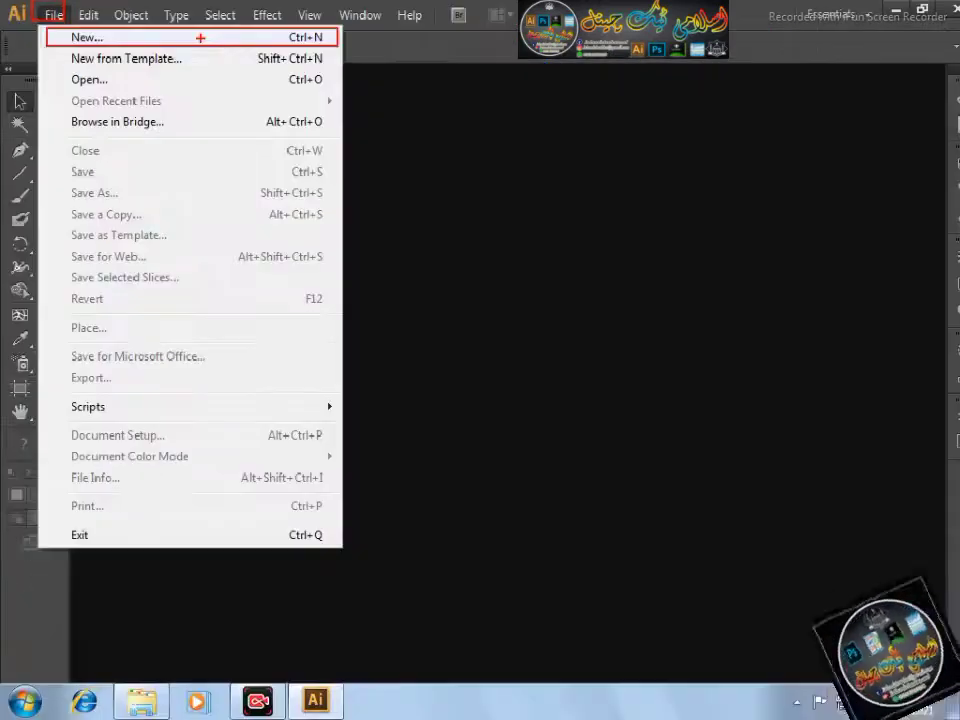
Step: Start a new document and name it drawing, leaving the Print profile selected
left_click(360, 72)
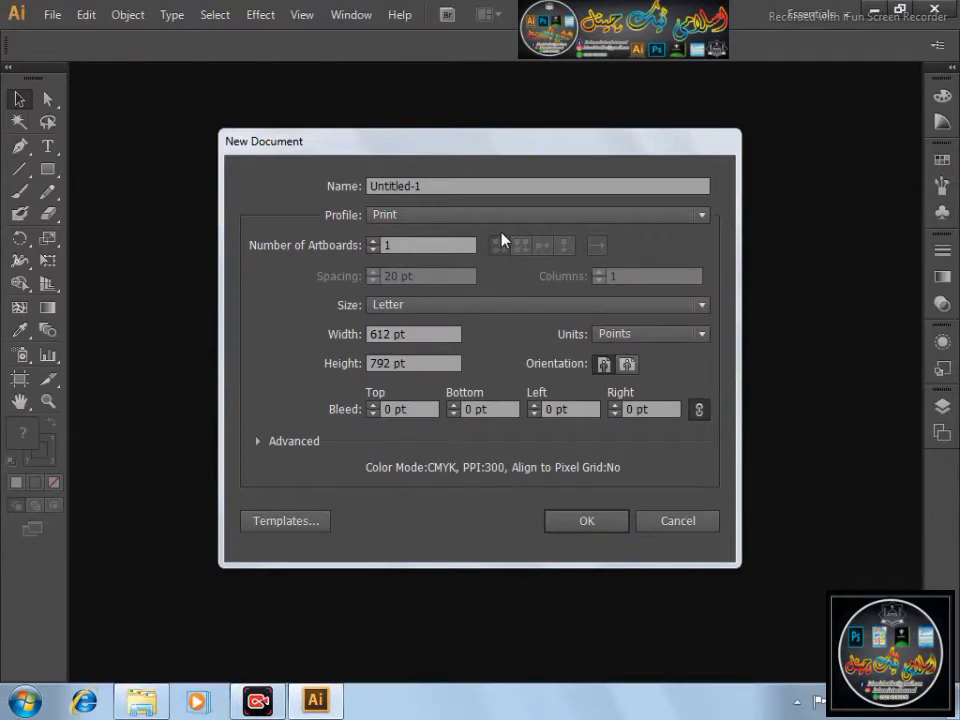
left_click_drag(482, 187, 358, 186)
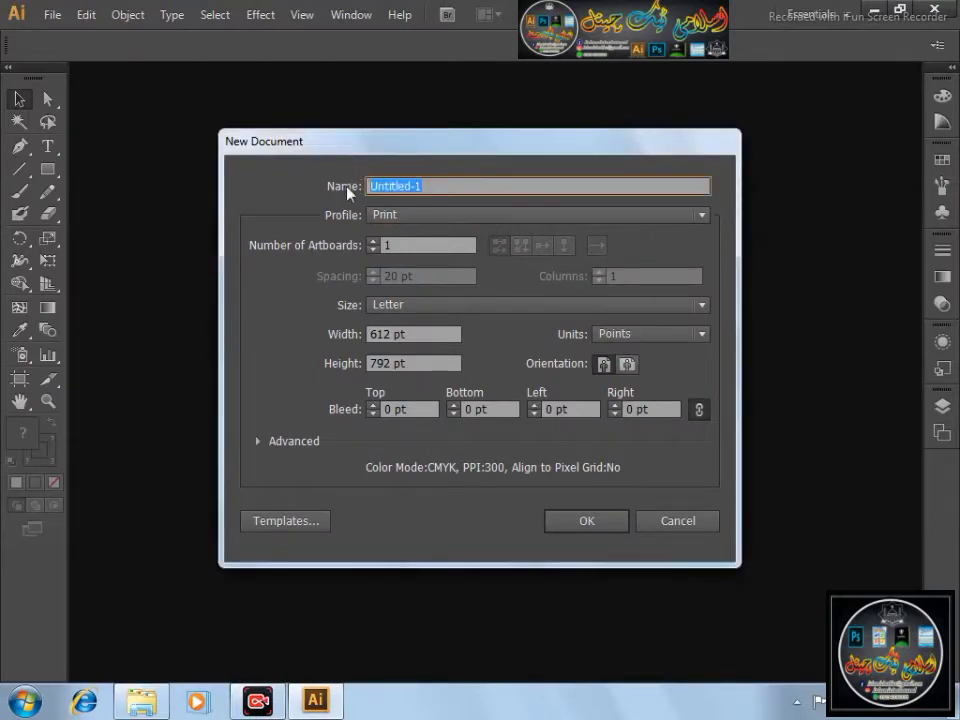
type("a")
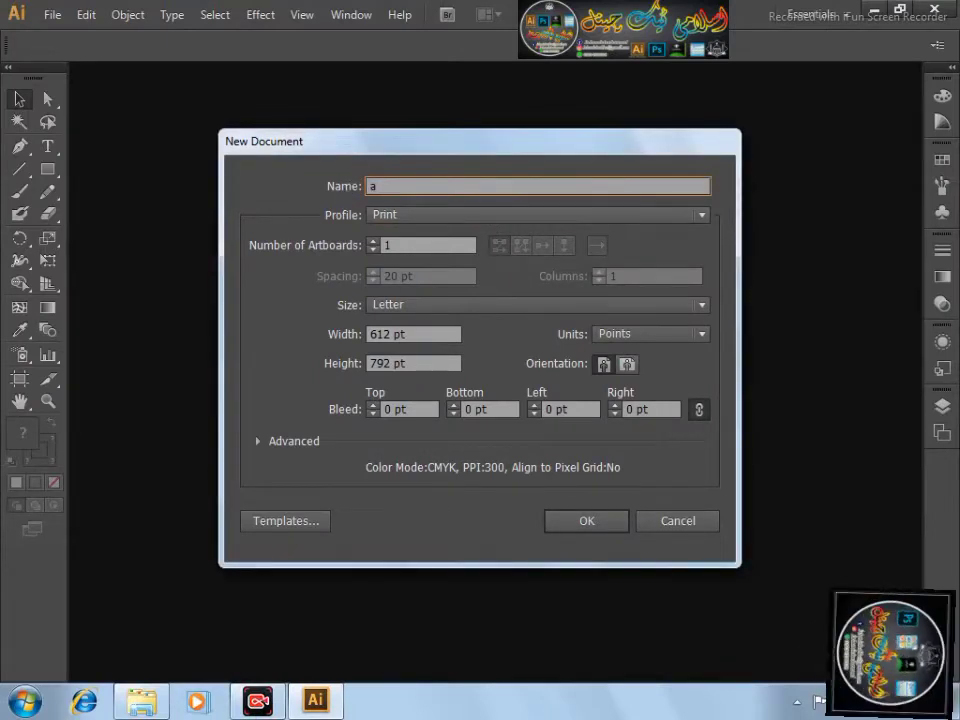
key("BackSpace")
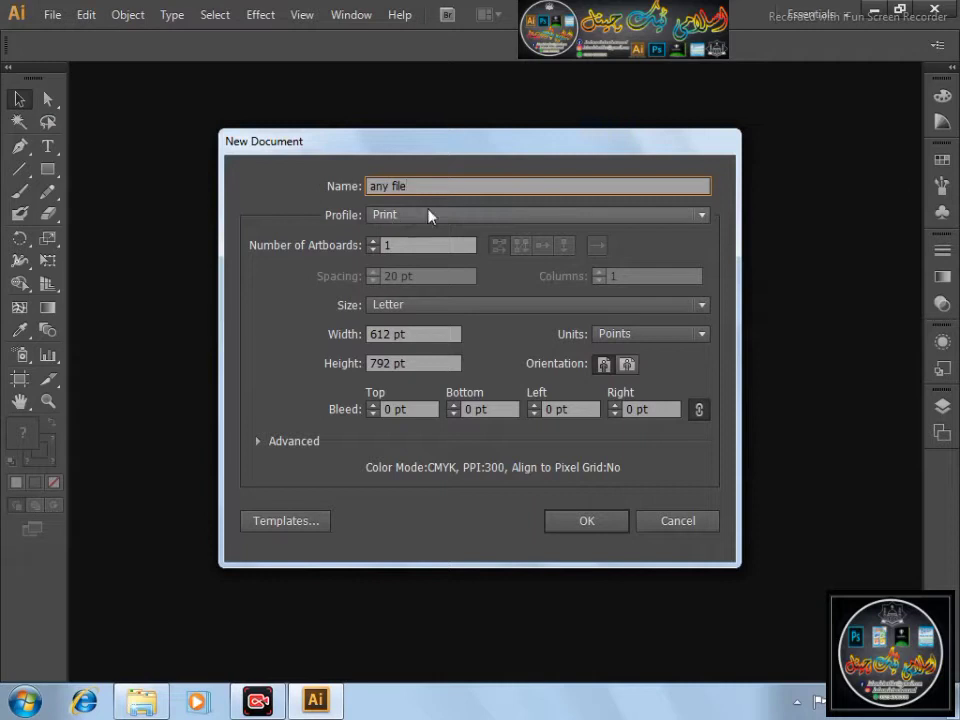
triple_click(468, 188)
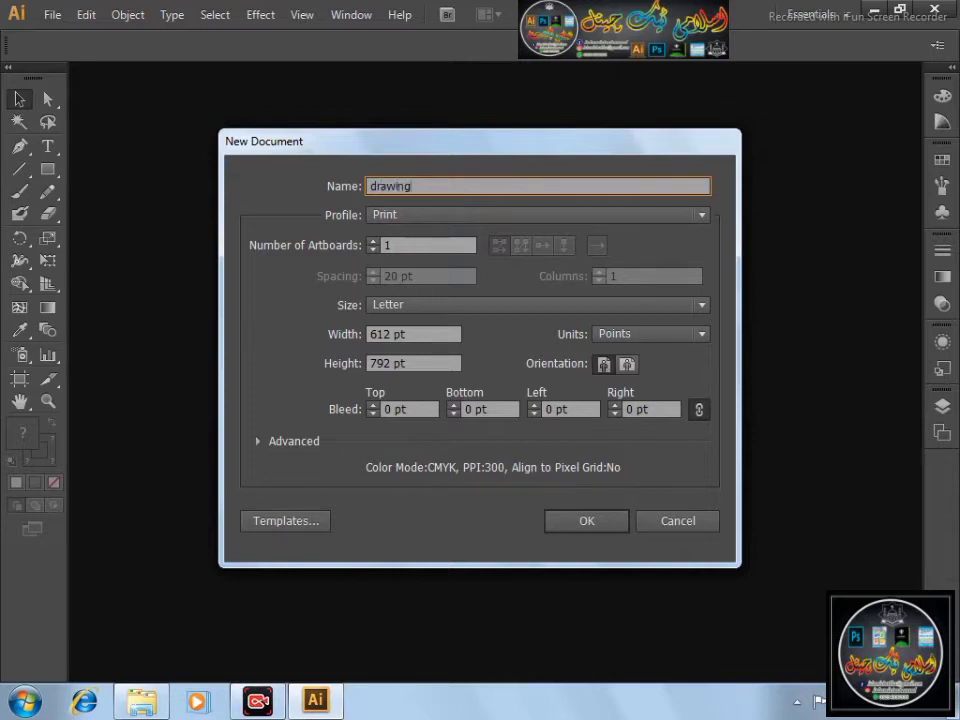
left_click(441, 214)
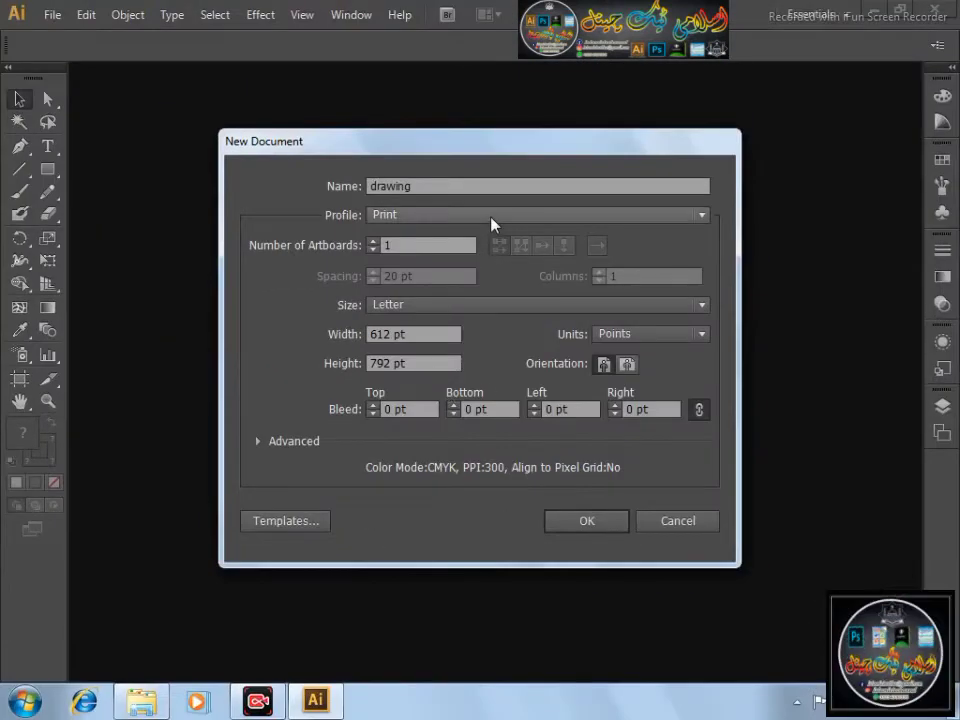
Step: Set the number of artboards for the new document to 2
left_click(381, 247)
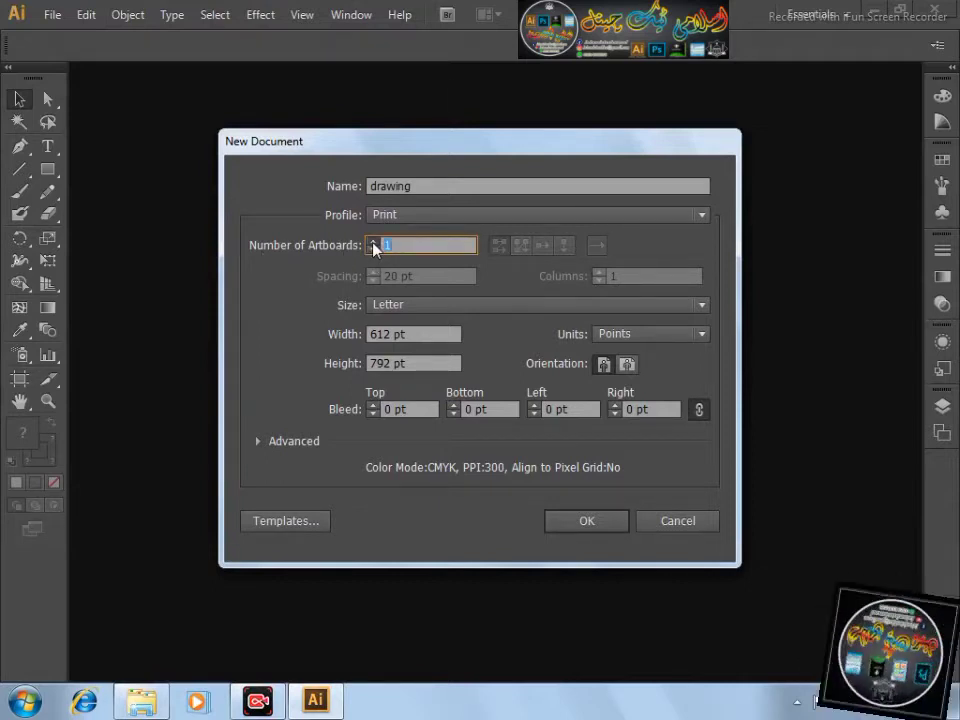
type("3")
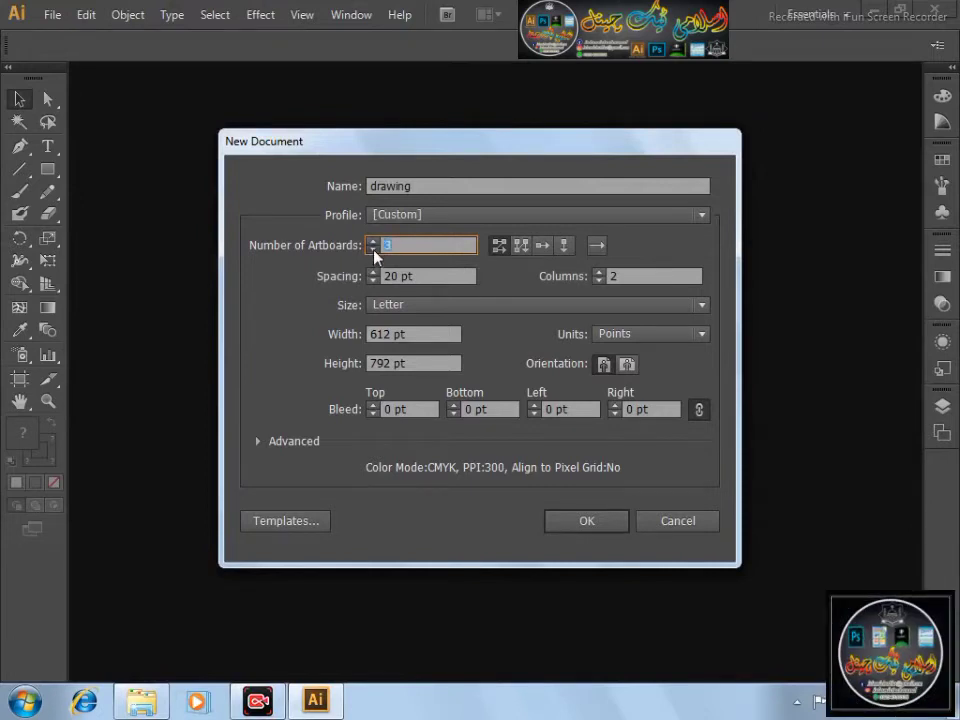
type("1")
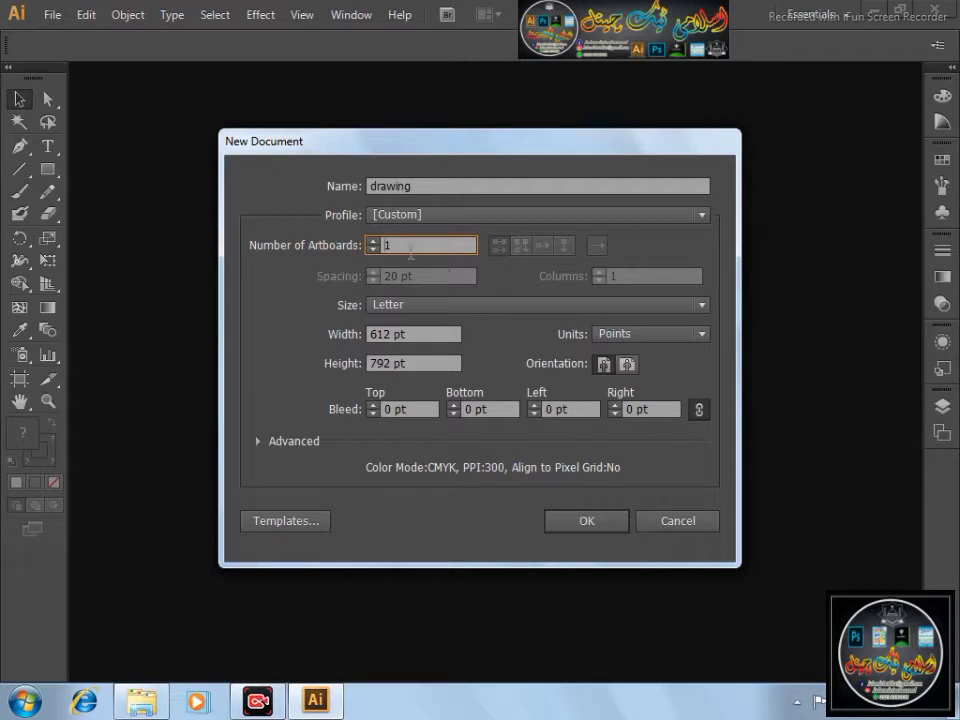
left_click(373, 241)
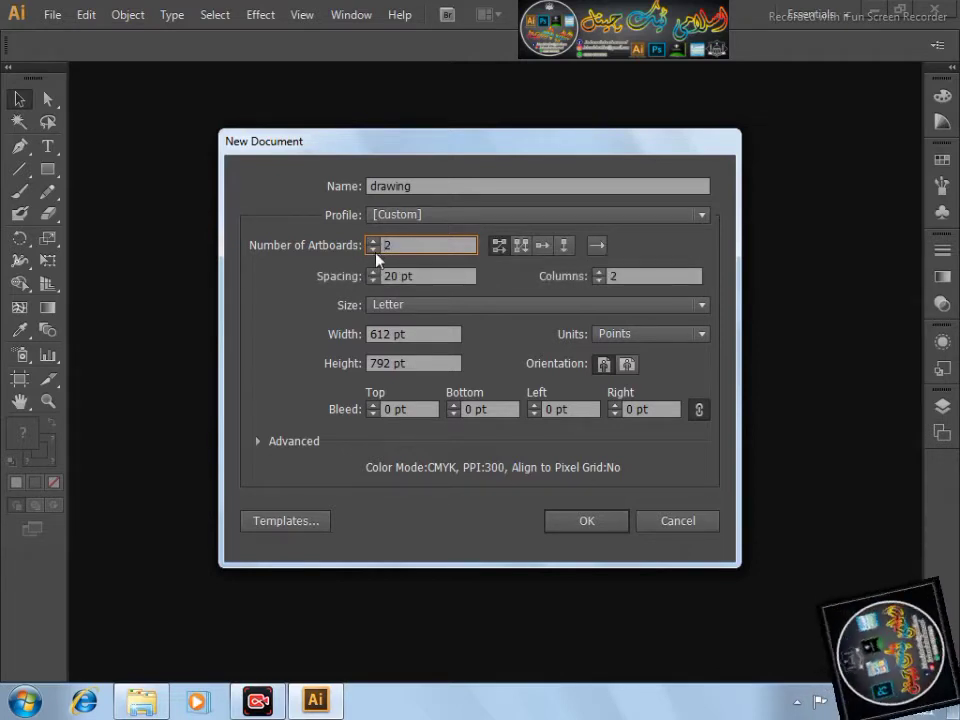
left_click(375, 250)
left_click(373, 241)
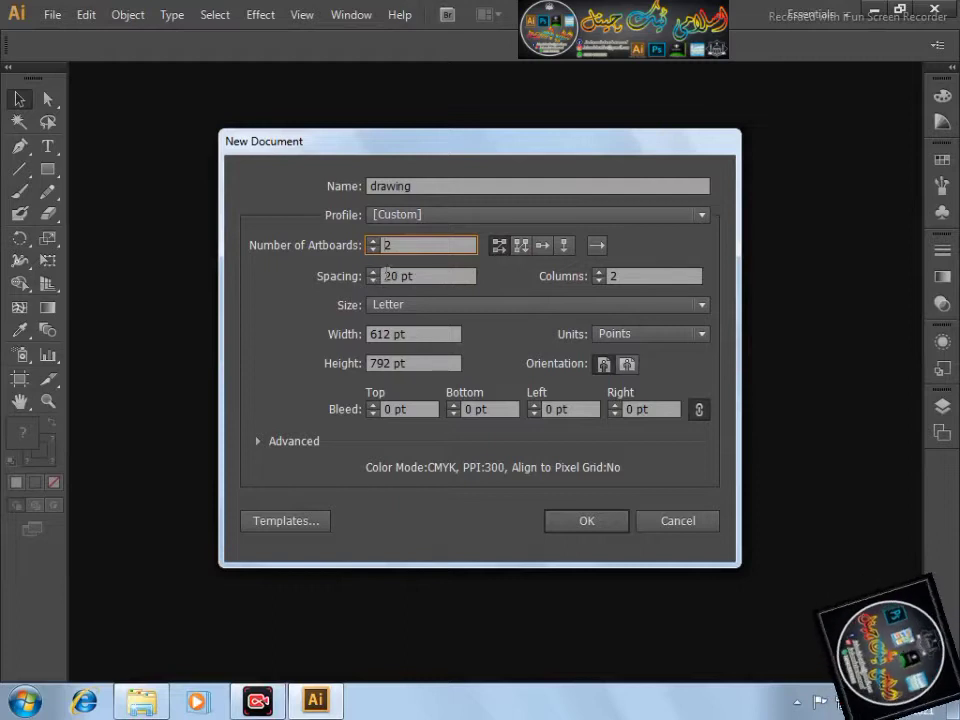
Step: Keep the artboard spacing and column values and set the page size to A4
key("Tab")
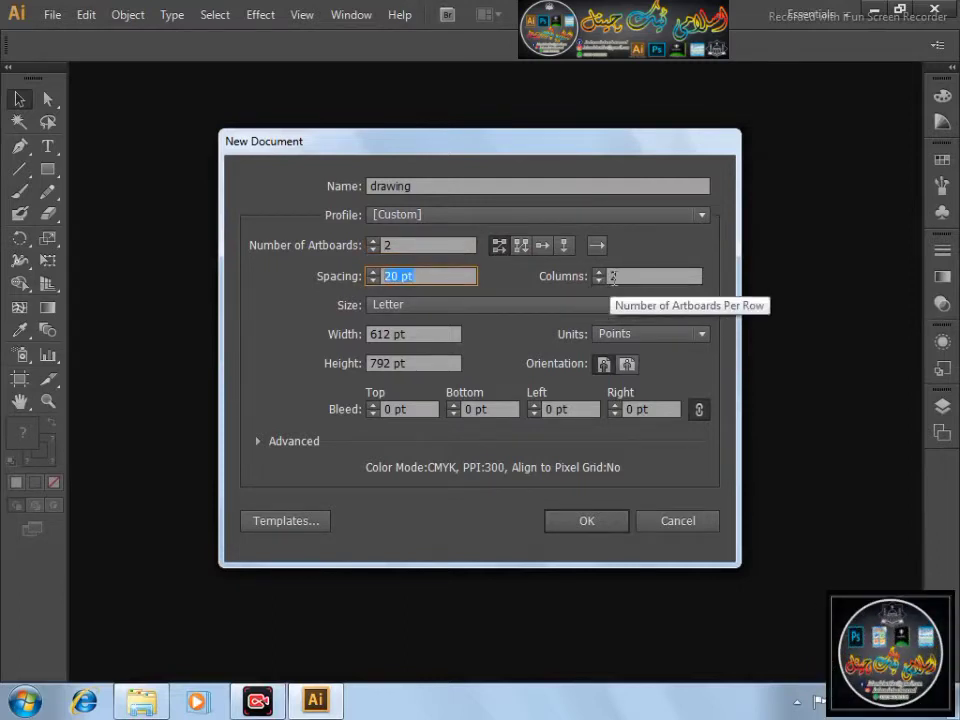
key("Tab")
left_click(433, 305)
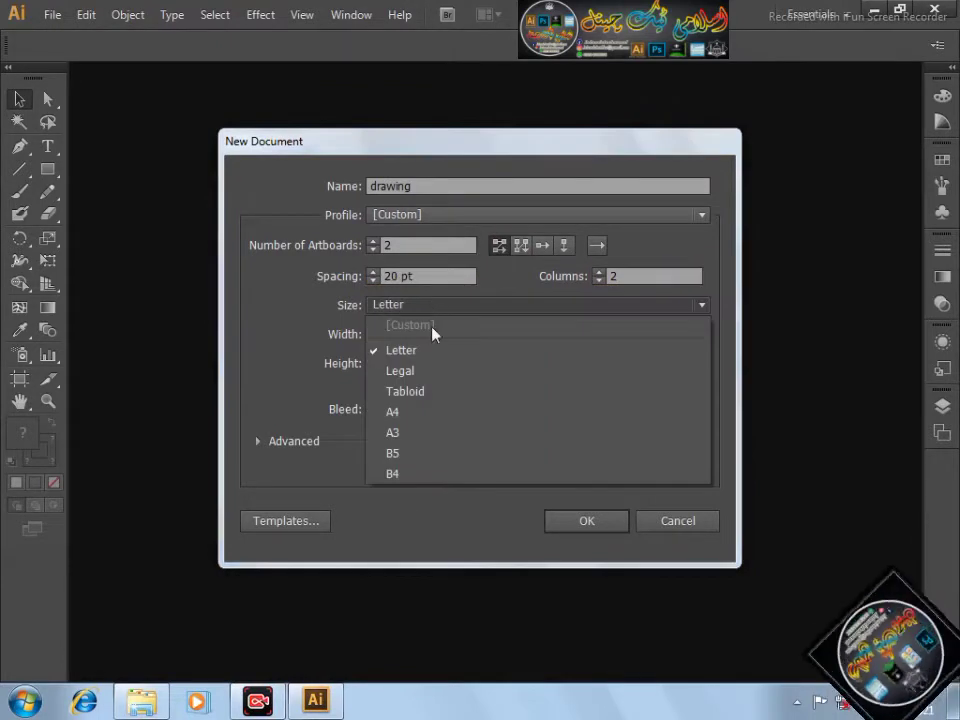
left_click(421, 421)
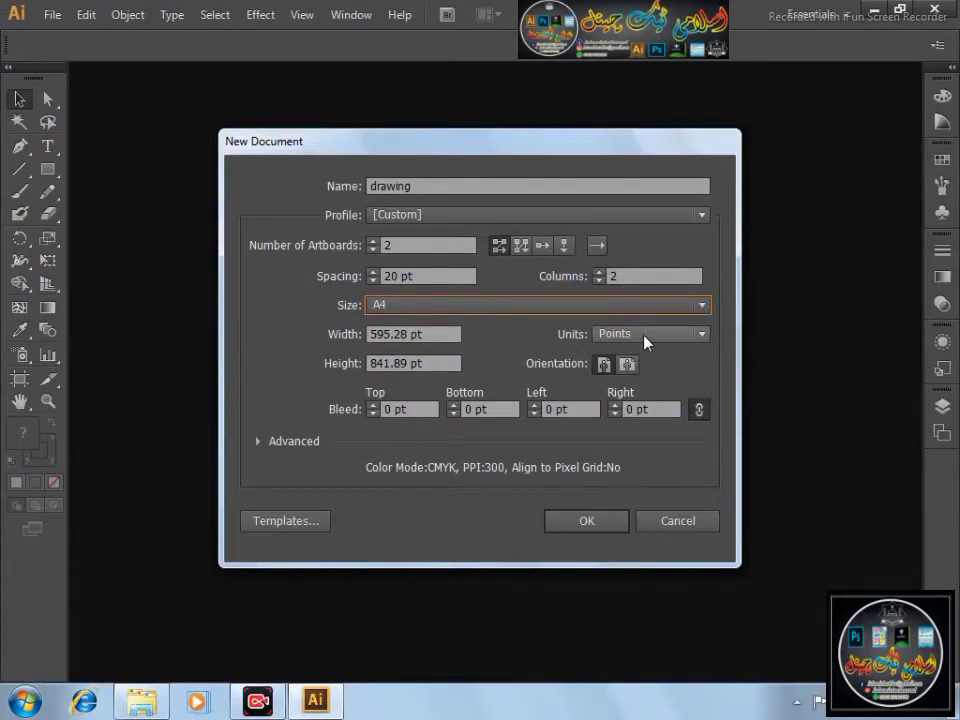
Step: Examine the available measurement units and the page orientation options for the new document
left_click(644, 340)
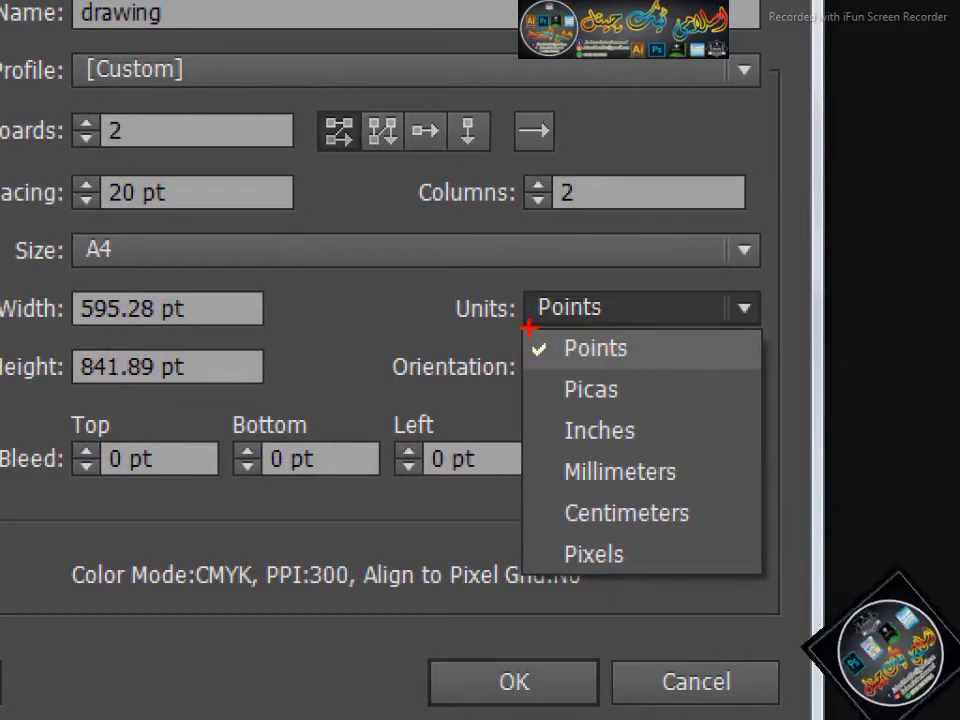
left_click_drag(616, 348, 653, 369)
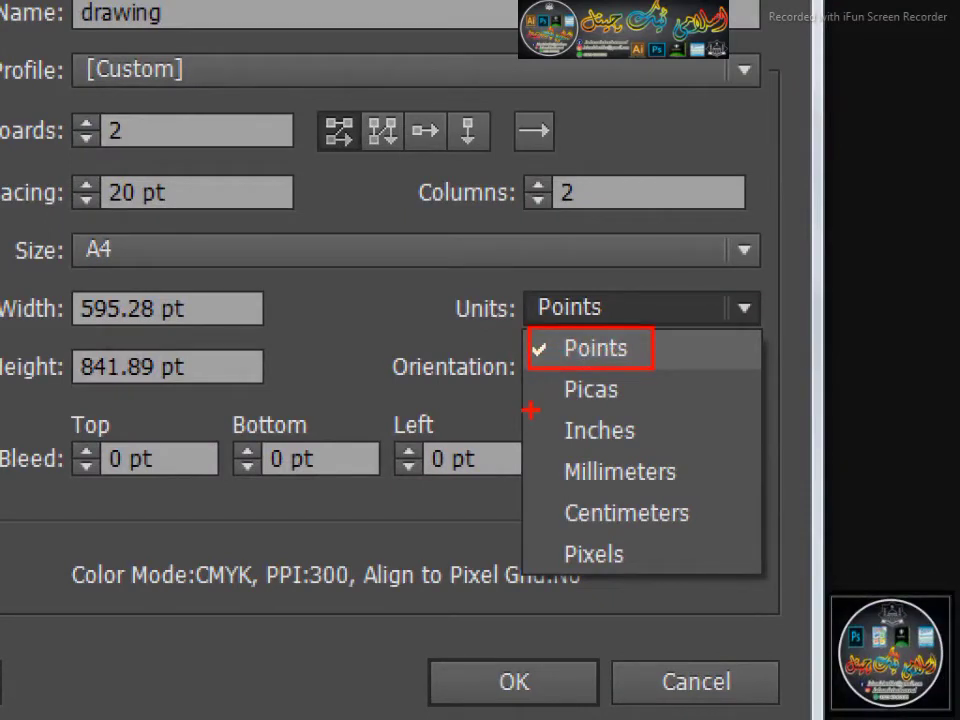
left_click_drag(612, 406, 654, 370)
mouse_move(538, 450)
left_mouse_down()
mouse_move(677, 429)
mouse_move(678, 412)
left_mouse_up()
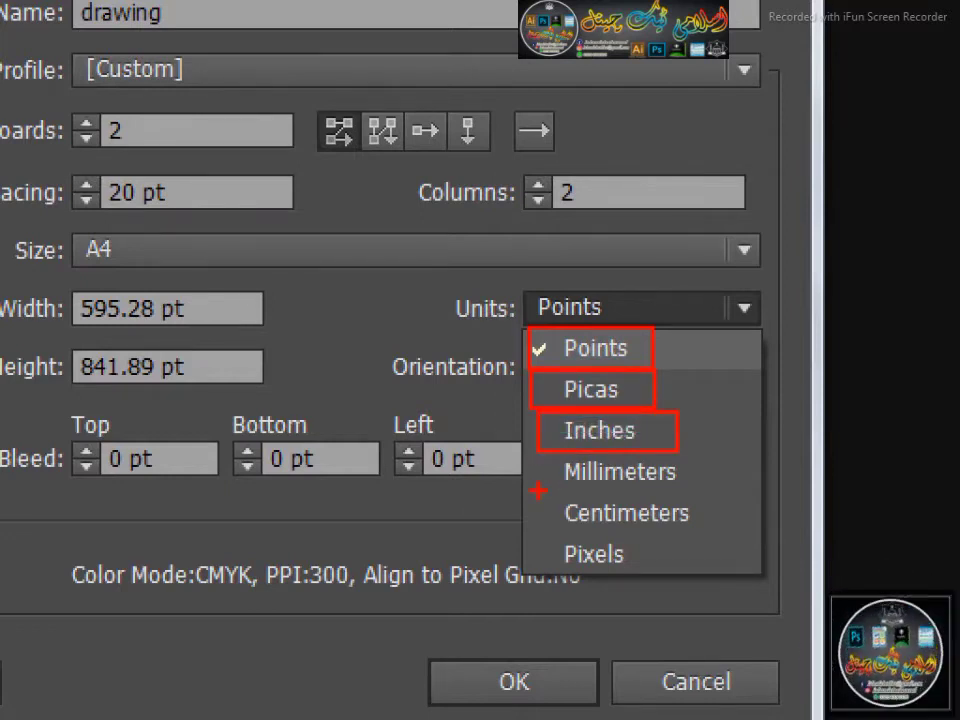
left_click_drag(541, 493, 719, 459)
mouse_move(544, 535)
left_mouse_down()
mouse_move(654, 497)
mouse_move(709, 494)
left_mouse_up()
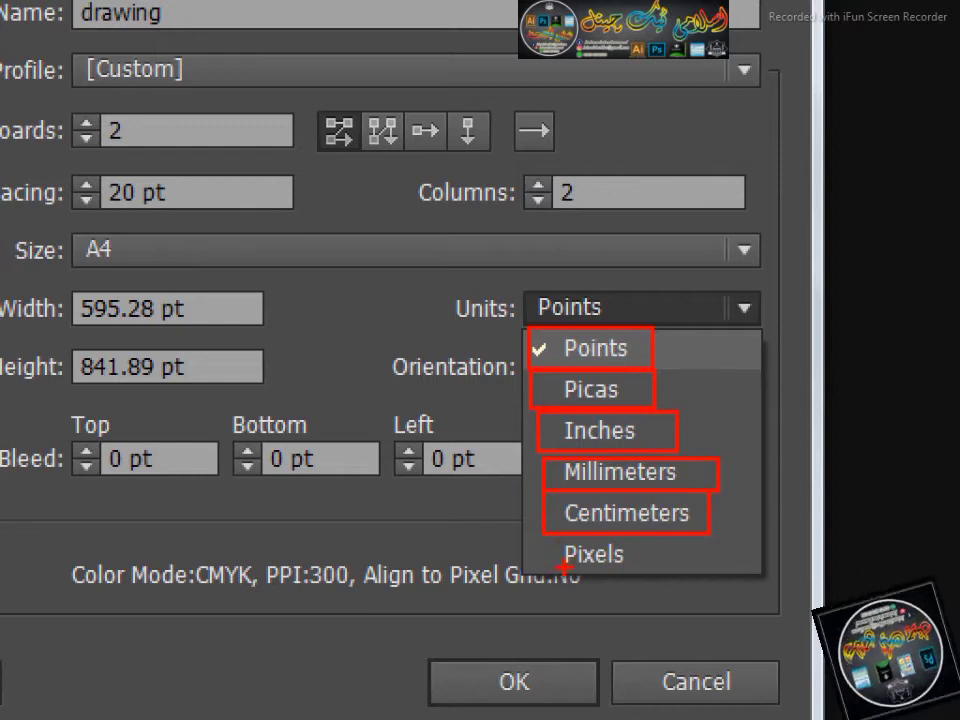
mouse_move(542, 536)
left_mouse_down()
mouse_move(718, 574)
mouse_move(656, 568)
left_mouse_up()
key("Escape")
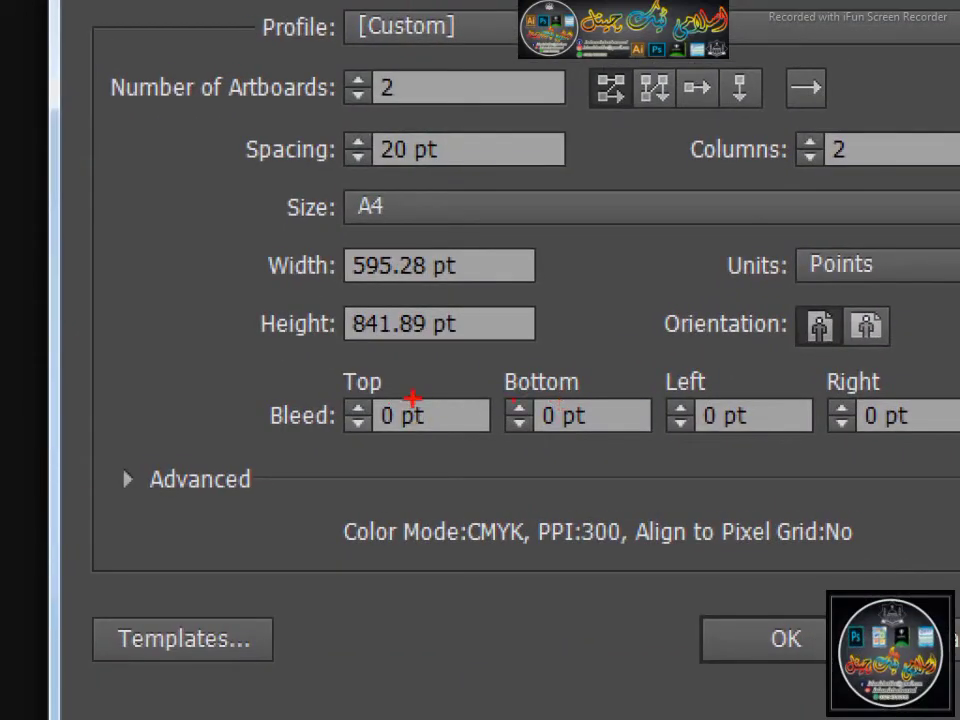
mouse_move(495, 348)
left_mouse_down()
mouse_move(596, 386)
mouse_move(702, 383)
mouse_move(722, 395)
left_mouse_up()
left_click_drag(846, 378, 887, 393)
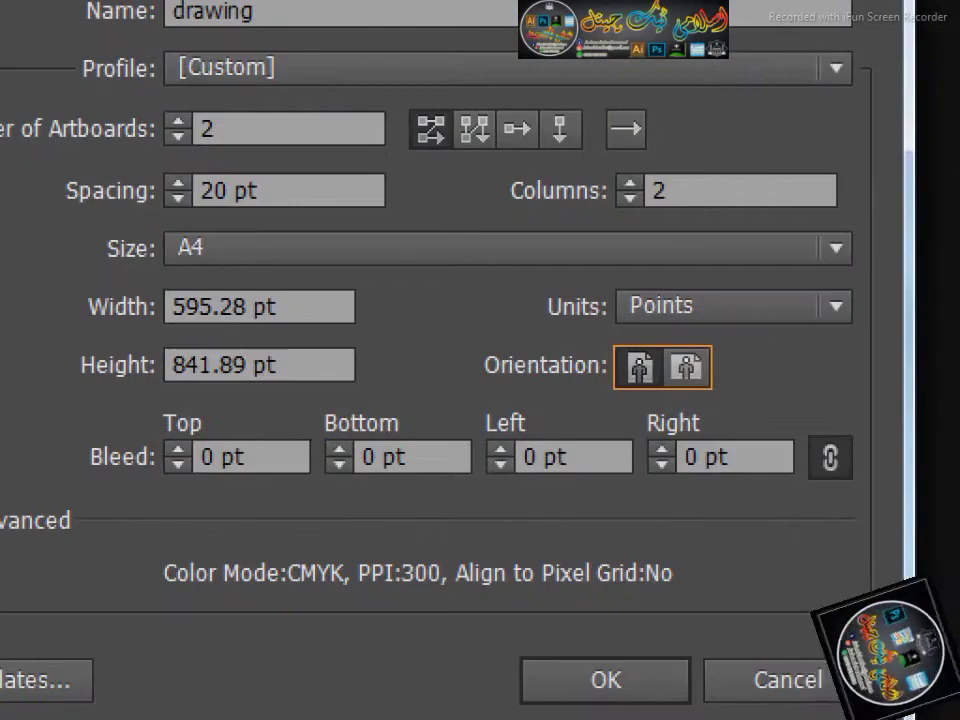
mouse_move(470, 341)
left_mouse_down()
mouse_move(552, 385)
mouse_move(728, 386)
mouse_move(734, 401)
left_mouse_up()
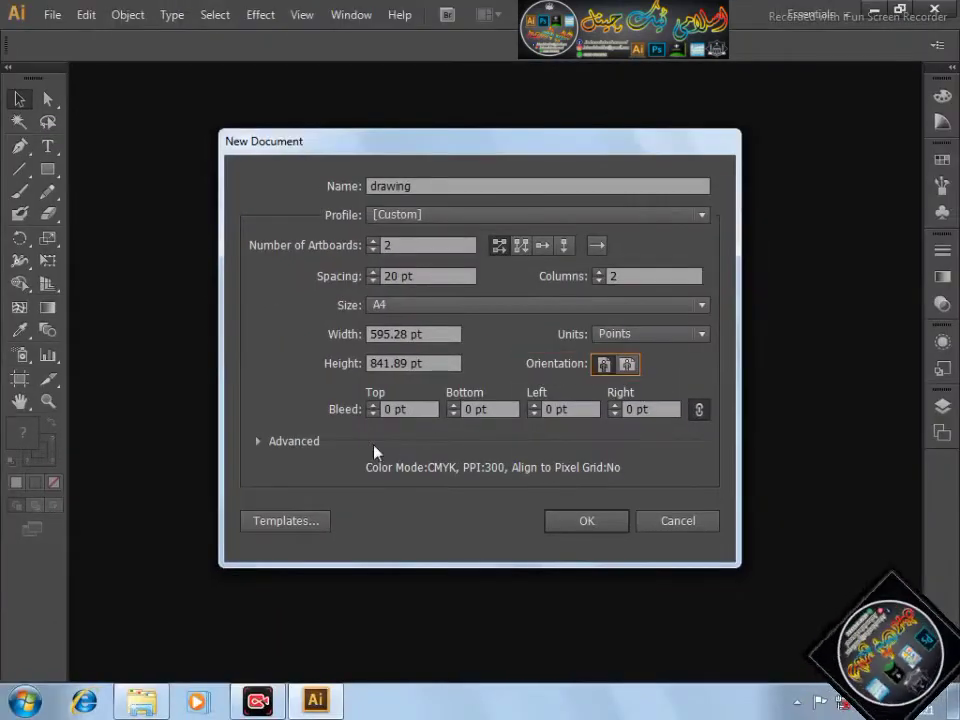
Step: With the advanced document settings expanded, set the artboard columns to 1 and create the document
left_click(259, 442)
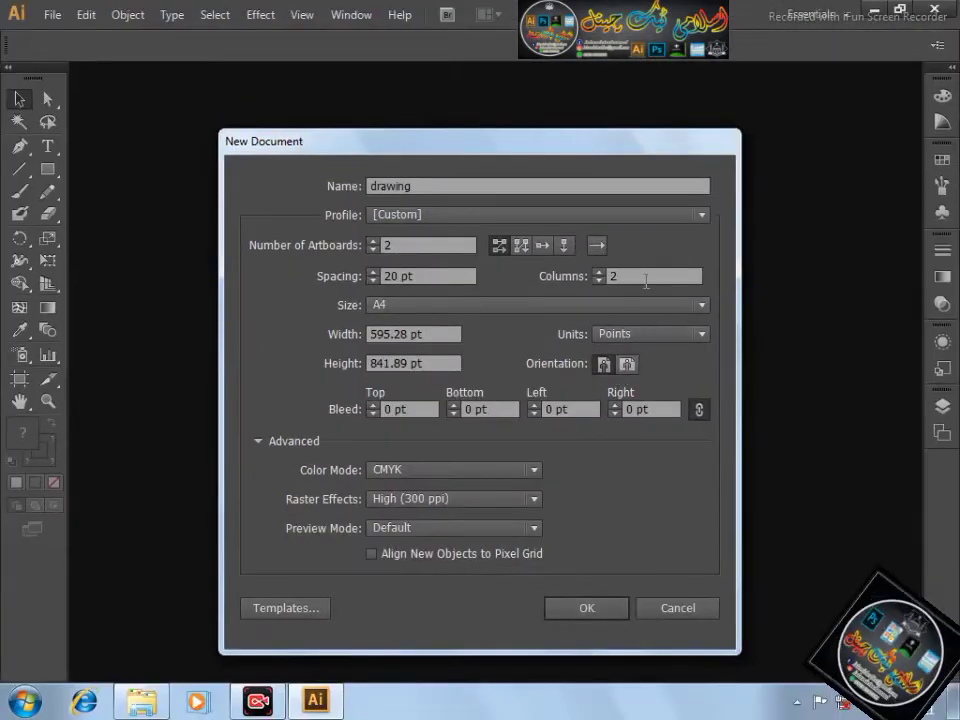
double_click(612, 276)
type("1")
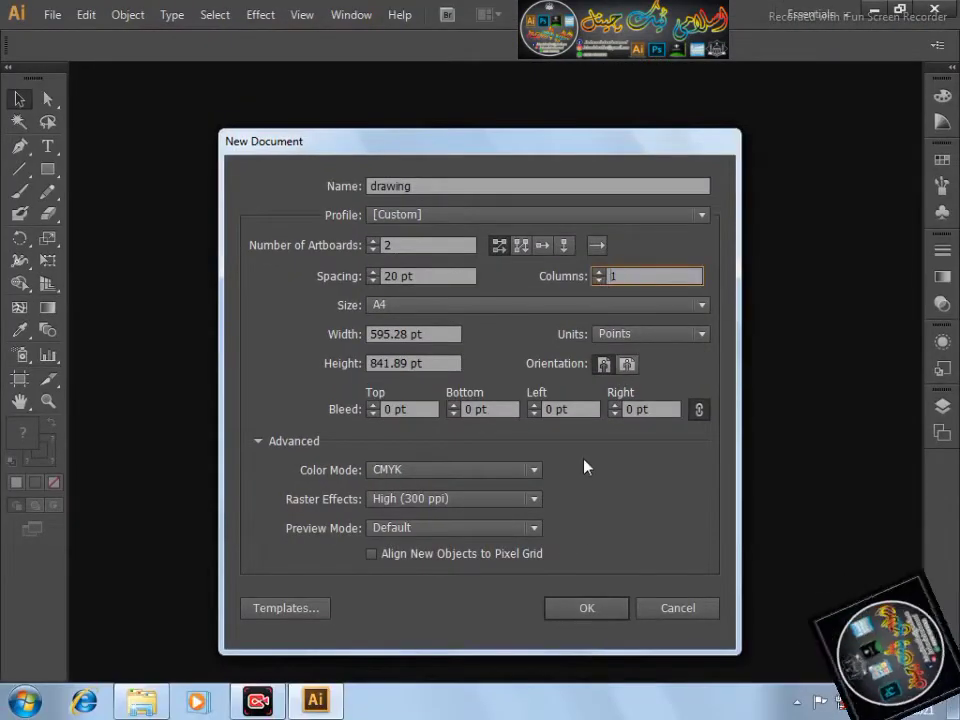
left_click(585, 606)
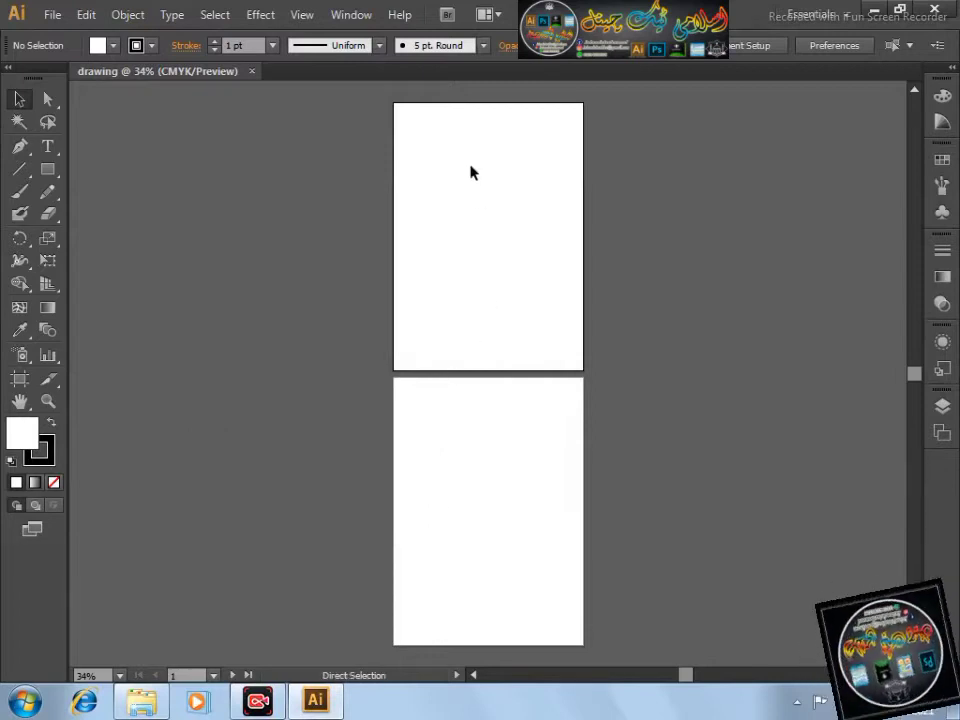
Step: Examine the two stacked artboards of the new document at different zoom levels
scroll(472, 170, "up", 2)
scroll(472, 170, "down", 2)
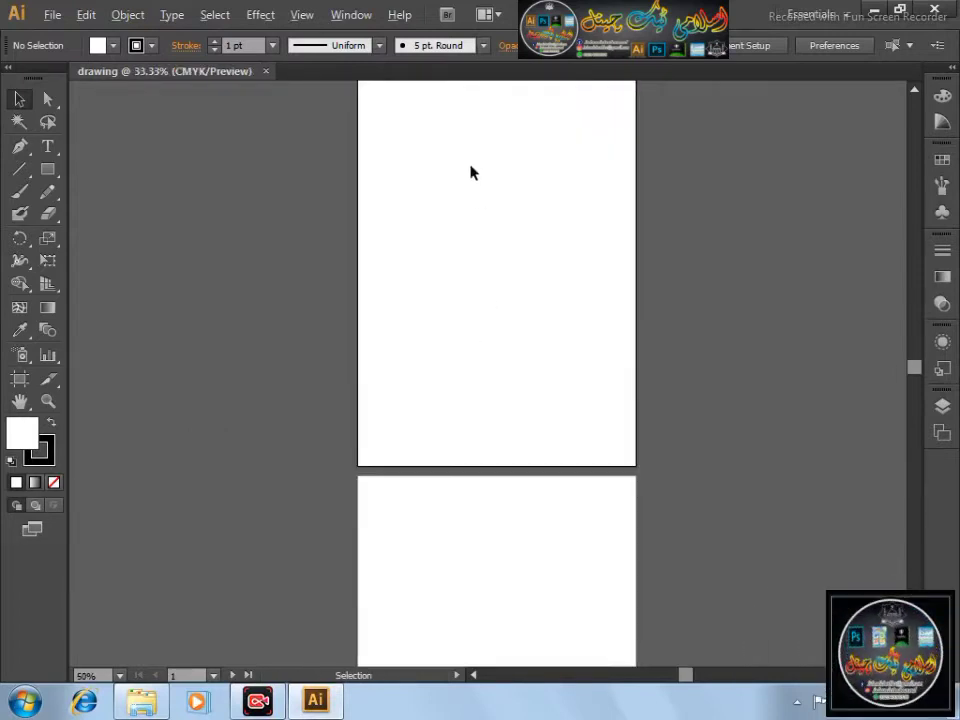
scroll(492, 138, "up", 3)
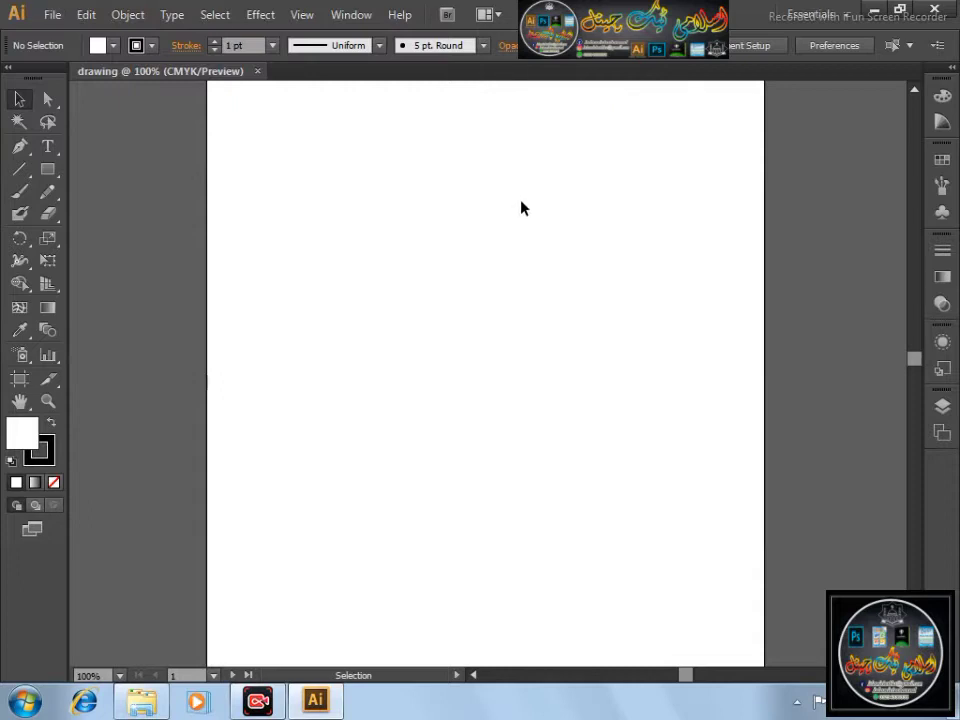
left_click(913, 89)
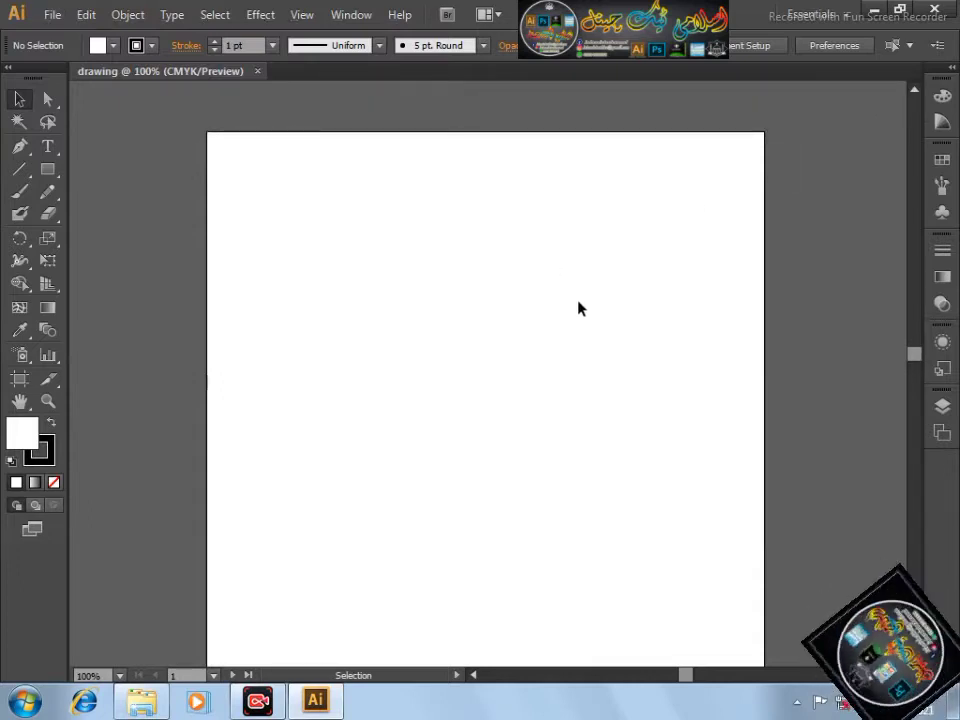
scroll(578, 309, "down", 5)
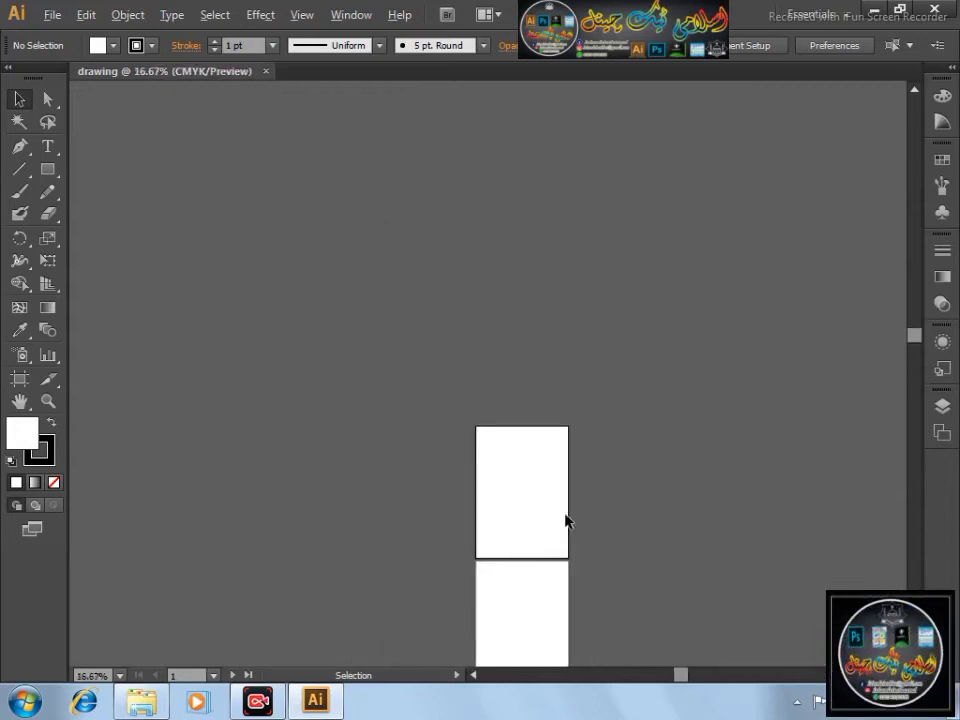
scroll(589, 604, "down", 3)
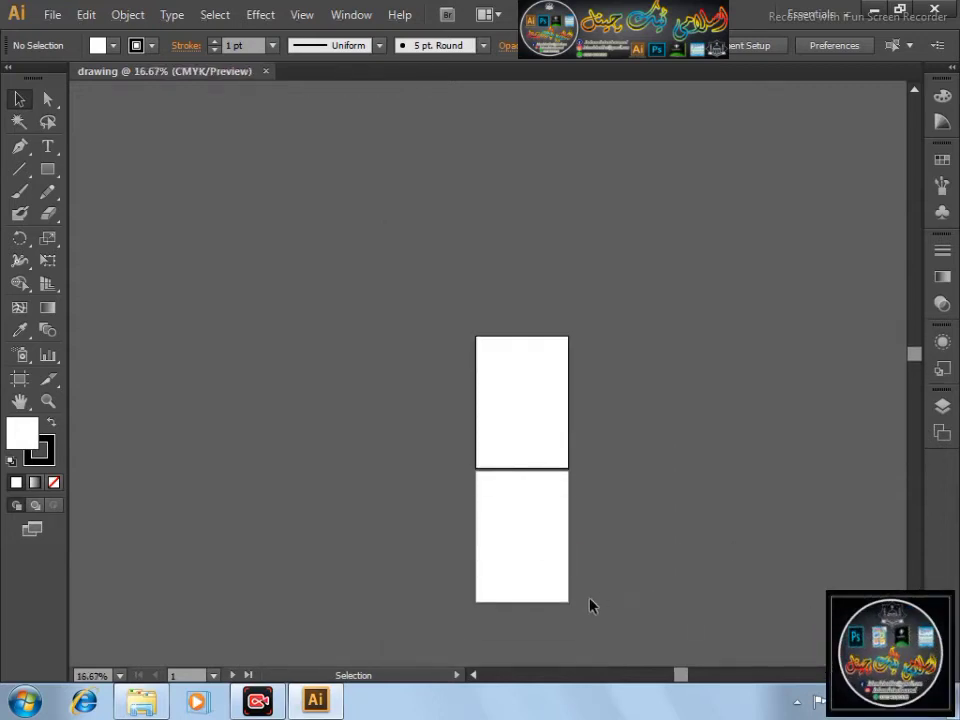
scroll(476, 636, "up", 4)
scroll(598, 326, "down", 1)
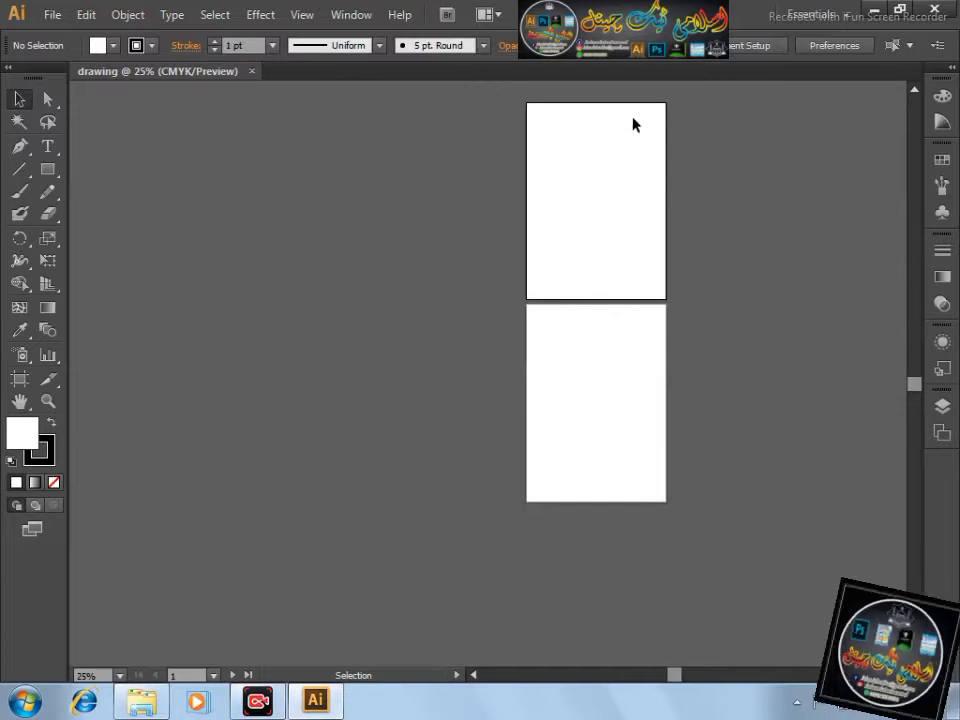
scroll(632, 110, "up", 2)
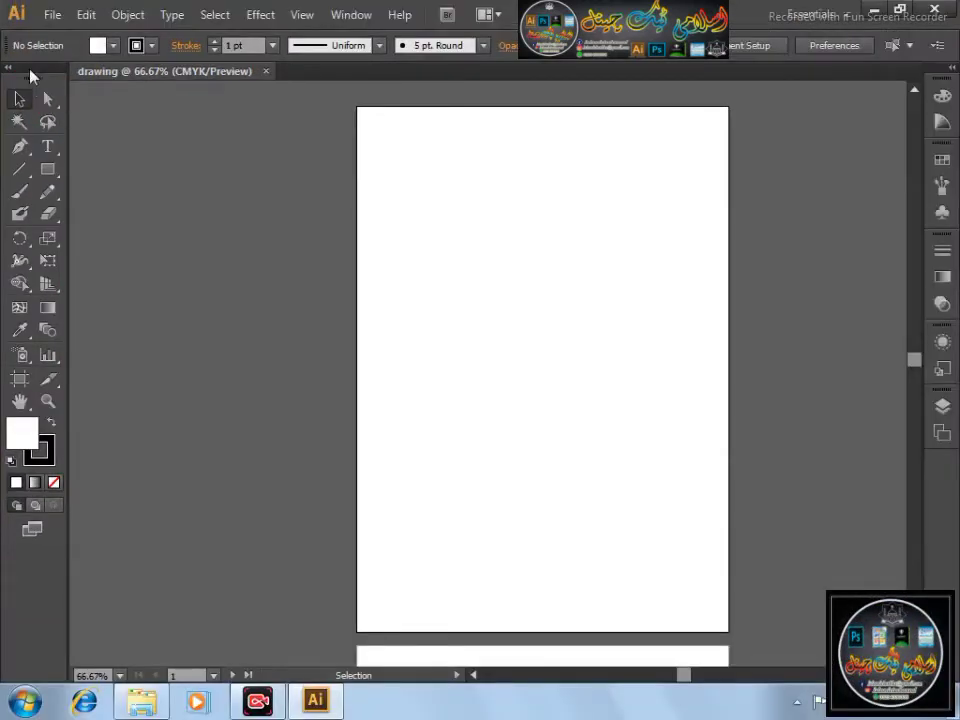
Step: Float the Tools panel as a single column over the artboard and dock the other panels along the workspace's right edge
left_click_drag(30, 76, 952, 480)
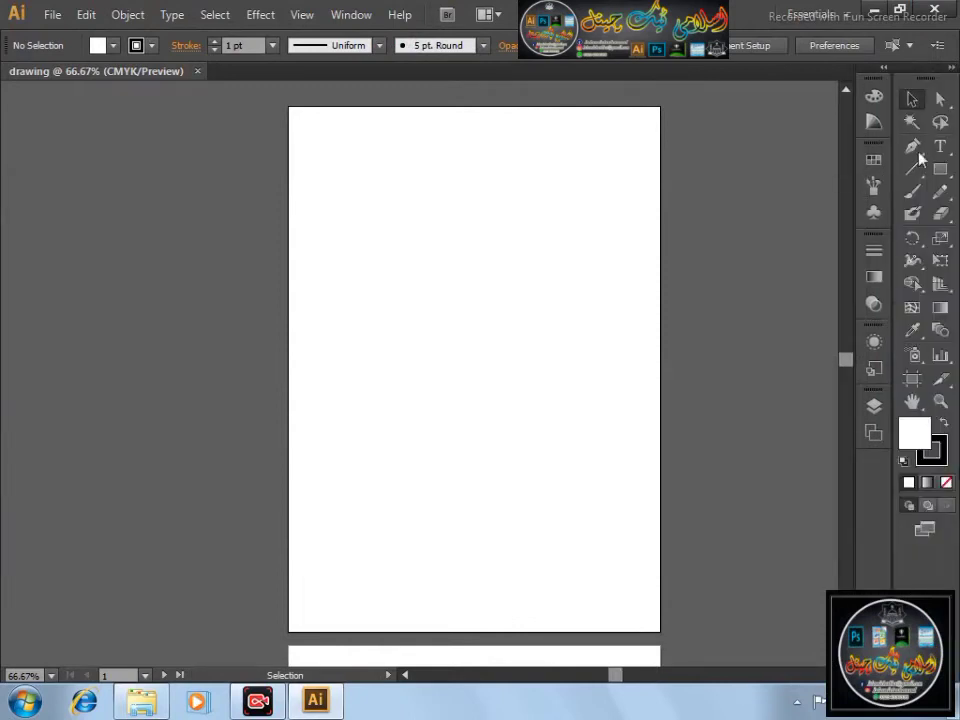
left_click_drag(943, 73, 208, 117)
double_click(255, 120)
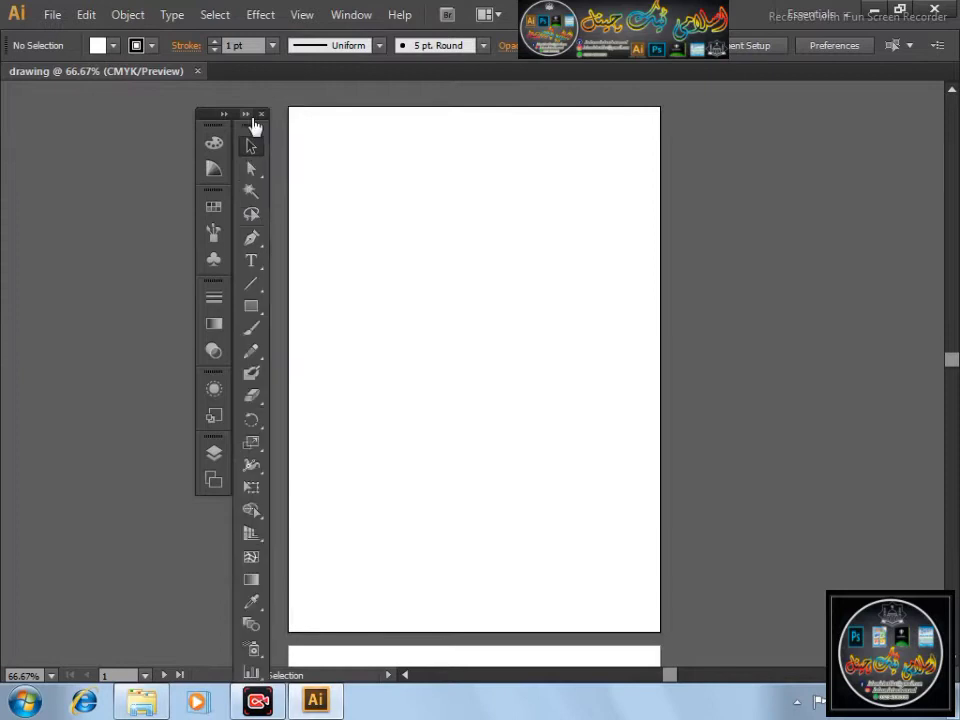
left_click_drag(253, 129, 444, 124)
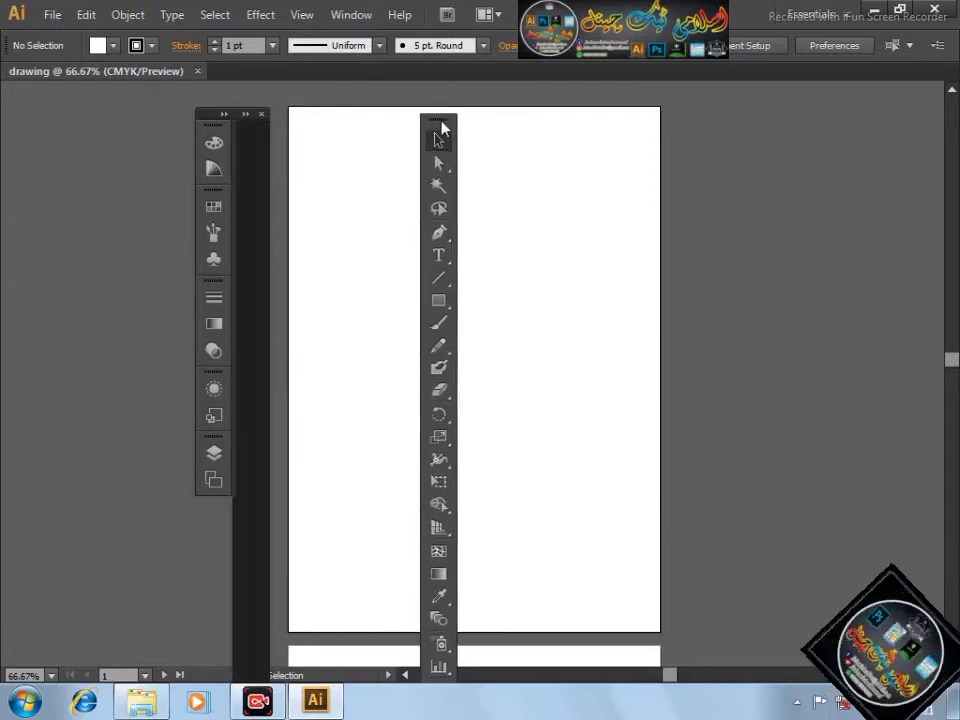
left_click_drag(222, 129, 930, 112)
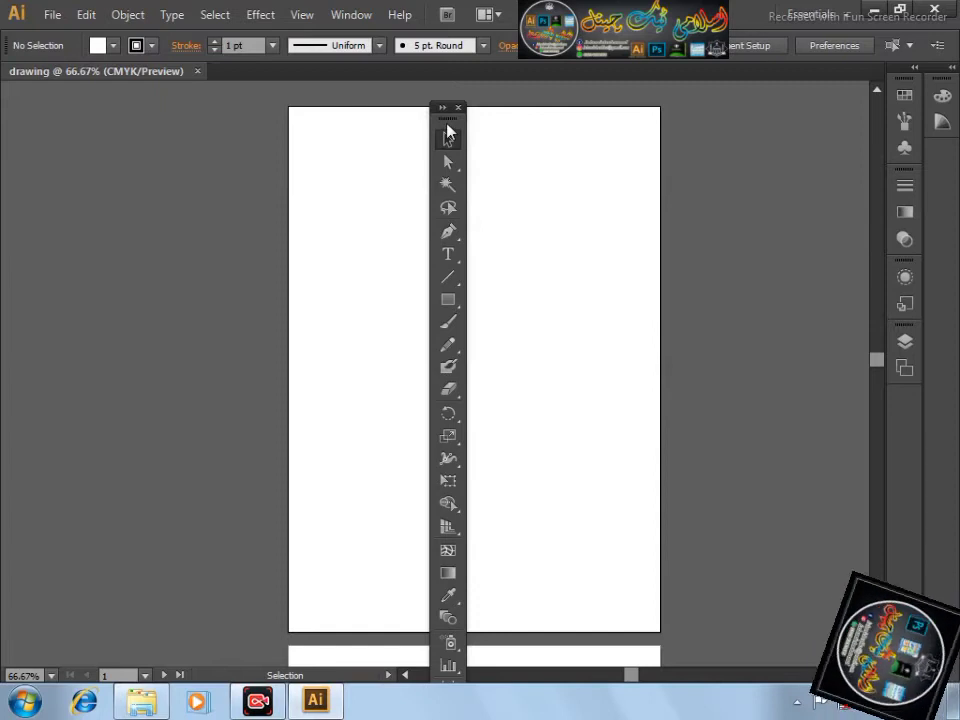
Step: Dock the floating Tools panel along the workspace's left edge and reset the Essentials workspace to its default layout
left_click_drag(447, 109, 8, 106)
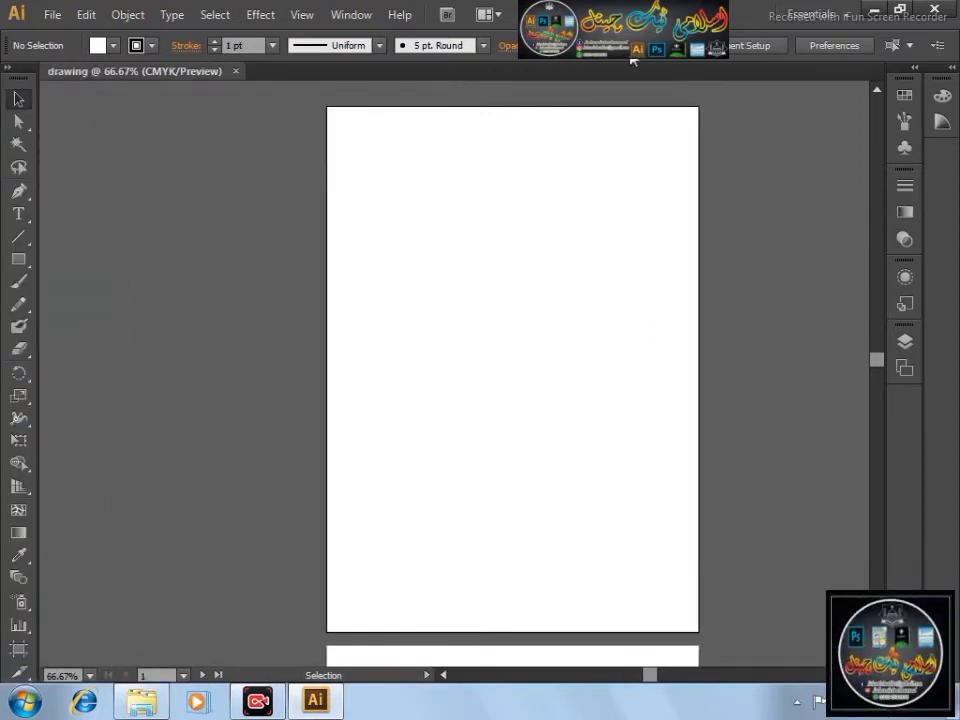
left_click(341, 17)
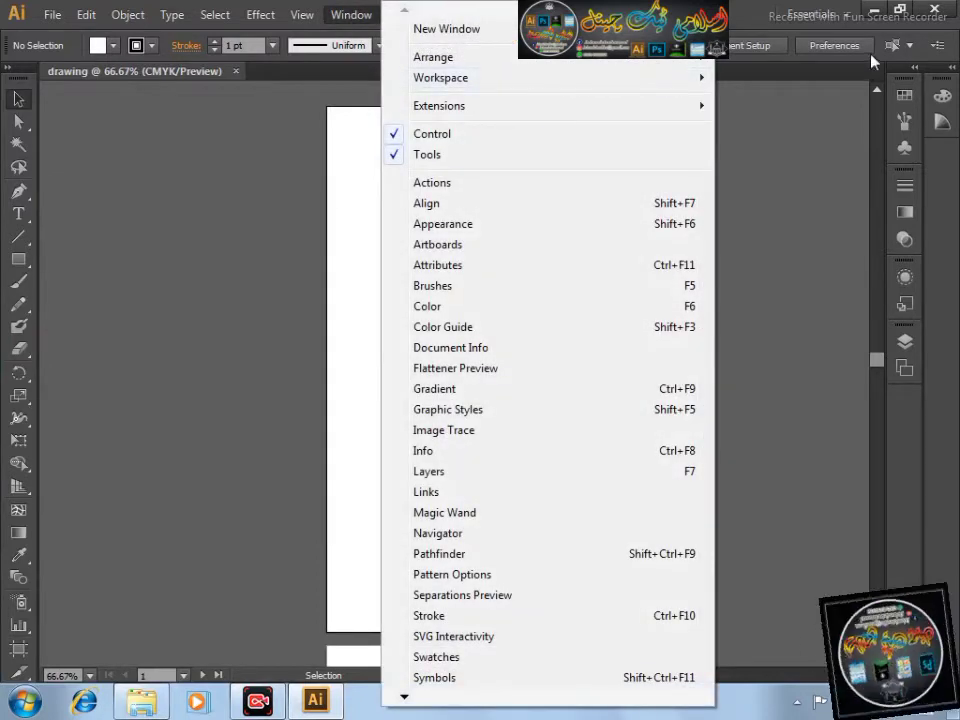
left_click(848, 14)
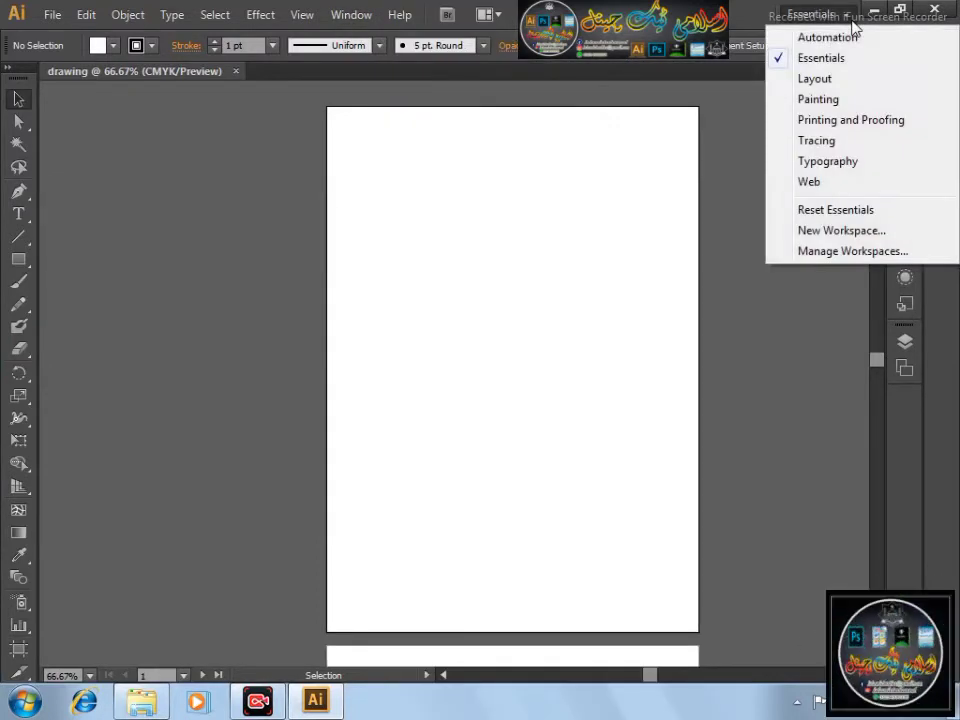
left_click(862, 212)
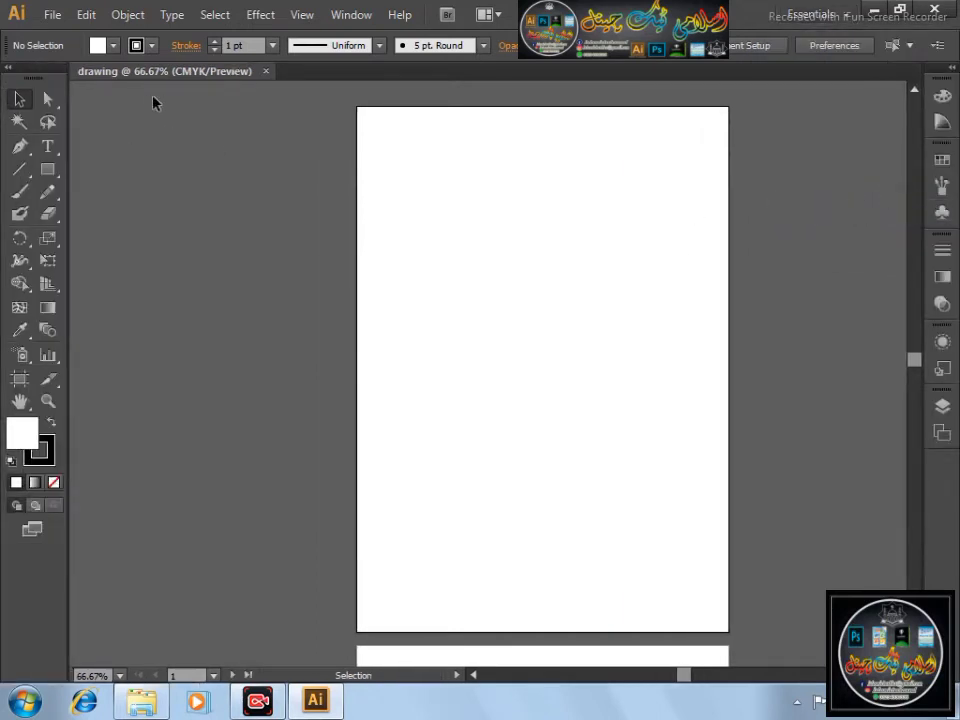
Step: Float the Tools panel and the docked panel column over the artboard and close them both
left_click_drag(34, 77, 303, 170)
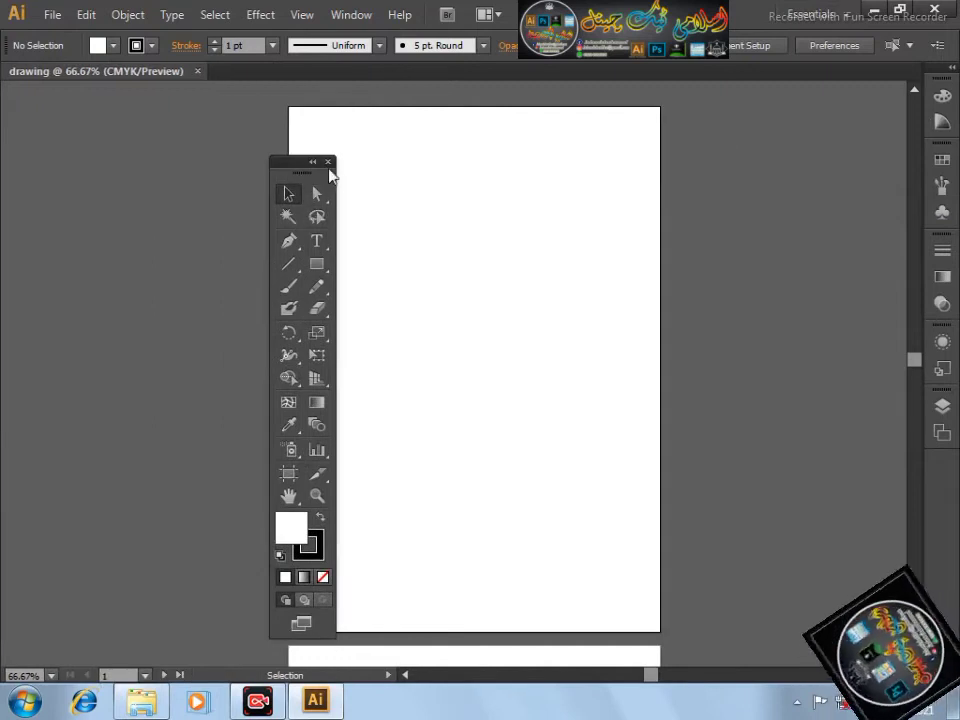
left_click(328, 162)
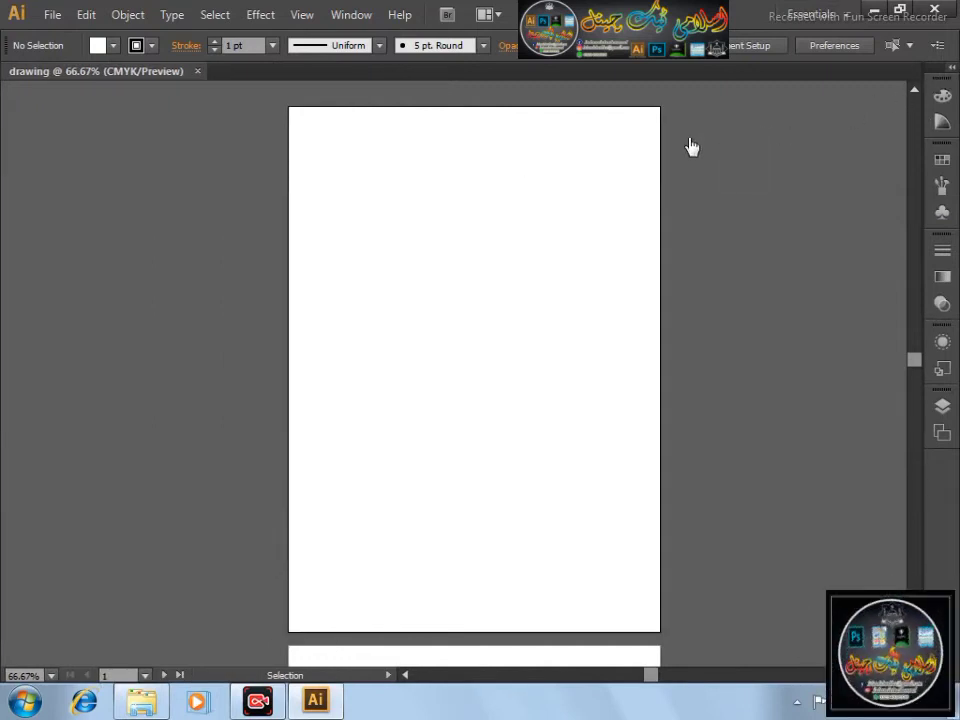
left_click_drag(940, 75, 642, 200)
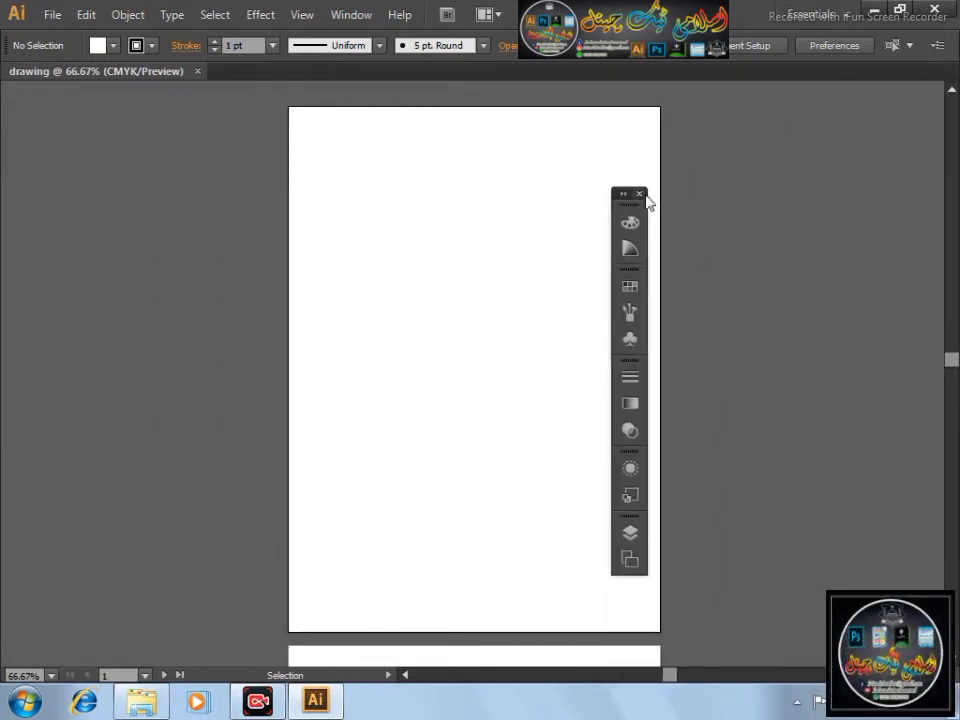
left_click(639, 194)
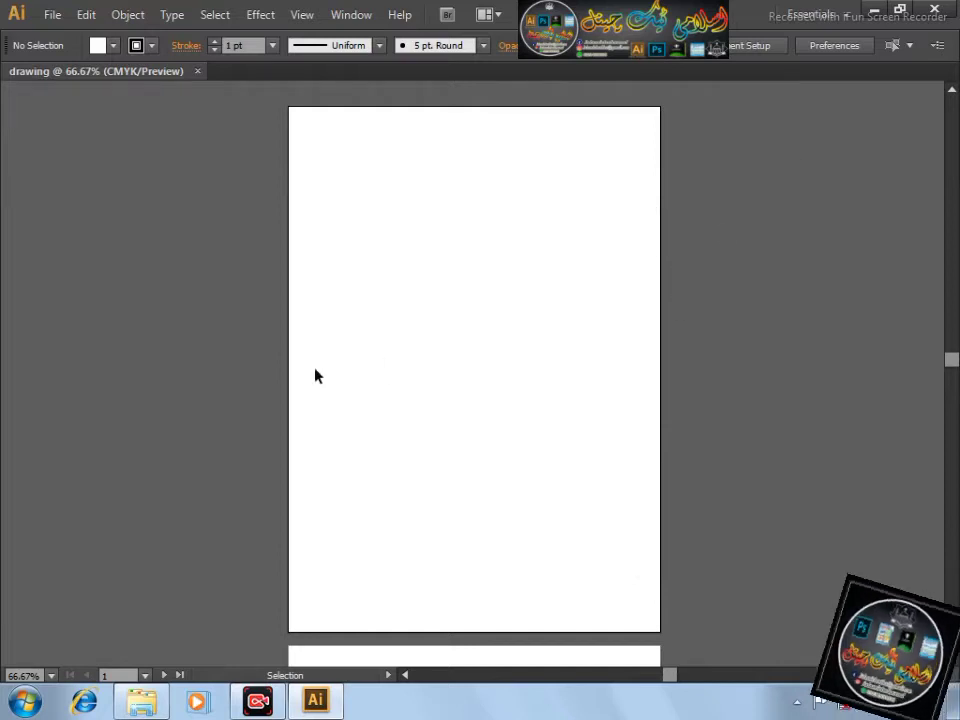
scroll(274, 345, "down", 3)
scroll(274, 341, "up", 4)
scroll(274, 341, "down", 1)
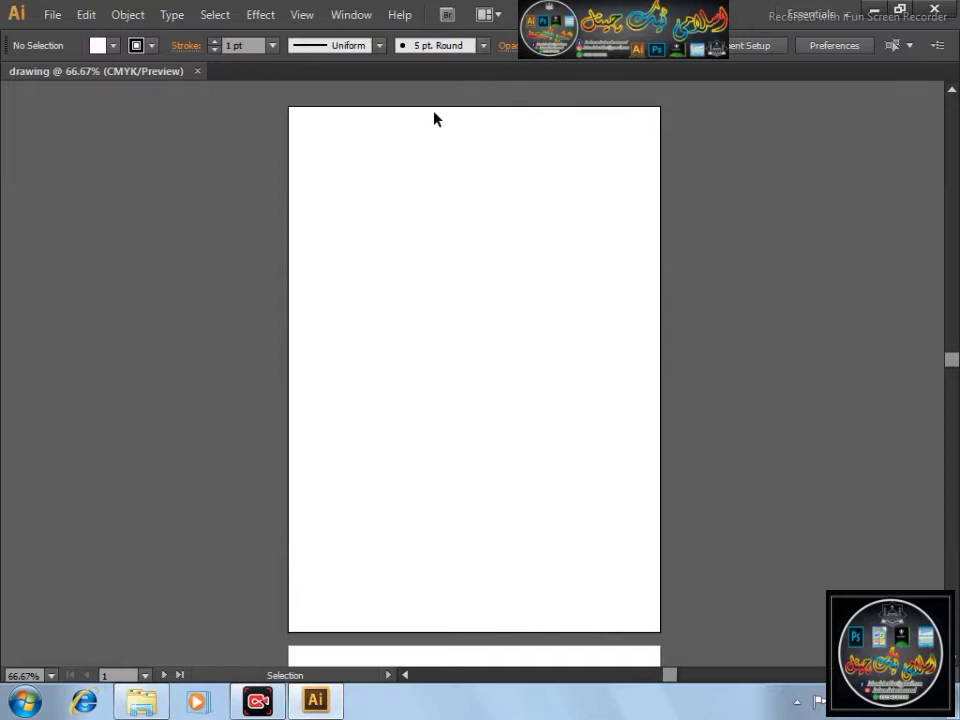
Step: Restore the closed Tools panel and panel column by resetting the Essentials workspace
left_click(852, 16)
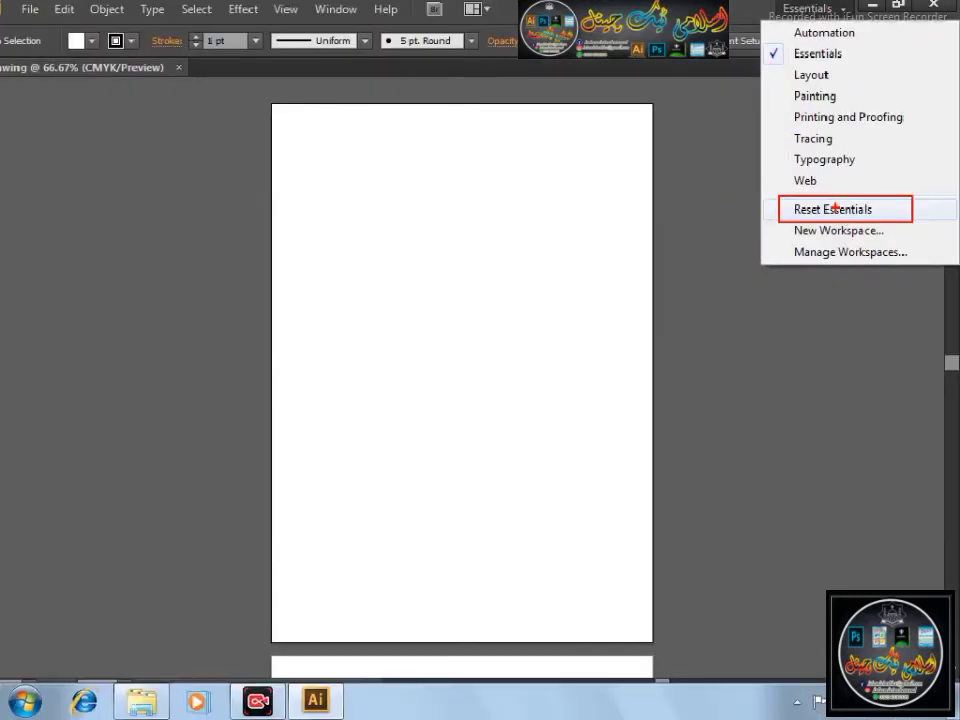
left_click(799, 204)
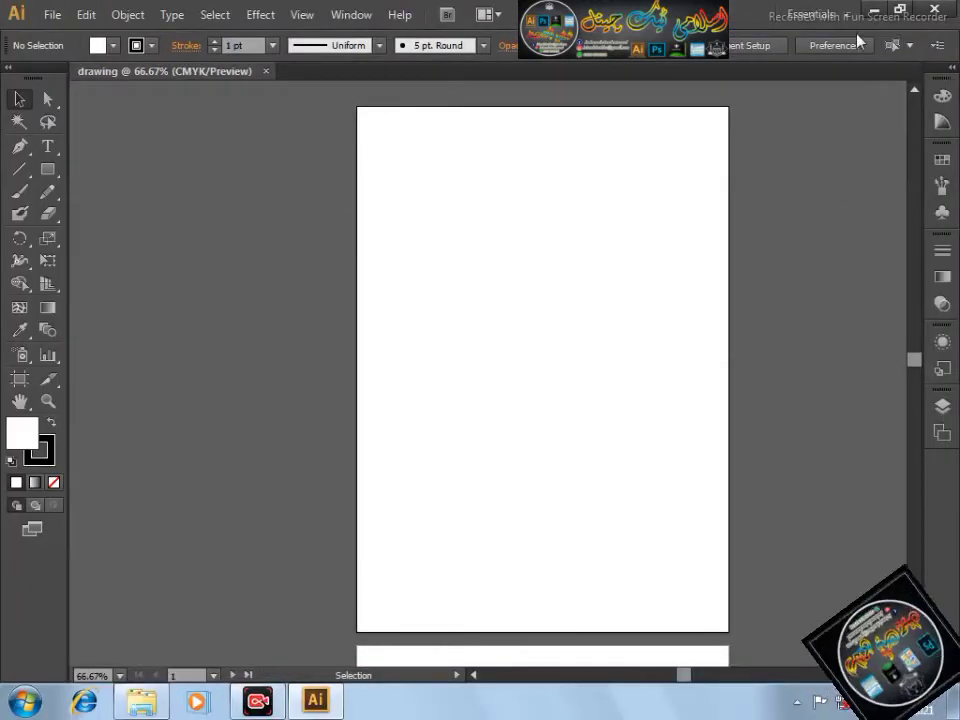
left_click(815, 14)
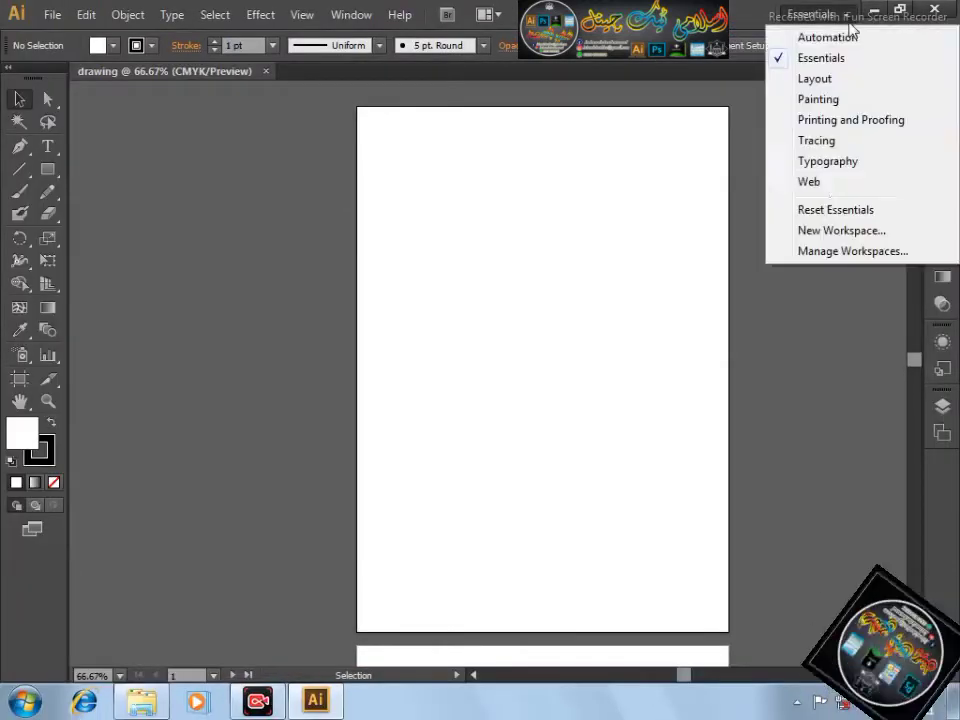
left_click(864, 212)
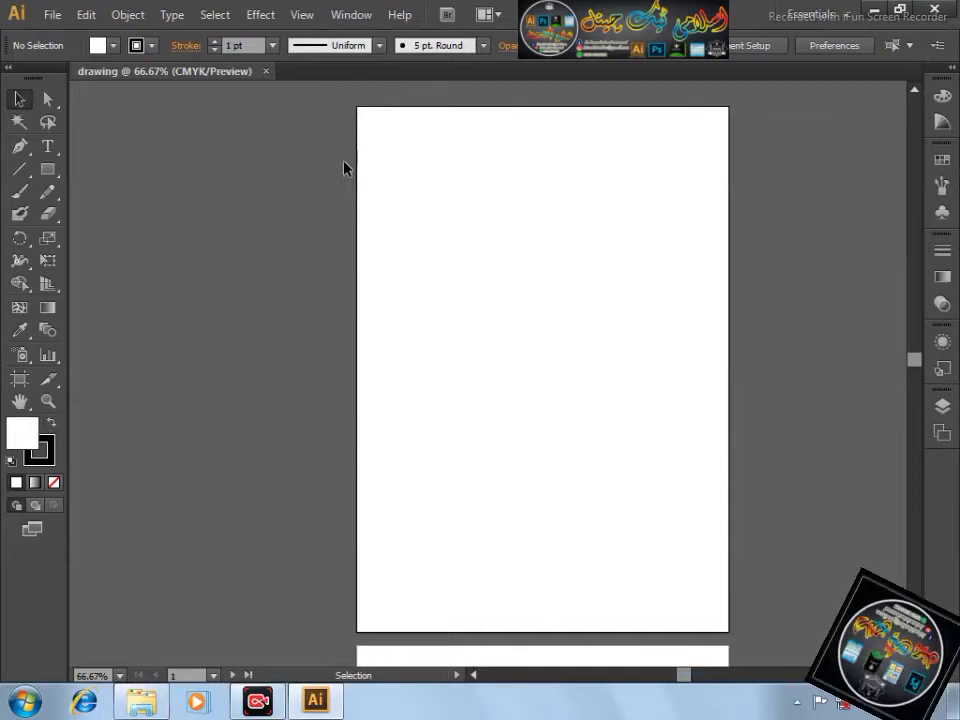
Step: Draw a nearly circular ellipse on the upper part of the first artboard and move it toward the artboard's middle
left_click_drag(48, 170, 87, 212)
left_click_drag(448, 291, 543, 335)
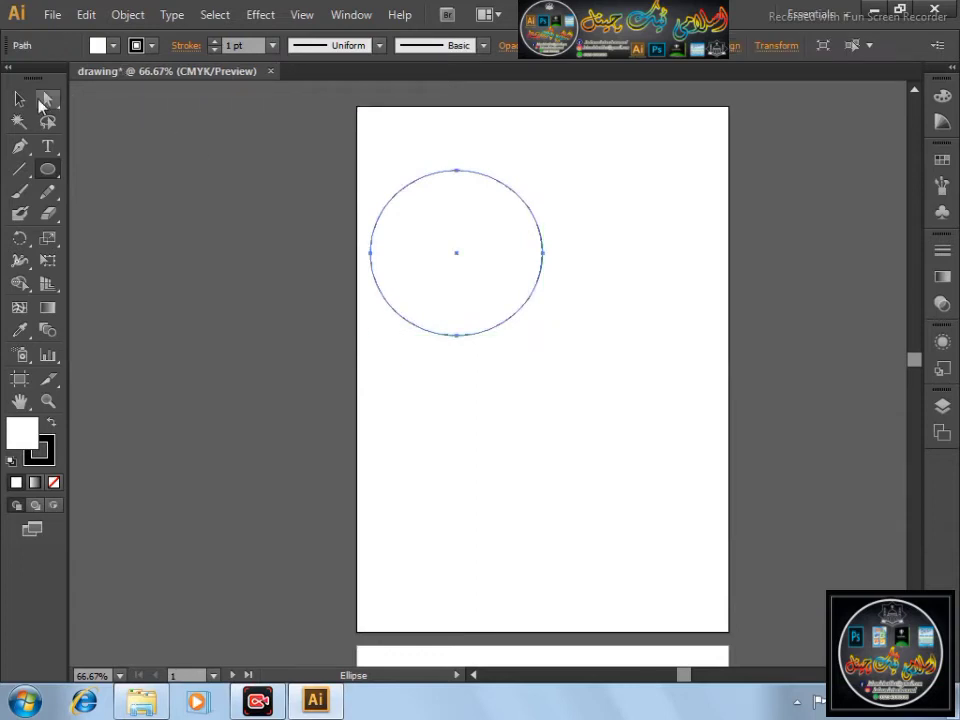
left_click(19, 98)
left_click_drag(443, 246, 512, 299)
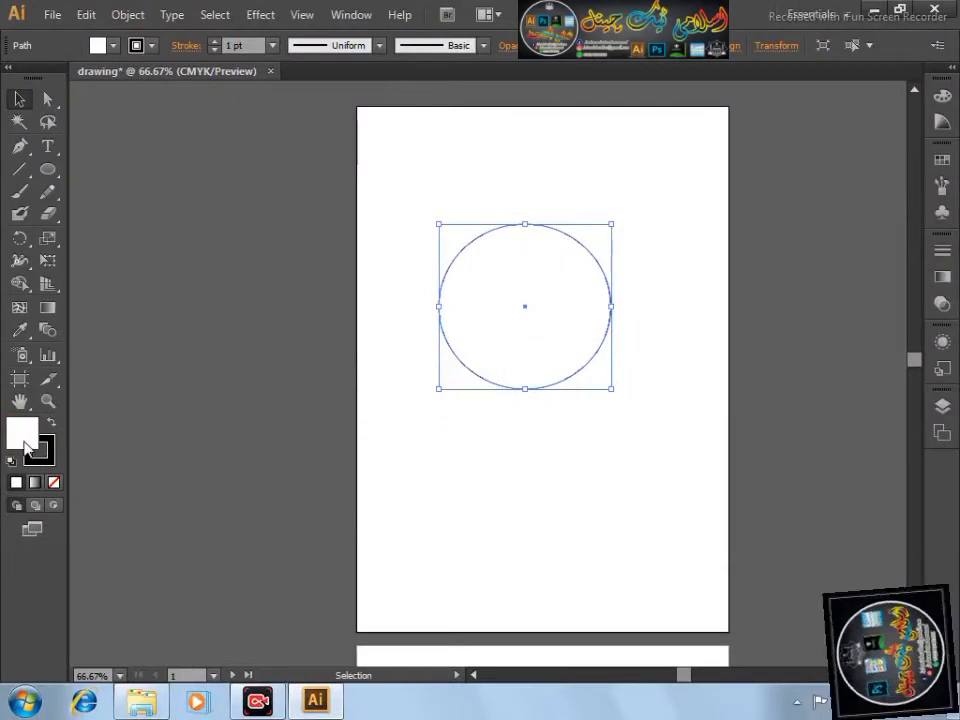
Step: Pick a dark red as the ellipse's fill color in the Color Picker
double_click(24, 440)
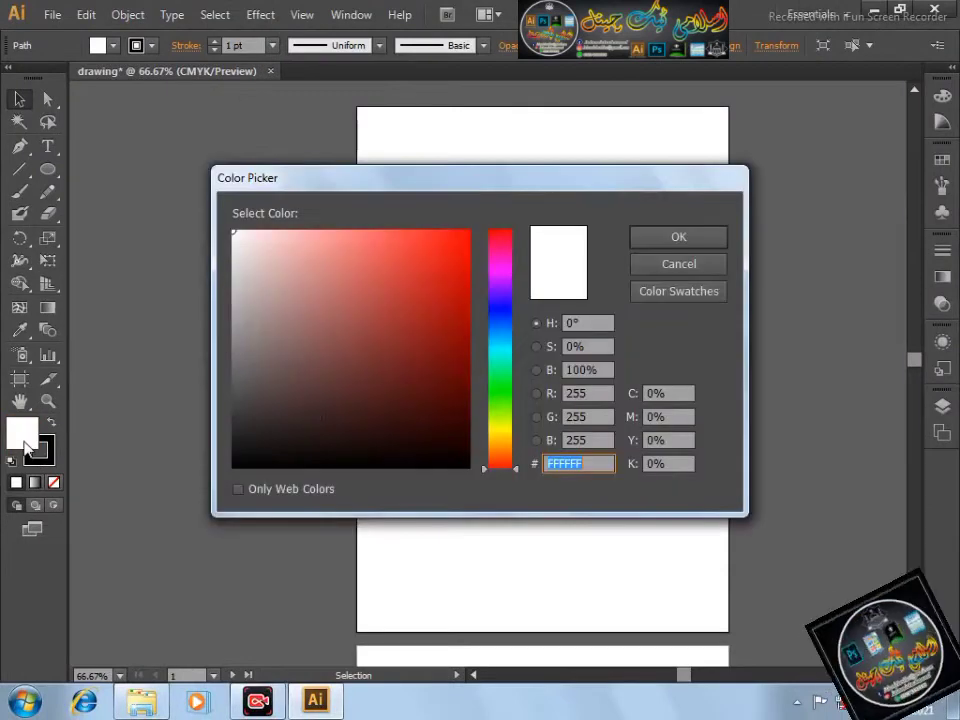
left_click(393, 382)
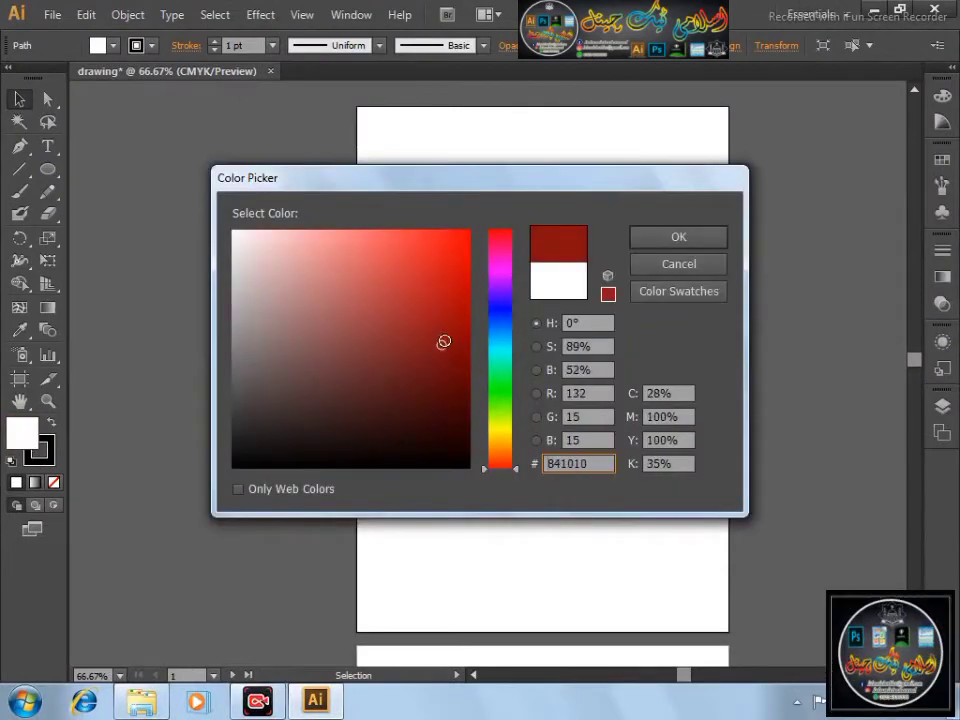
left_click(678, 237)
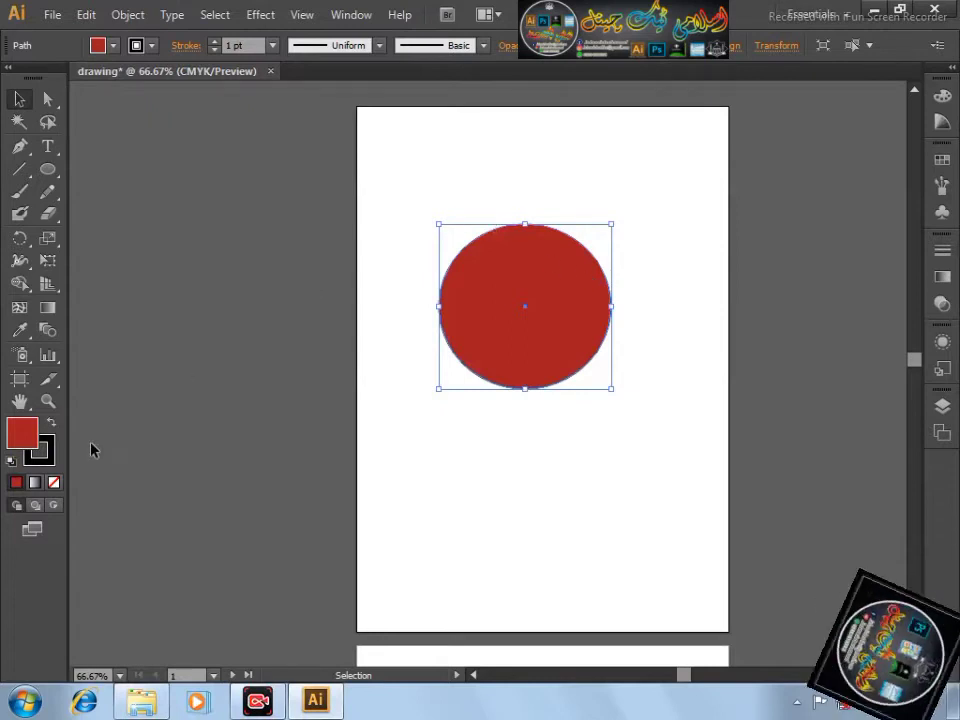
Step: Thicken the red ellipse's black outline to a stroke weight of 9 pt
key("a")
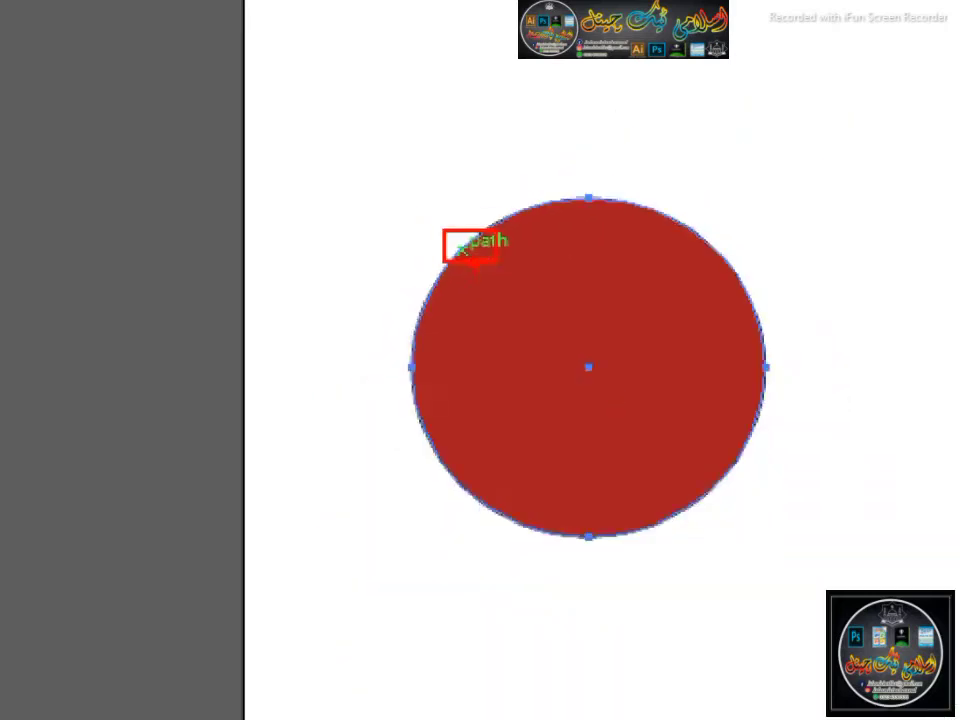
key("v")
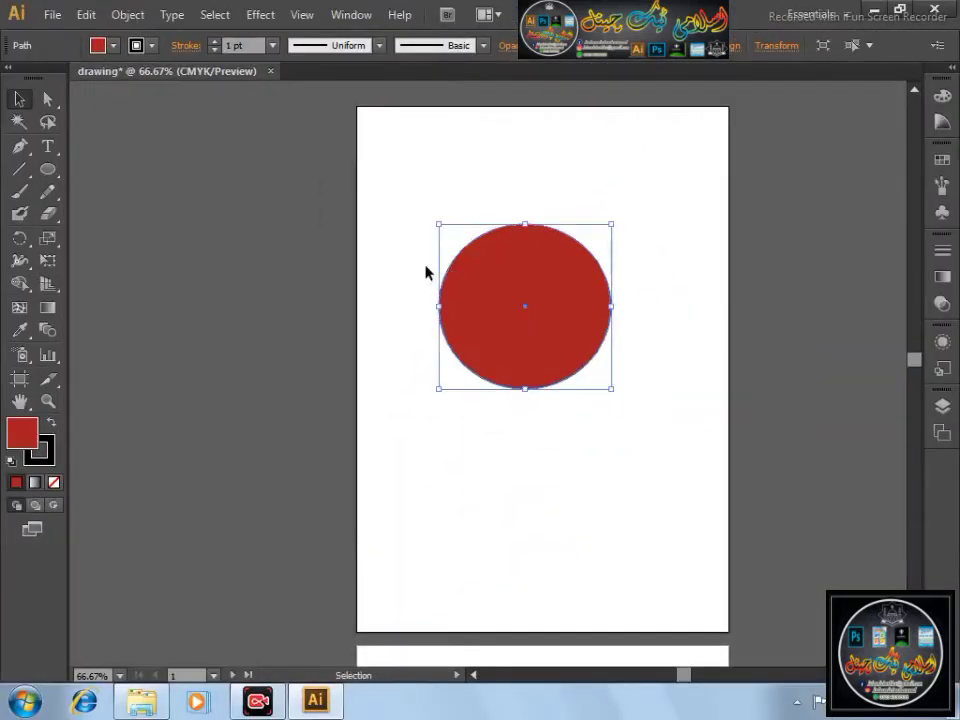
left_click(214, 42)
left_click(214, 42)
left_click(214, 42)
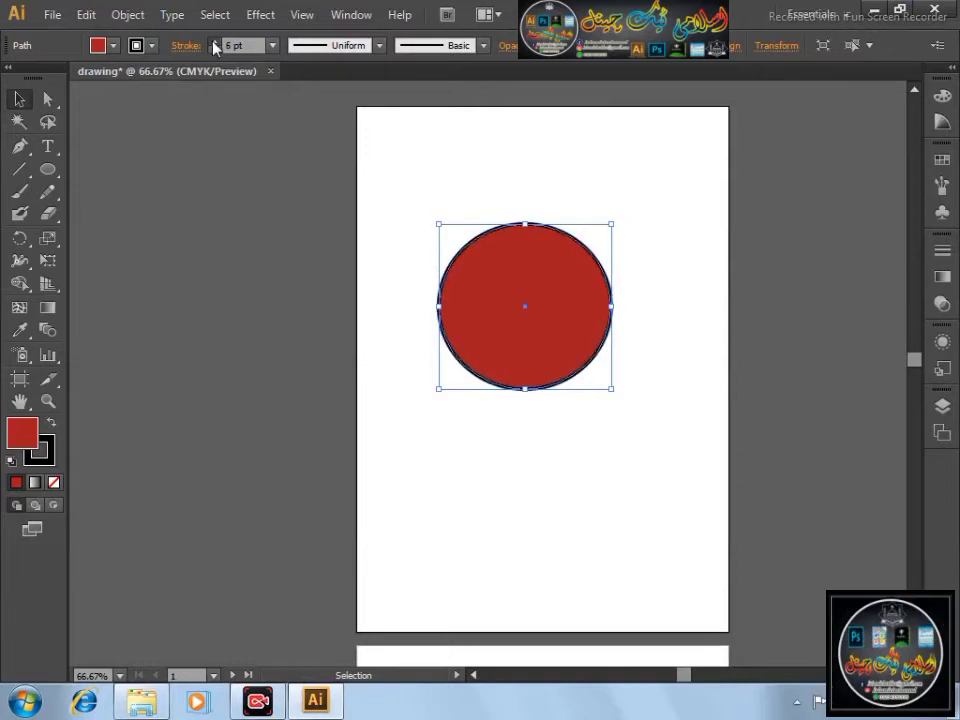
key("ctrl+1")
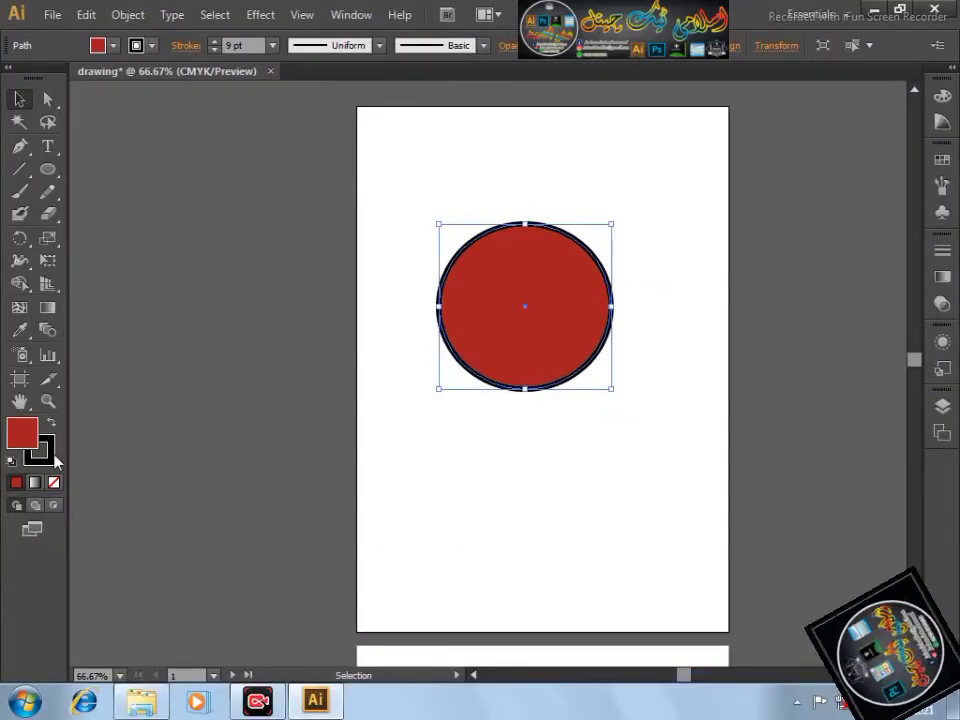
Step: Change the ellipse's stroke color to blue using the color spectrum
left_click(40, 452)
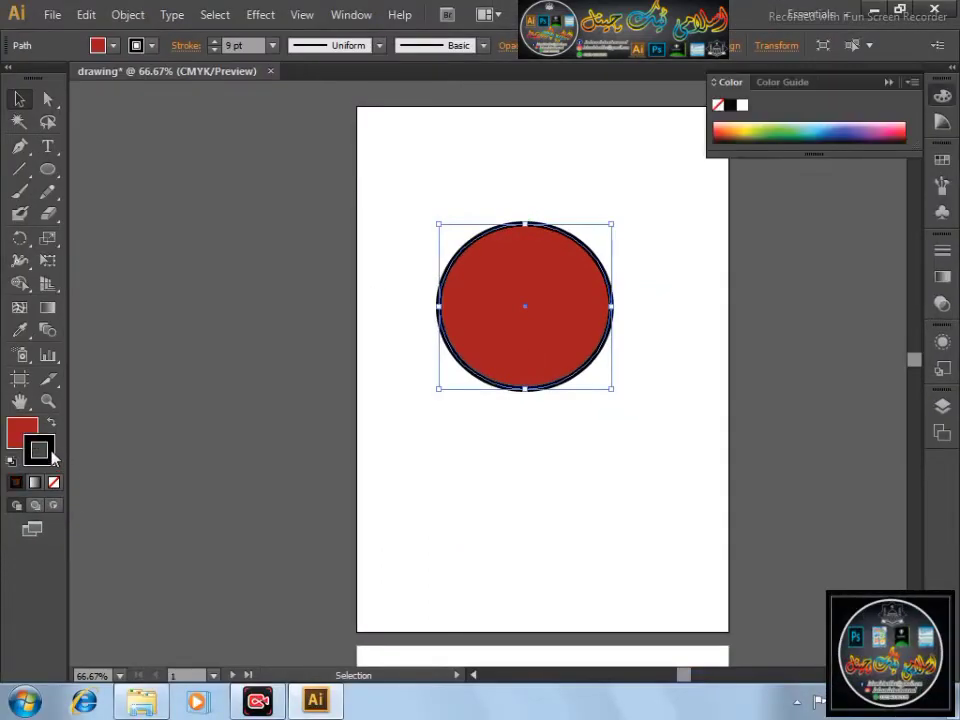
left_click(748, 129)
left_click(844, 123)
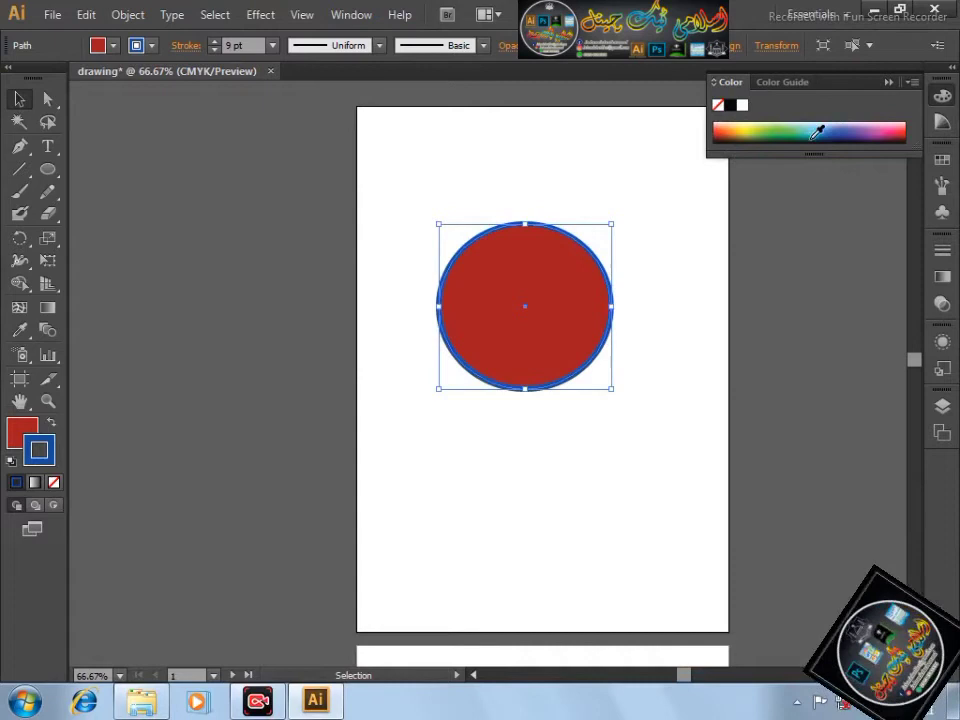
Step: Move the red ellipse into the upper-left corner of the first artboard
left_click(591, 197)
key("ctrl+1")
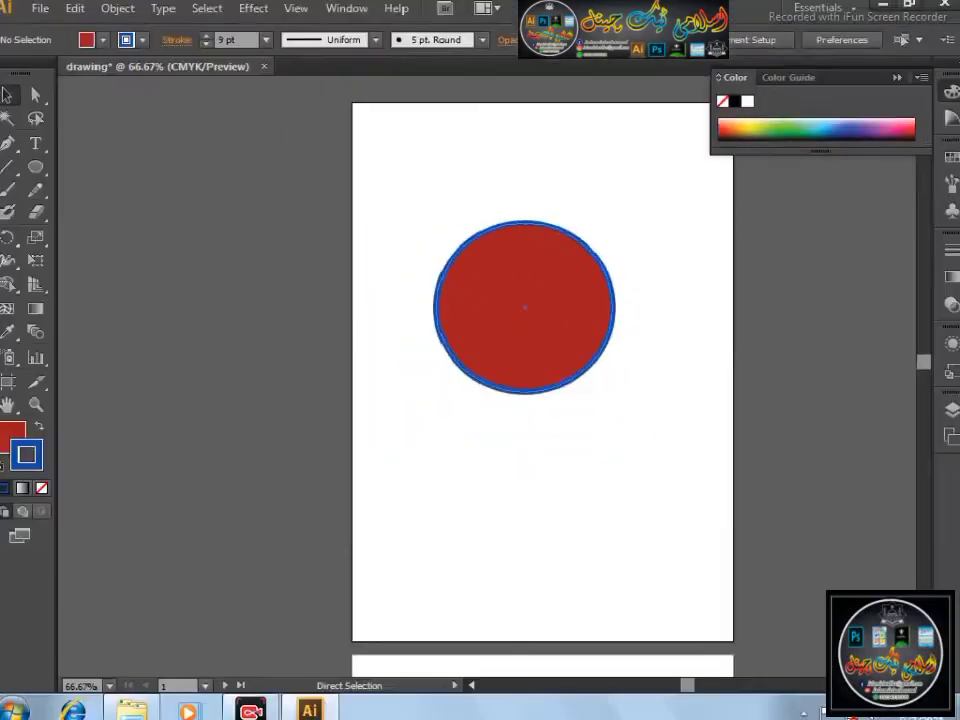
key("ctrl+a")
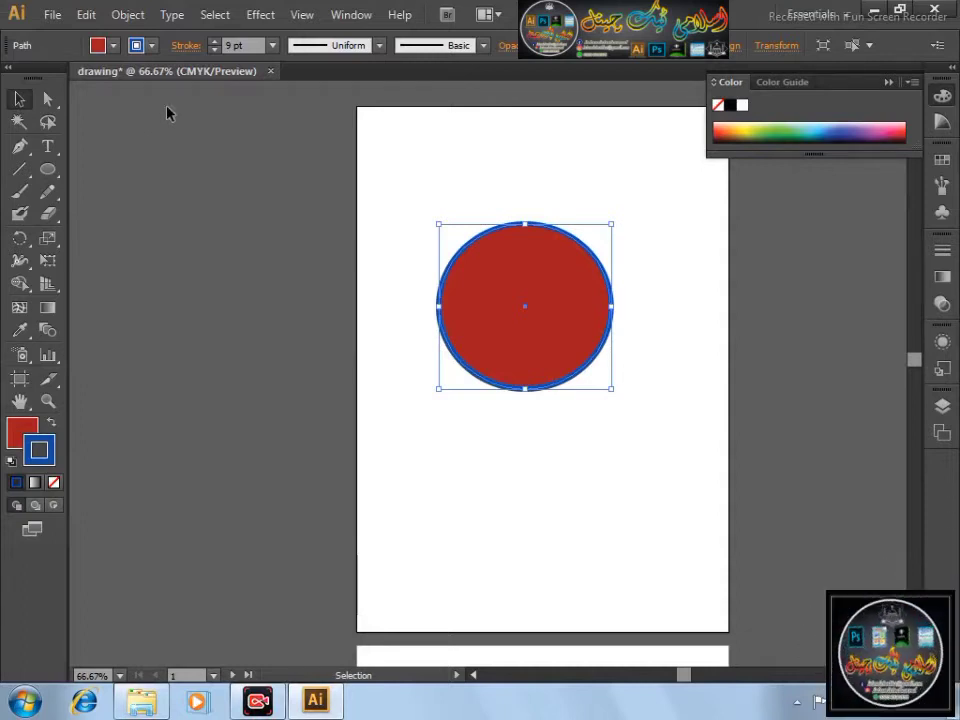
left_click(375, 195)
left_click_drag(535, 266, 466, 165)
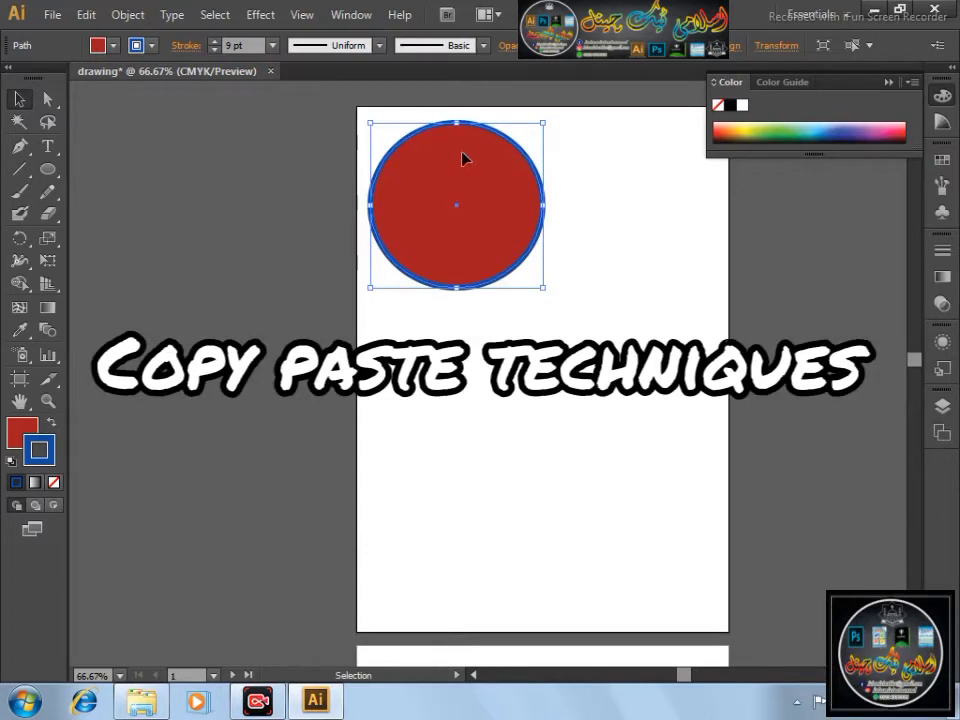
Step: Duplicate the ellipse to its right, then copy the pair downward and repeat that copy to build three rows of two
left_click_drag(452, 209, 636, 212)
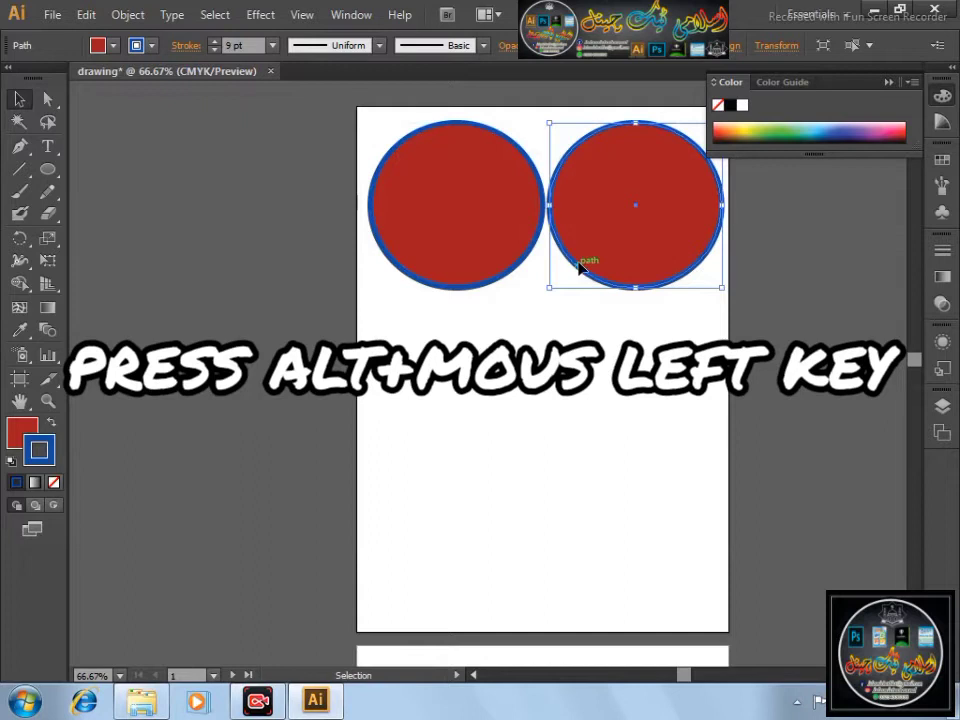
left_click(467, 219, "shift")
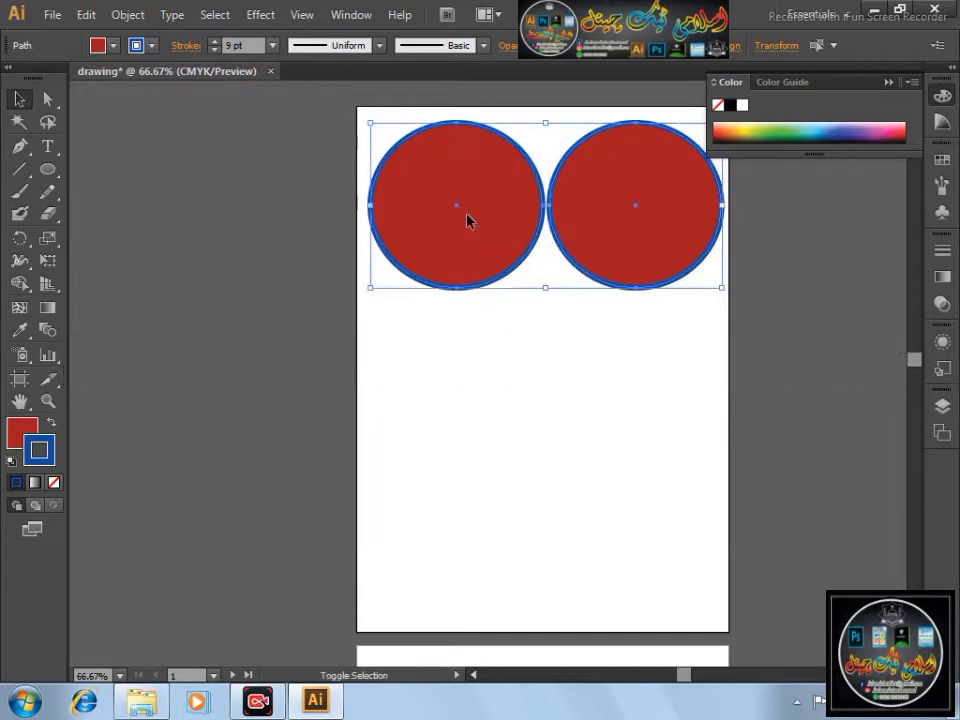
left_click_drag(614, 214, 628, 398)
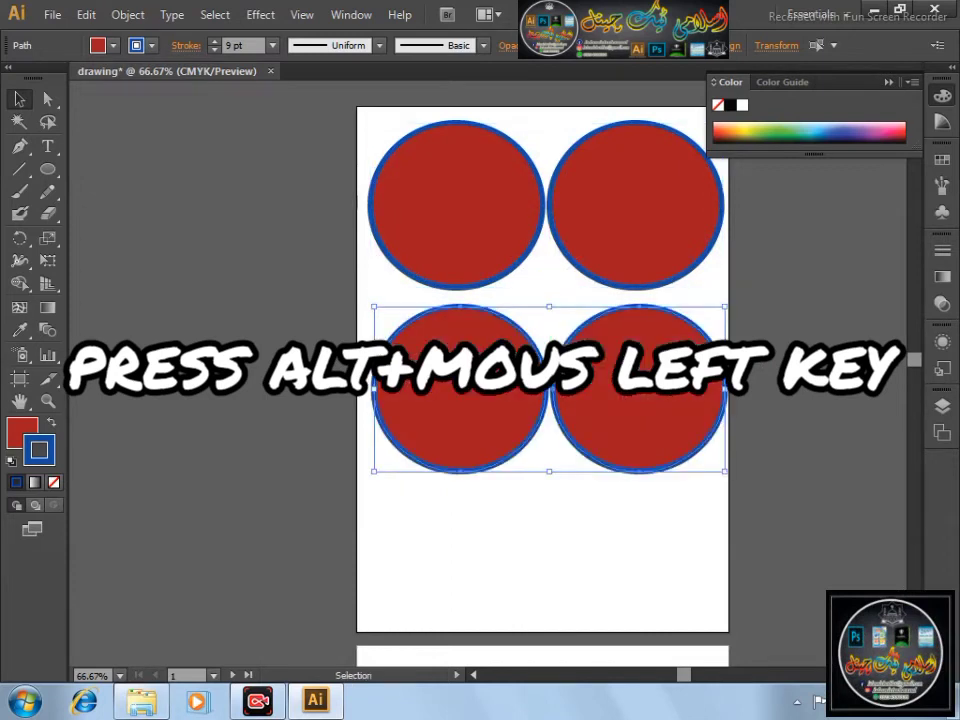
key("ctrl+d")
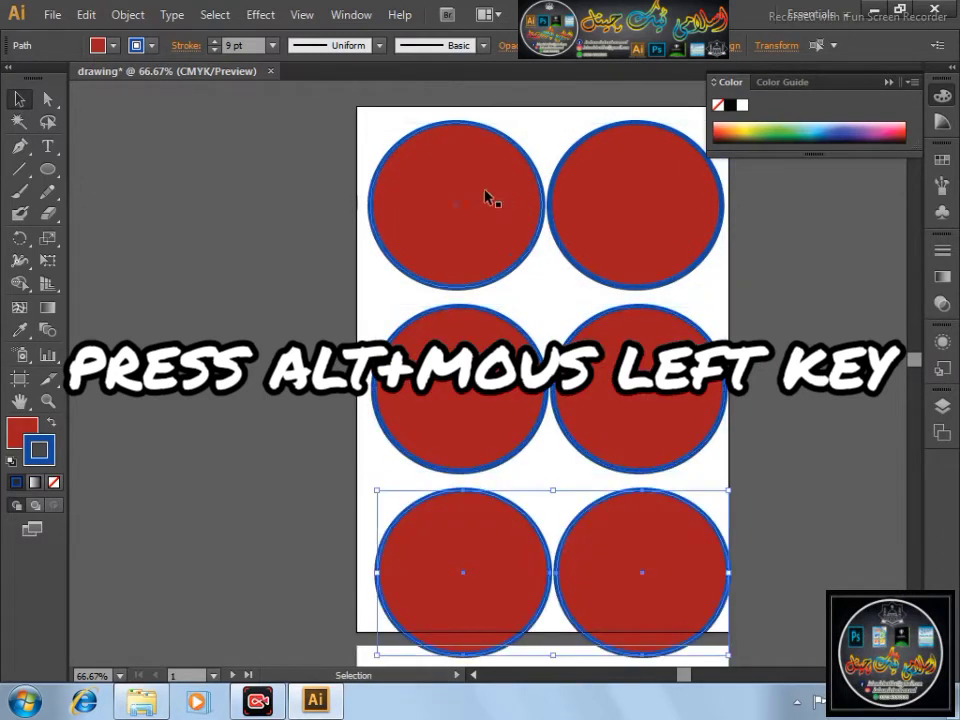
left_click(238, 210)
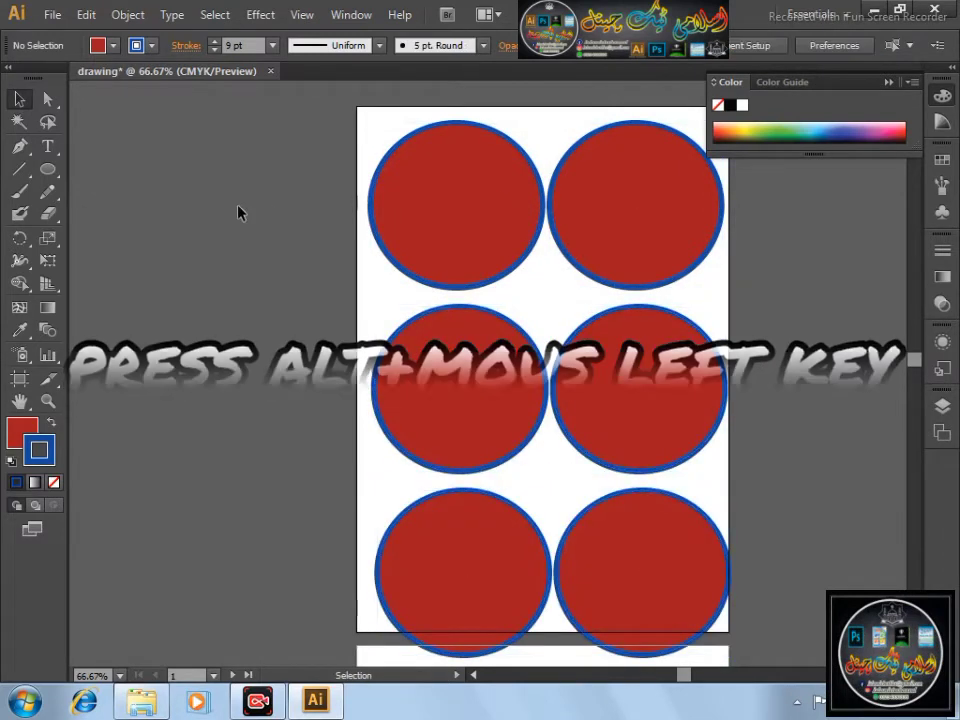
Step: Use the Direct Selection tool to move the top-right ellipse past the artboard's right edge and reposition the top-left ellipse near its corner
left_click(266, 705)
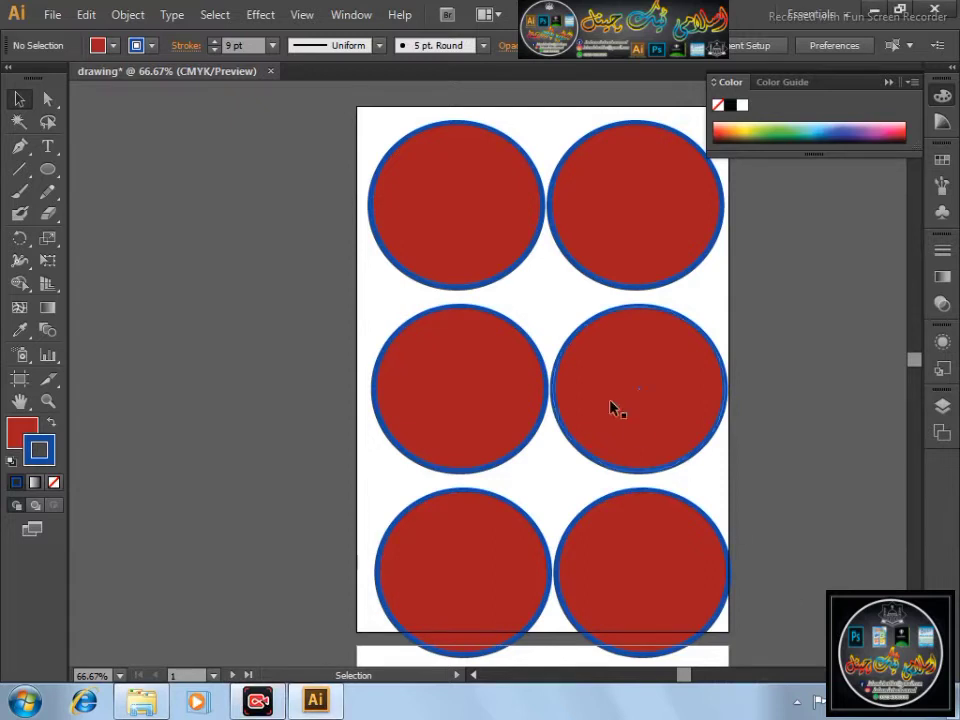
scroll(381, 324, "down", 1)
scroll(381, 322, "down", 2)
scroll(500, 334, "up", 1)
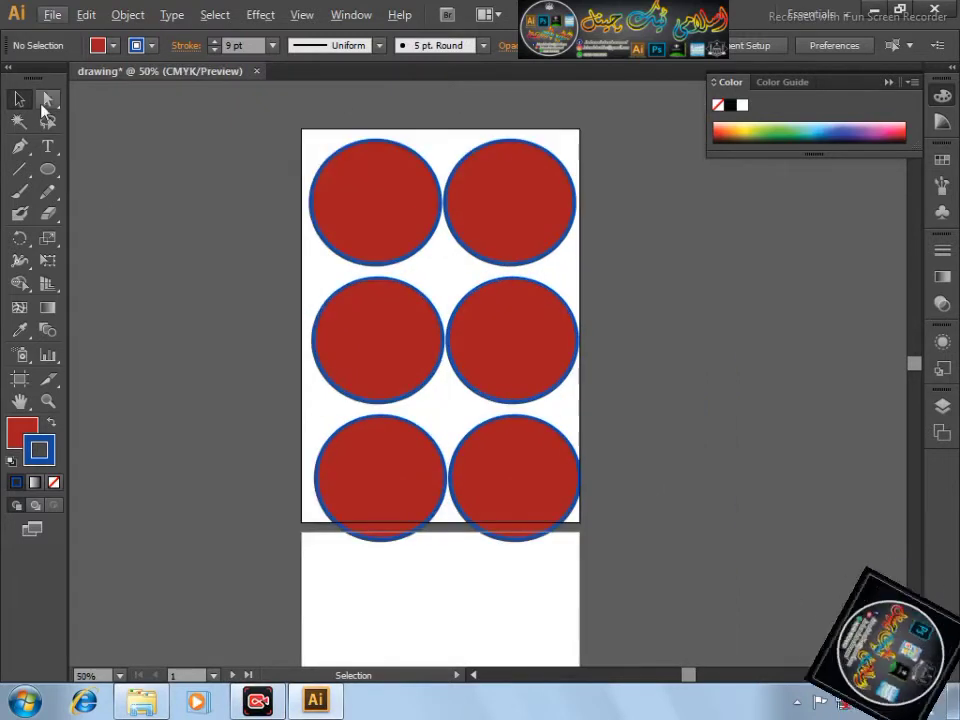
left_click(45, 104)
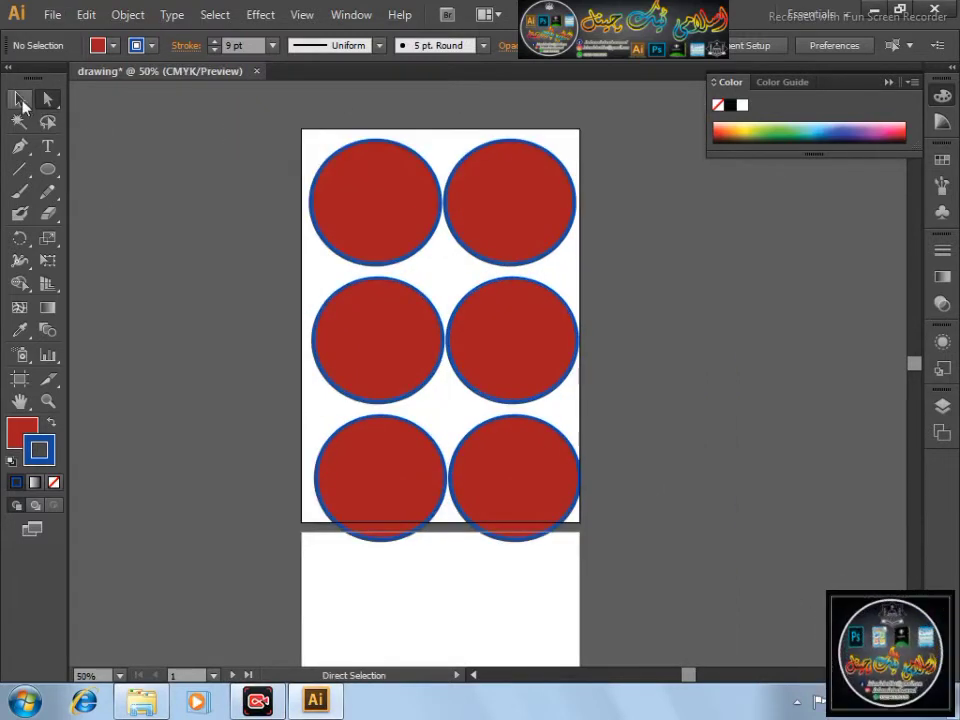
left_click_drag(416, 197, 375, 193)
left_click_drag(493, 189, 524, 208)
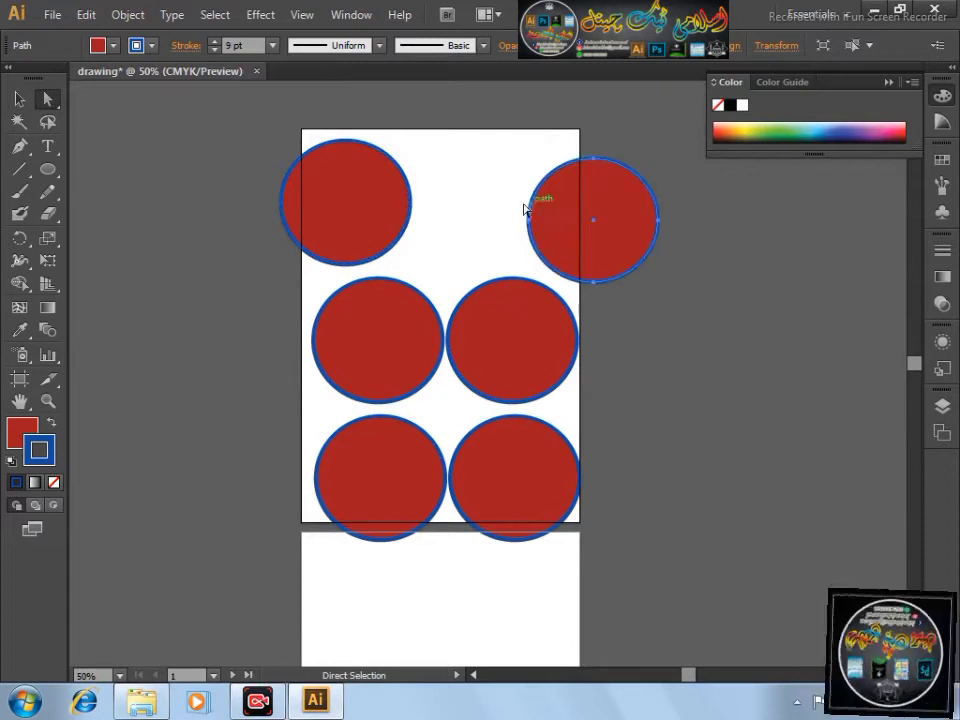
left_click_drag(377, 197, 404, 199)
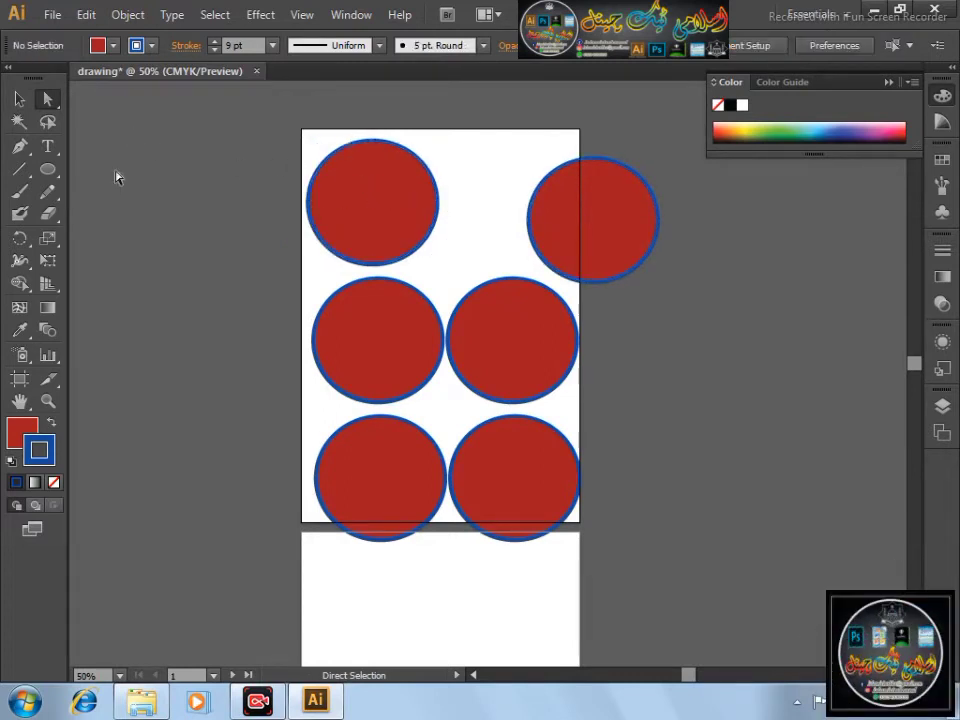
Step: Pull the top anchor point of the top-left ellipse straight down about 178 pt to form a crescent
left_click_drag(47, 98, 122, 105)
left_click(362, 141)
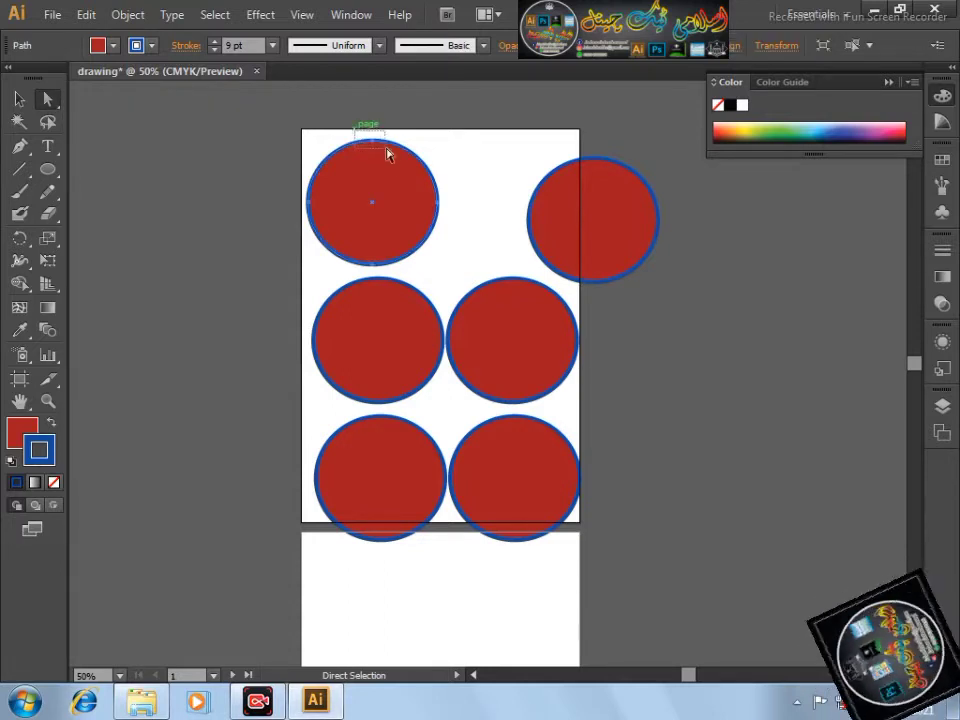
left_click(391, 155)
left_click_drag(377, 147, 381, 171)
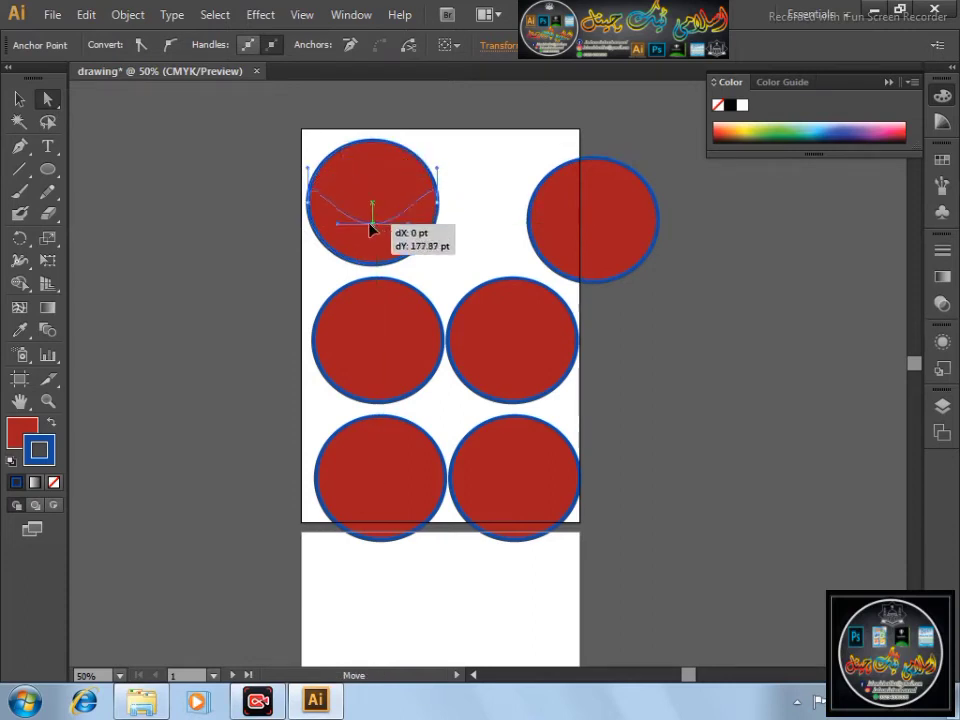
mouse_move(370, 230)
left_mouse_down()
mouse_move(371, 212)
mouse_move(372, 226)
left_mouse_up()
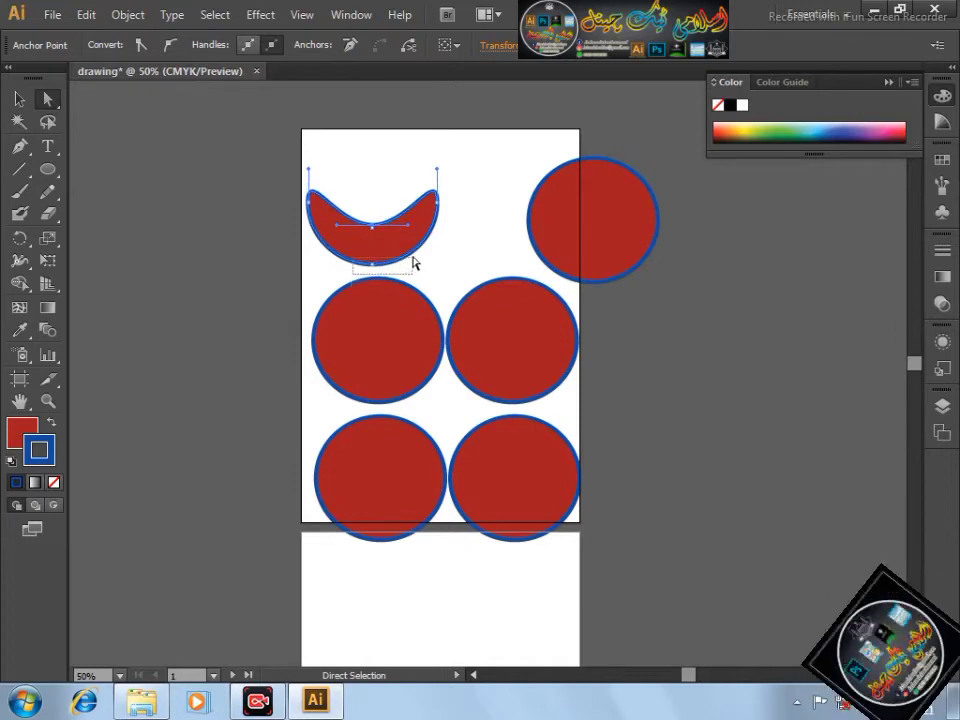
Step: Pull the crescent's bottom anchor point above its upper curve to make a twisted candy shape, and shift the shape slightly up and right
left_click(372, 264)
left_click_drag(372, 268, 395, 250)
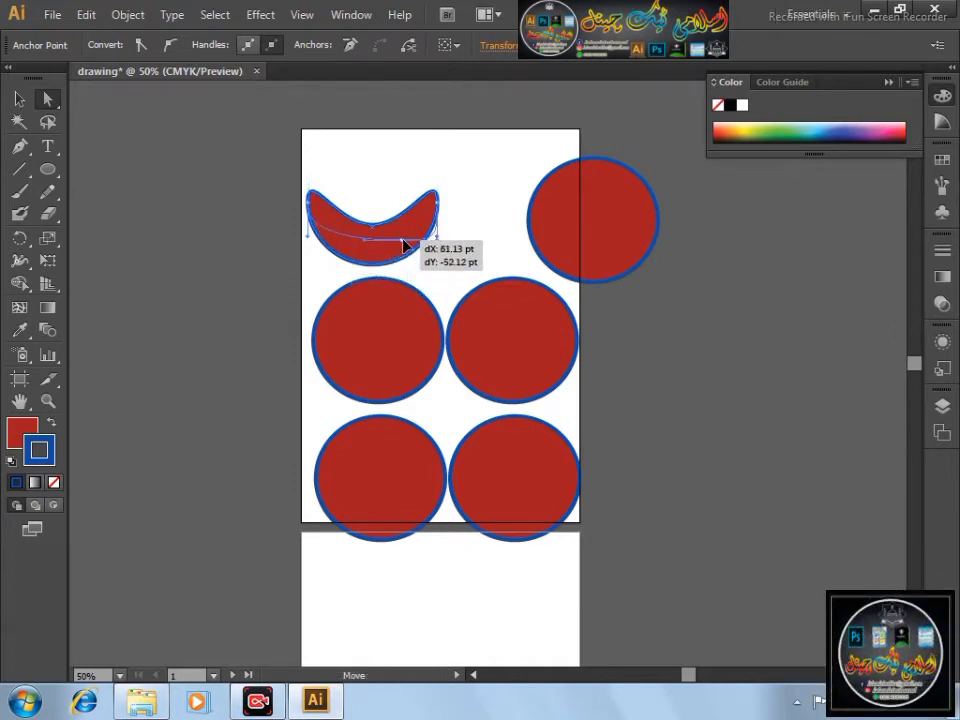
mouse_move(367, 196)
left_mouse_down()
mouse_move(388, 212)
mouse_move(378, 204)
left_mouse_up()
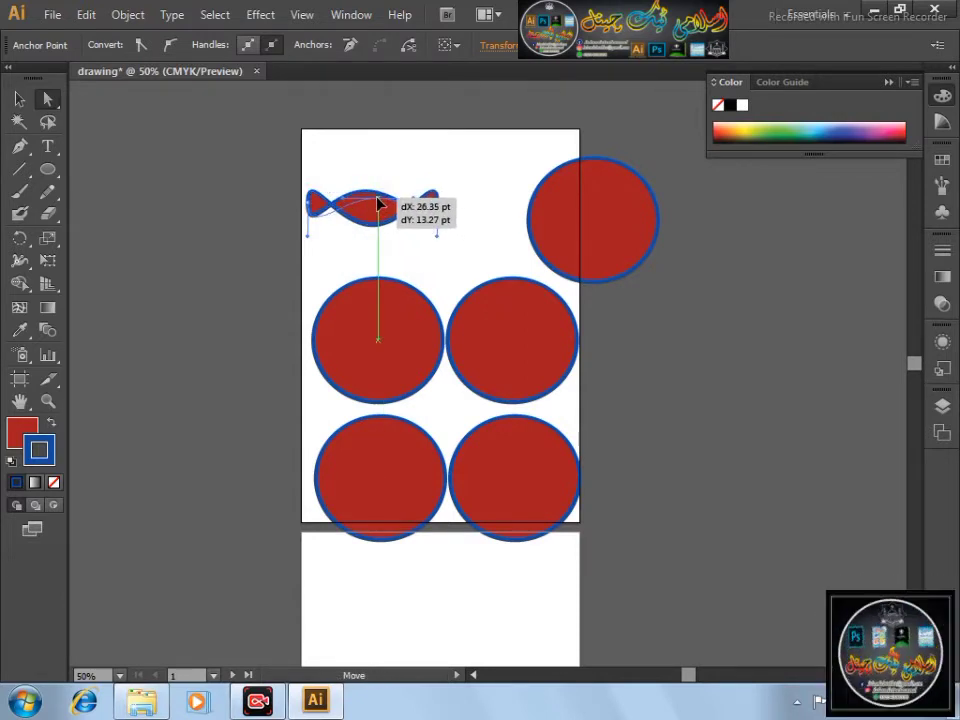
left_click(341, 203)
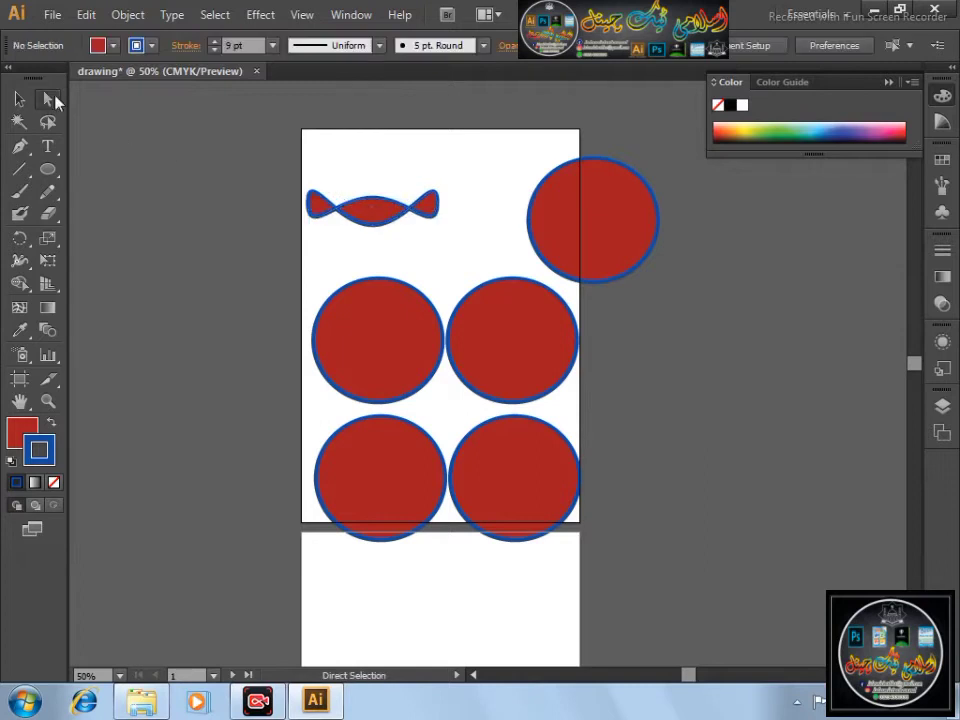
scroll(418, 238, "up", 2)
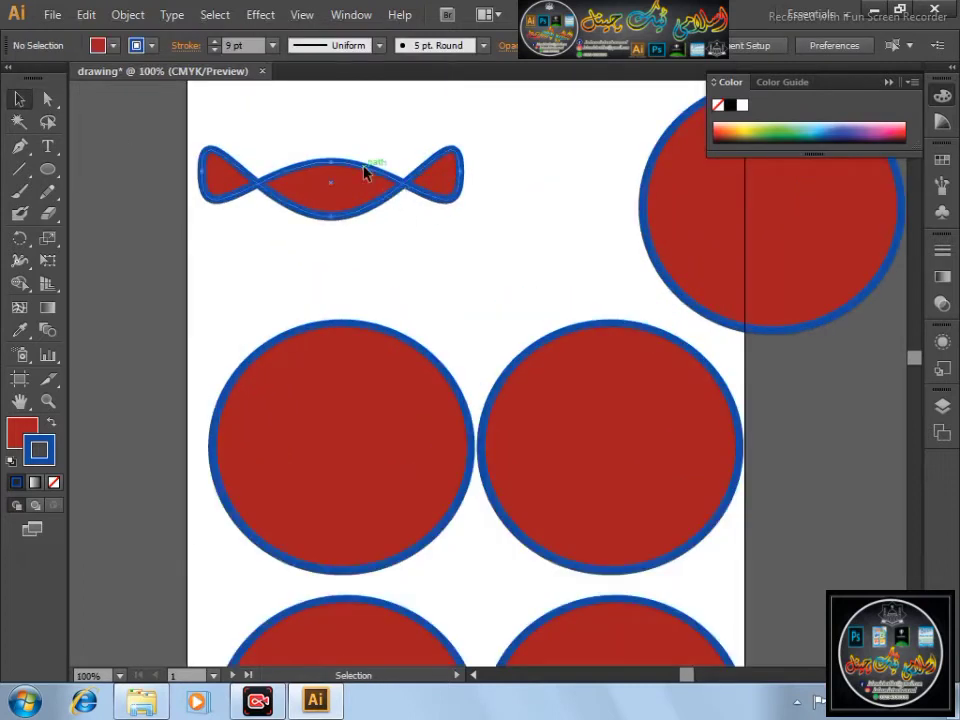
left_click(369, 167)
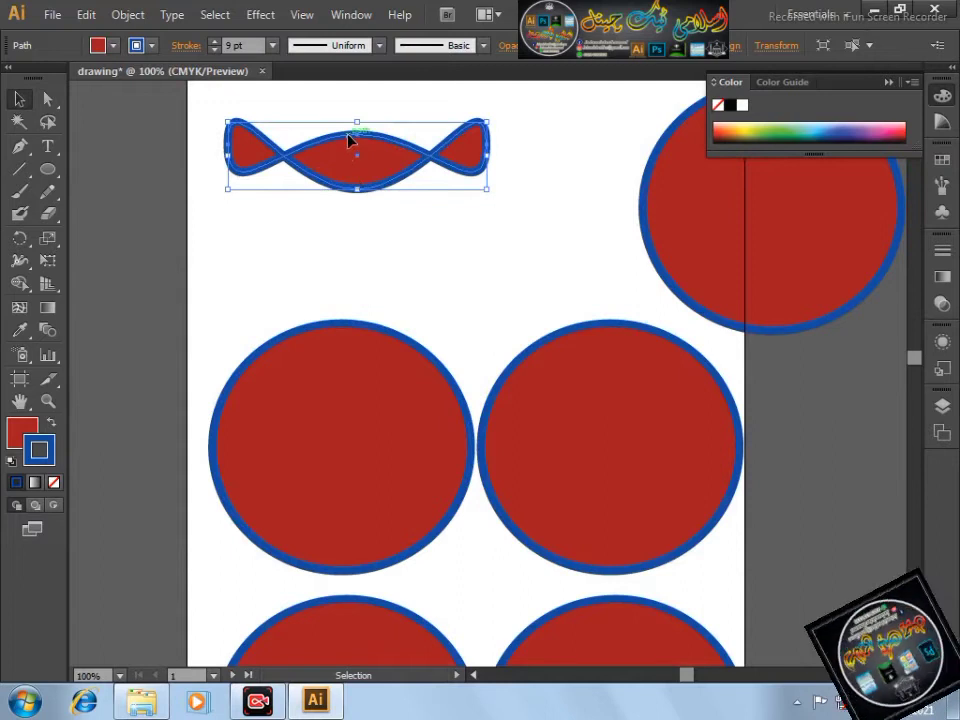
Step: Stretch the top-right ellipse into an egg shape by pulling its left anchor point toward the candy shape
left_click_drag(46, 98, 120, 129)
scroll(262, 200, "down", 2)
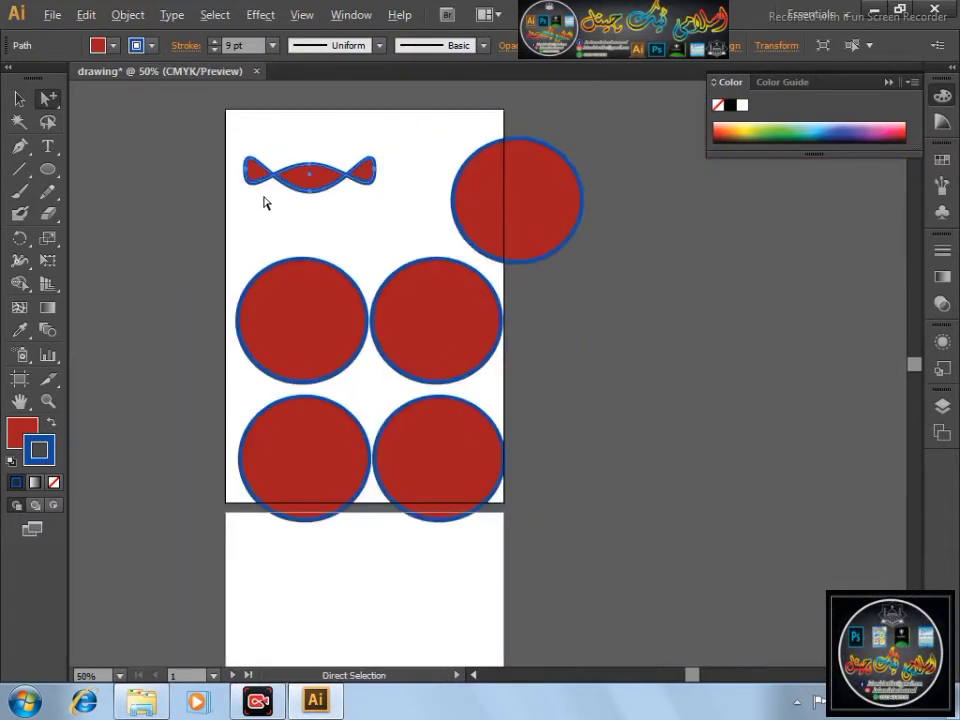
left_click_drag(51, 98, 102, 104)
left_click(470, 157)
left_click_drag(460, 225, 378, 218)
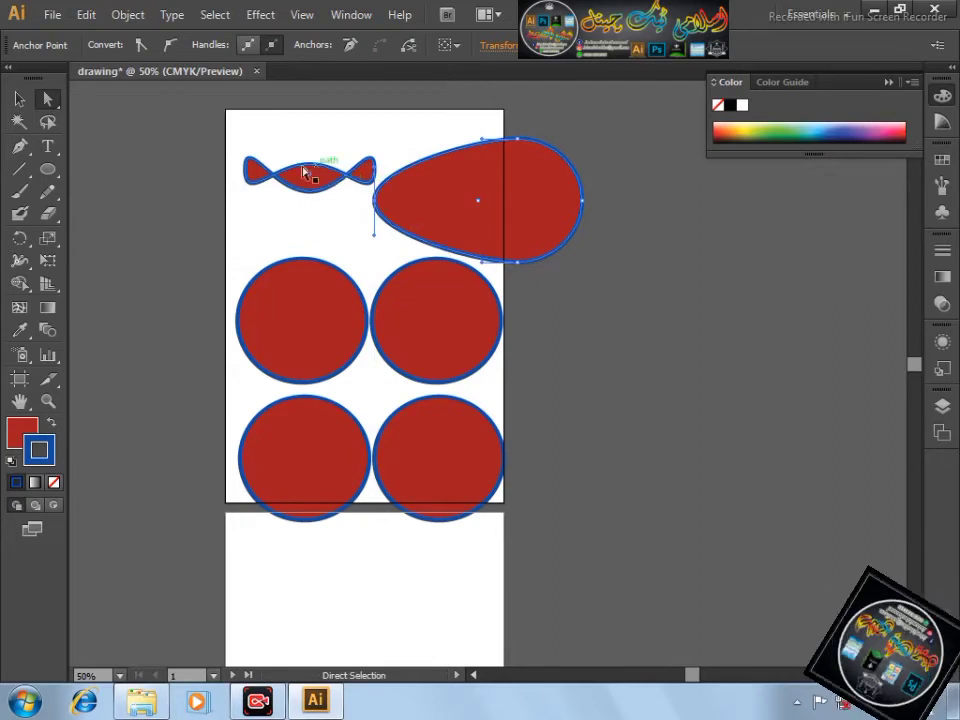
Step: Move the candy shape down over the artboard's left edge and bring the egg shape left onto the artboard
left_click(19, 98)
left_click_drag(332, 164, 220, 283)
left_click_drag(536, 206, 407, 190)
Step: Rotate the egg shape upright with its narrow end up and widen it toward the left
left_click_drag(459, 120, 420, 244)
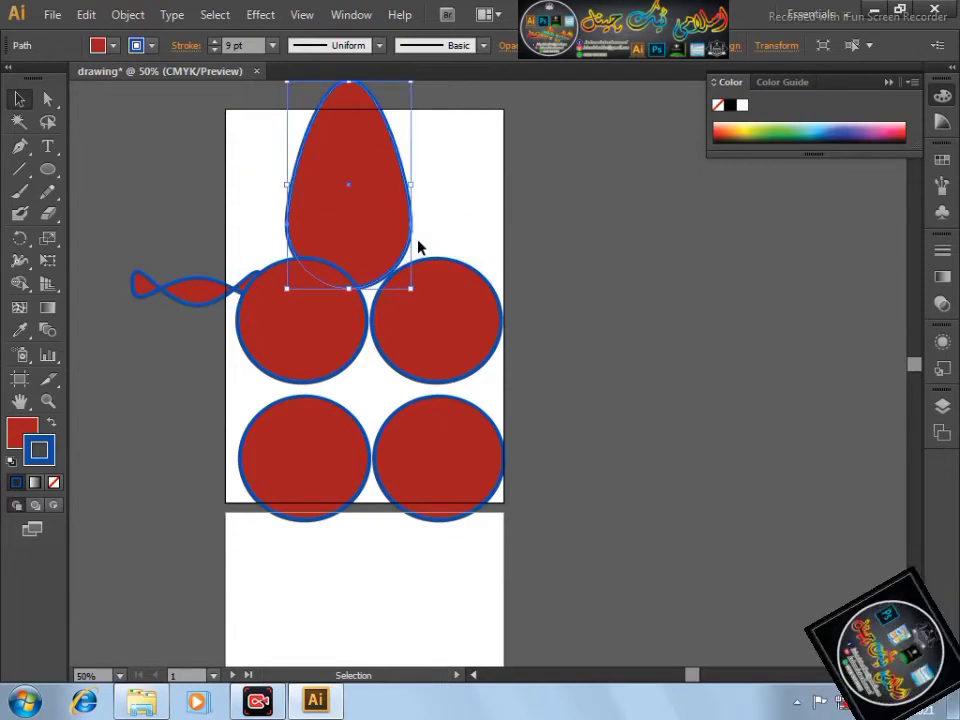
left_click_drag(285, 191, 253, 187)
Step: Delete the four remaining red ellipses from the middle and bottom rows
scroll(366, 257, "down", 2)
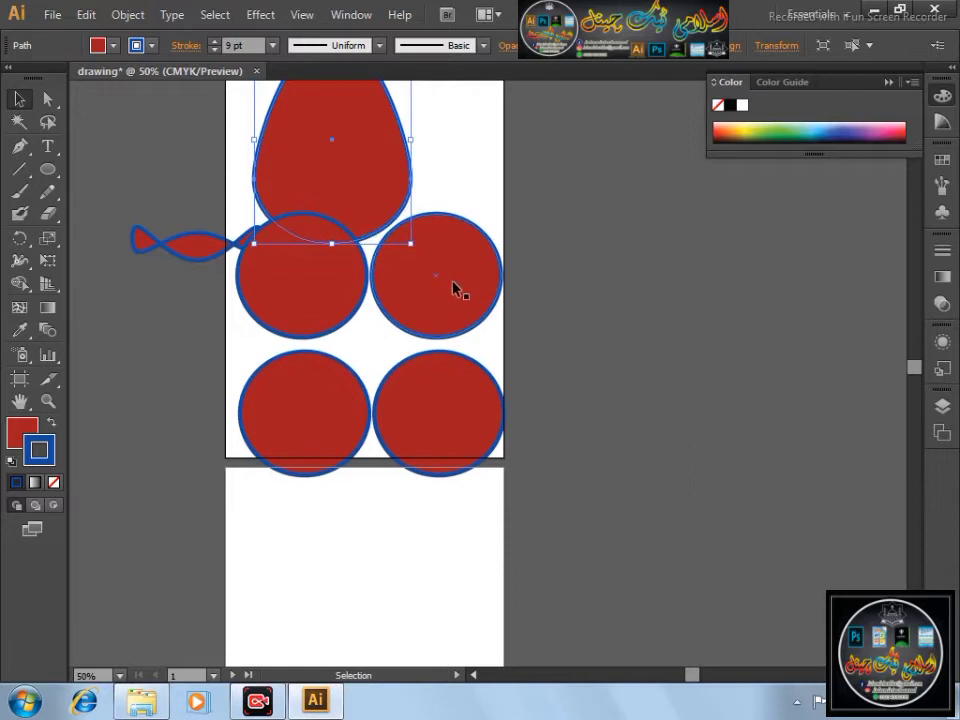
left_click_drag(453, 288, 589, 287)
left_click_drag(354, 299, 230, 312)
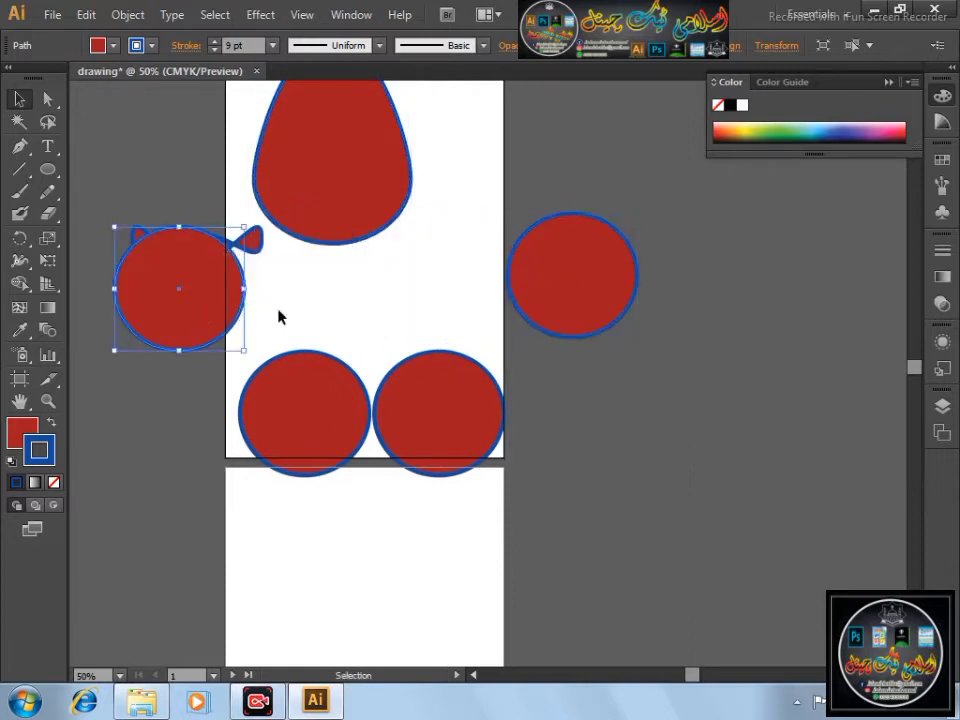
key("Delete")
left_click(332, 375)
key("Delete")
left_click(572, 300)
key("Delete")
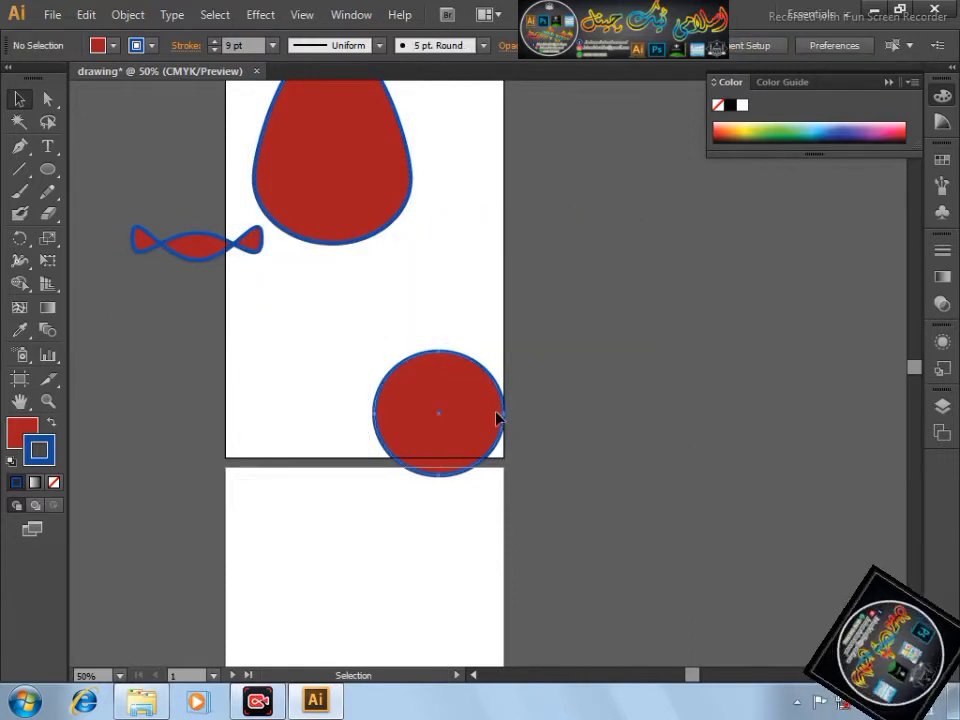
left_click(498, 418)
key("Delete")
Step: Enlarge the candy shape and place it near the bottom of the first artboard, with the egg shape centered above it
left_click_drag(259, 268, 458, 348)
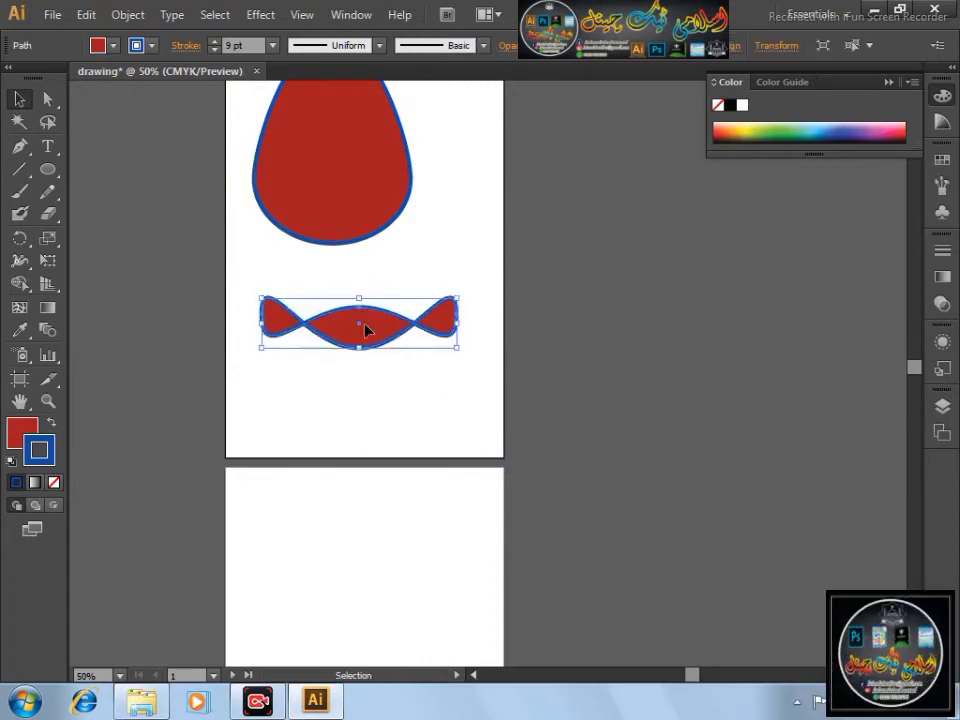
left_click_drag(368, 329, 360, 405)
left_click_drag(300, 193, 336, 236)
Step: Change the egg shape's fill to the pale pinkish gray CCBEBF
scroll(336, 236, "down", 1)
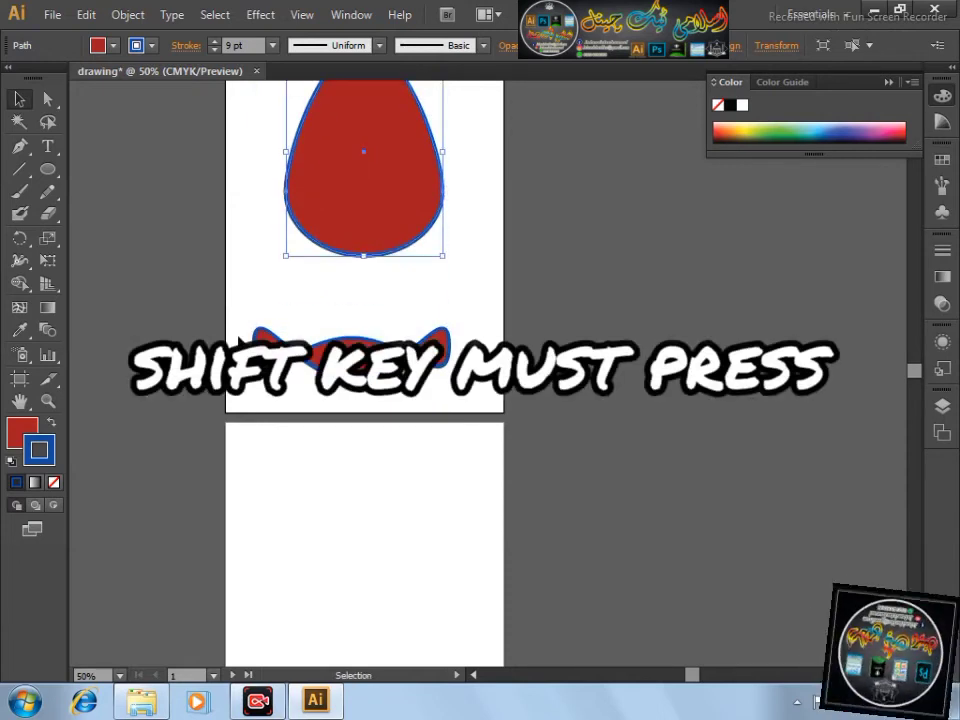
double_click(22, 432)
left_click(272, 296)
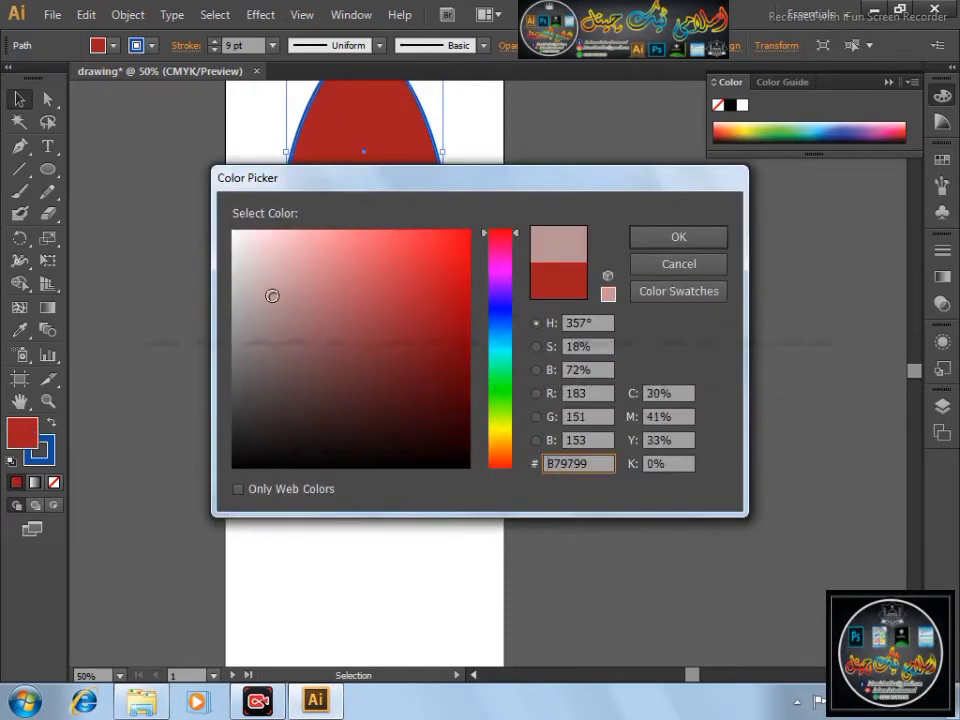
left_click(657, 238)
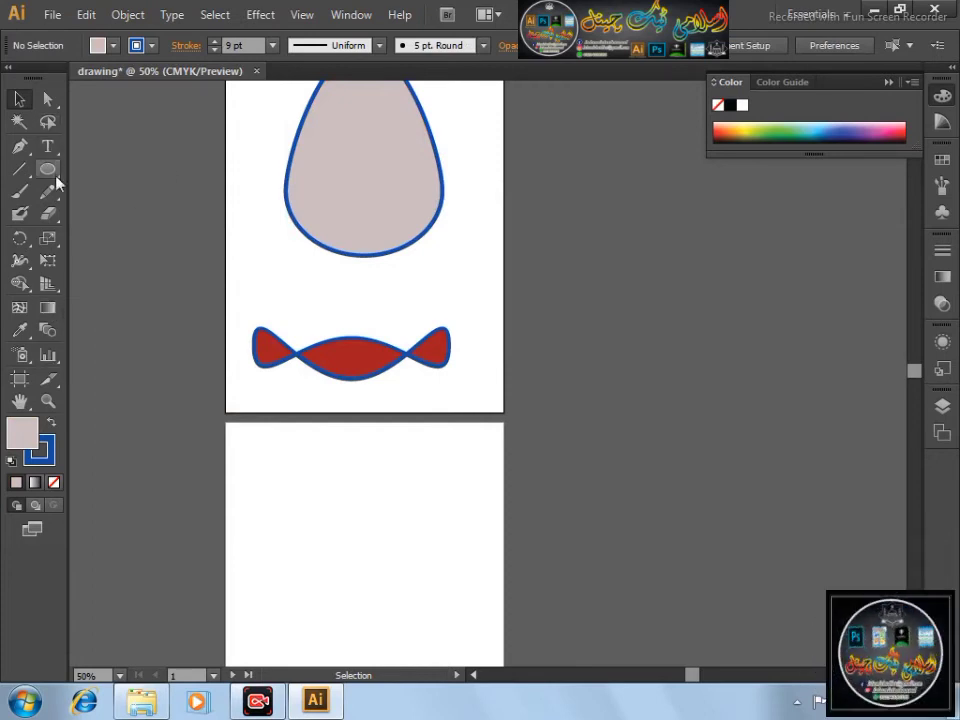
Step: Draw a rectangle with the Rectangle tool that covers the whole first artboard from its bottom-left to its top-right corner
left_click_drag(50, 178, 168, 162)
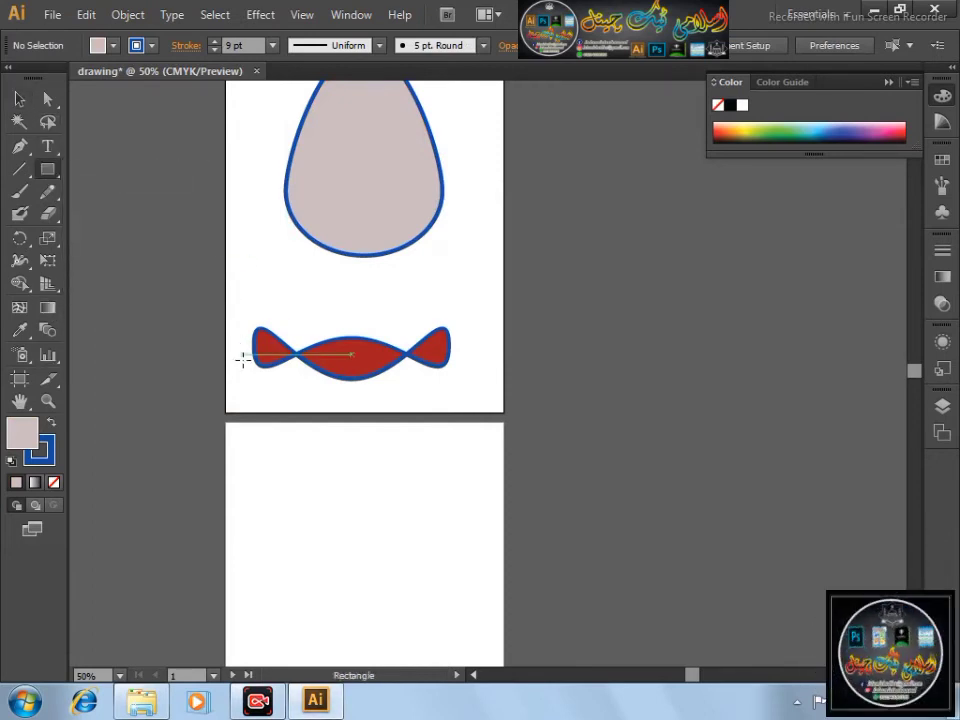
left_click(228, 407)
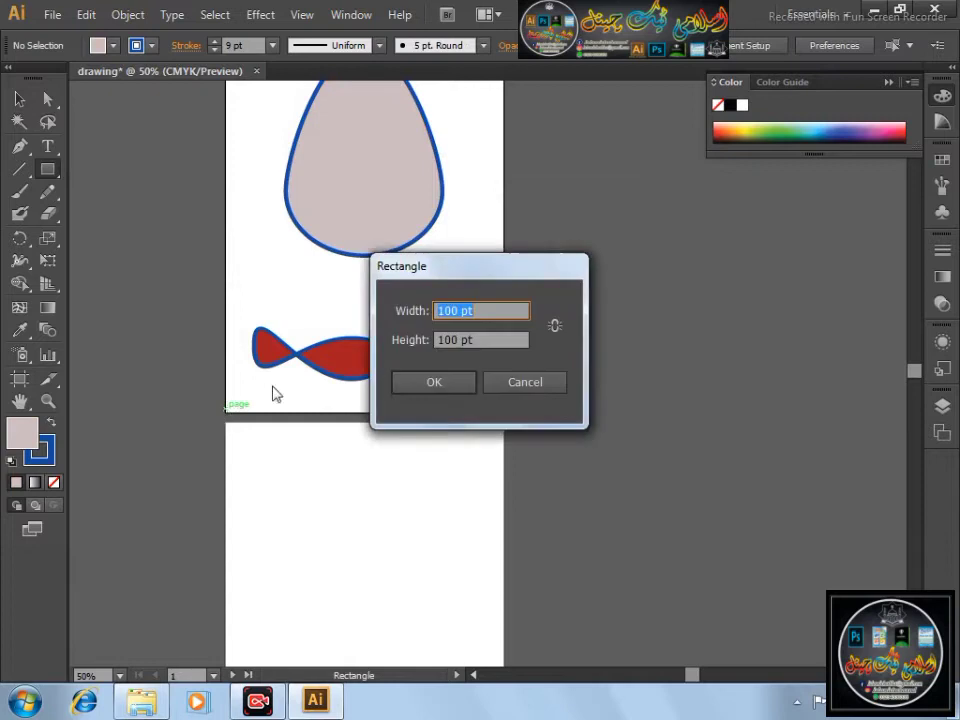
left_click(433, 382)
mouse_move(232, 406)
left_mouse_down()
mouse_move(429, 188)
mouse_move(488, 60)
mouse_move(474, 289)
mouse_move(505, 333)
left_mouse_up()
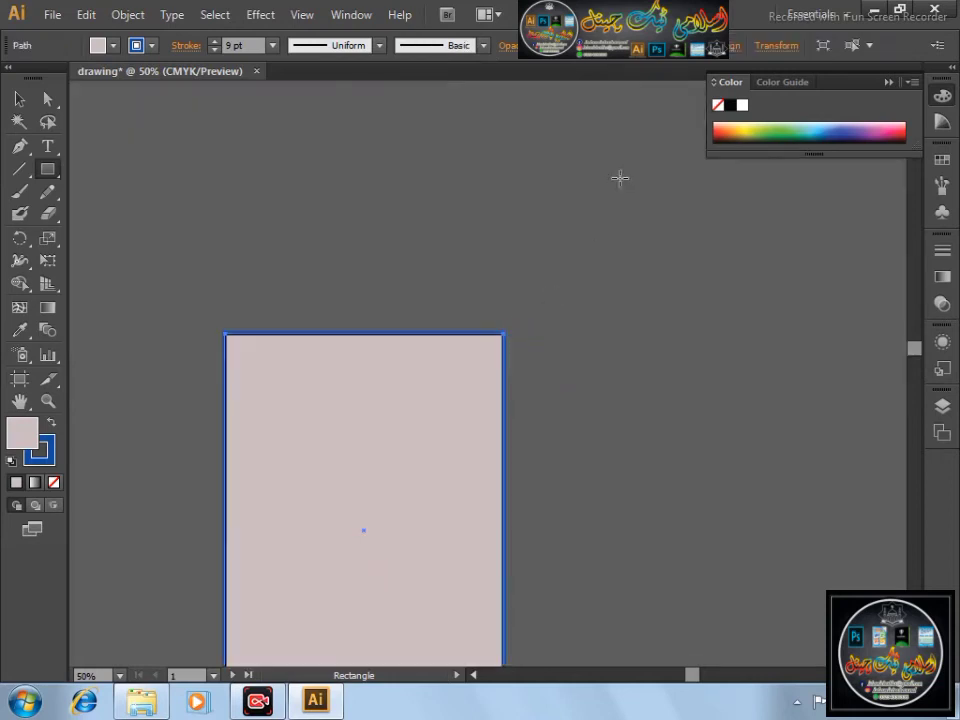
Step: Send the artboard-sized rectangle backward so it sits behind the egg shape
key("shift+Page_Down")
scroll(186, 413, "down", 1)
scroll(195, 404, "up", 2)
scroll(195, 404, "up", 5)
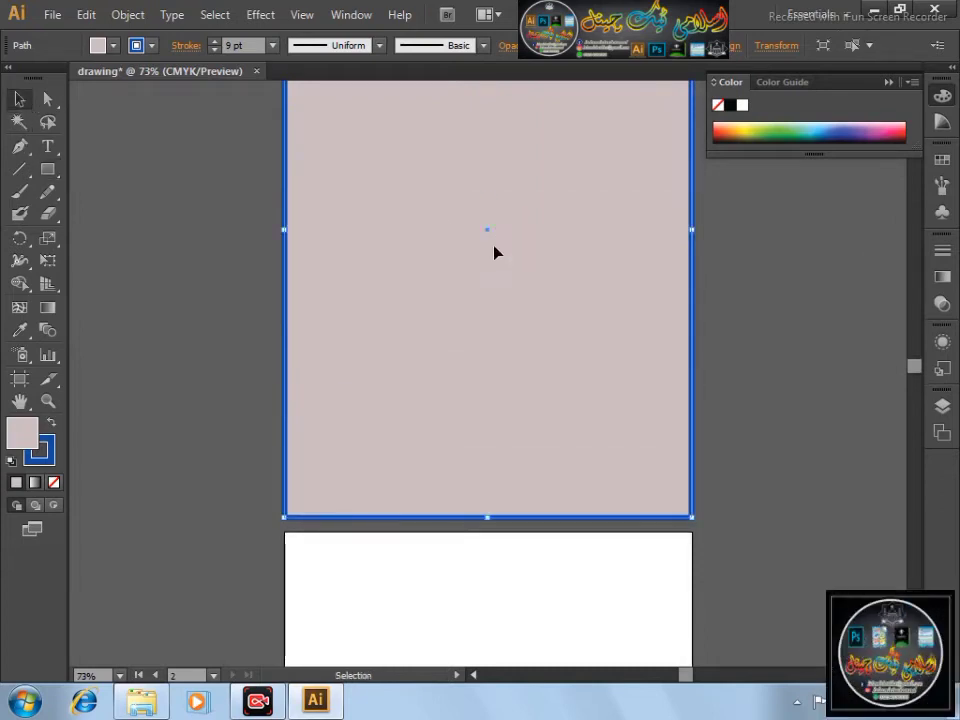
right_click(493, 255)
mouse_move(619, 519)
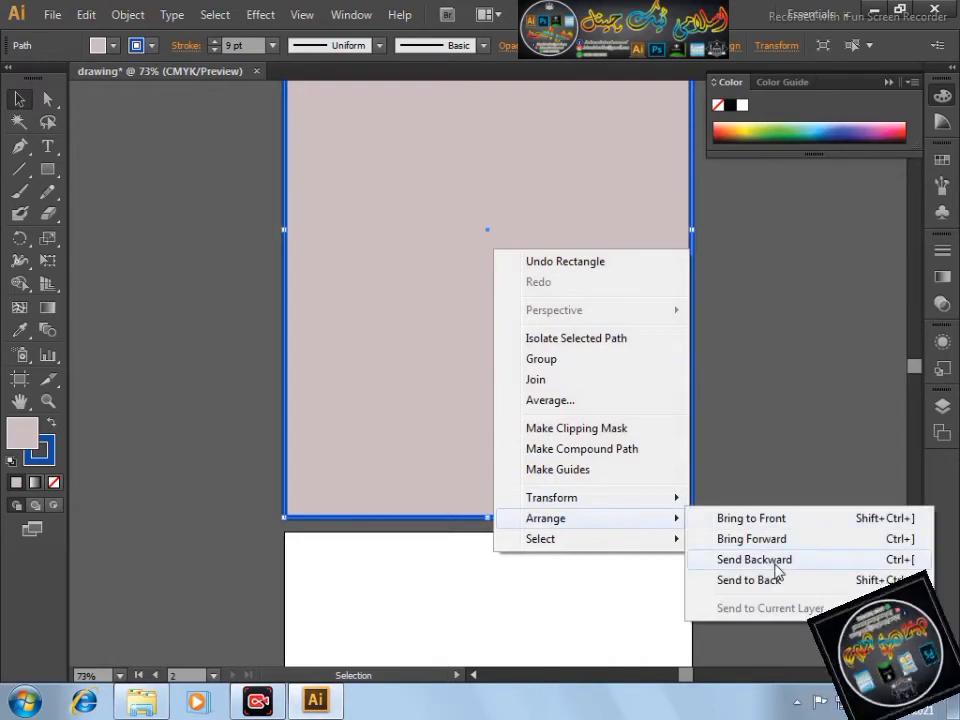
left_click(777, 569)
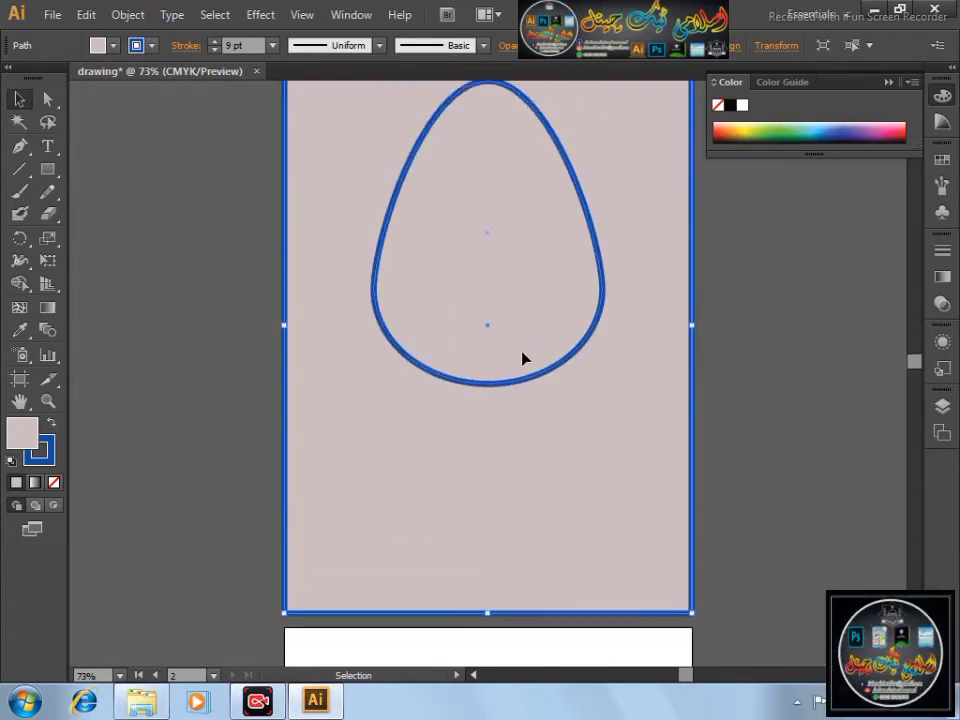
Step: Try several fill colors for the background rectangle from the color spectrum, settle on dark green, and reselect the rectangle
scroll(522, 358, "up", 1)
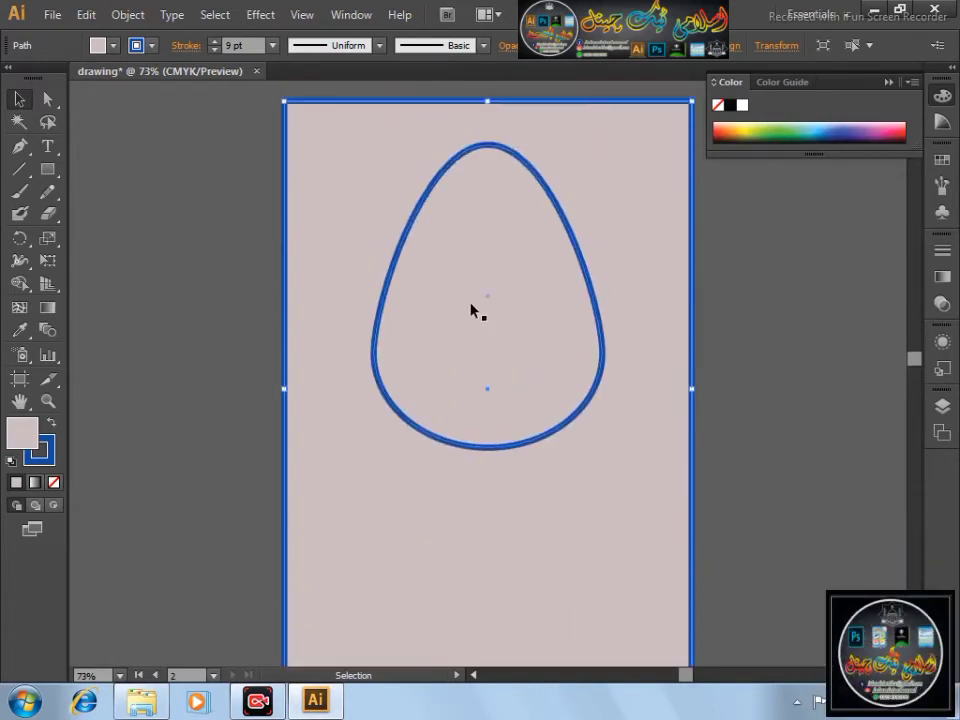
double_click(15, 437)
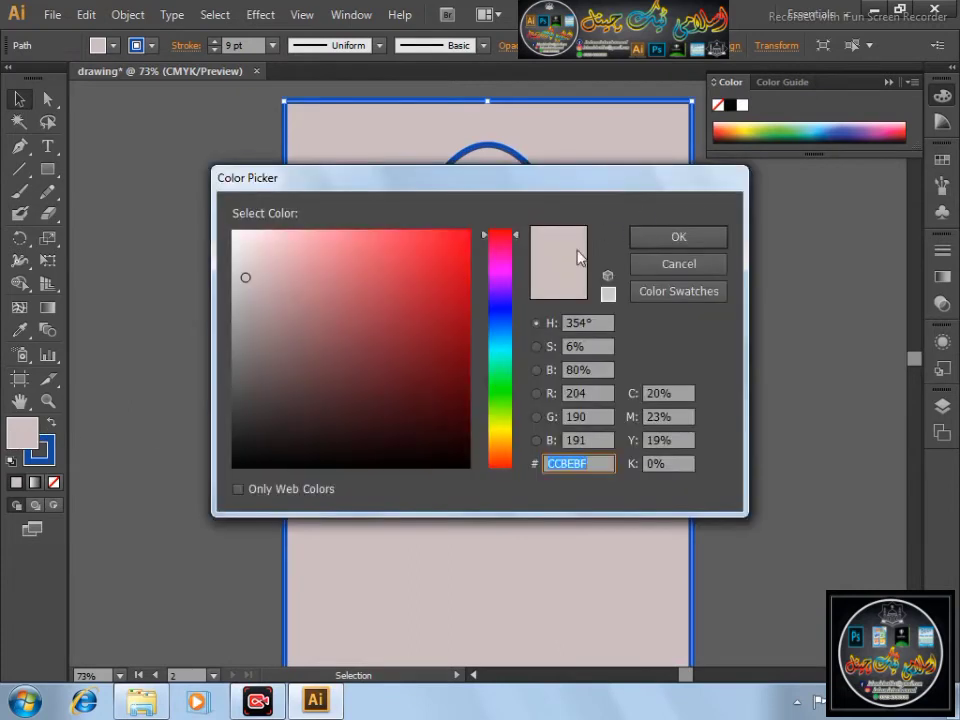
left_click(679, 264)
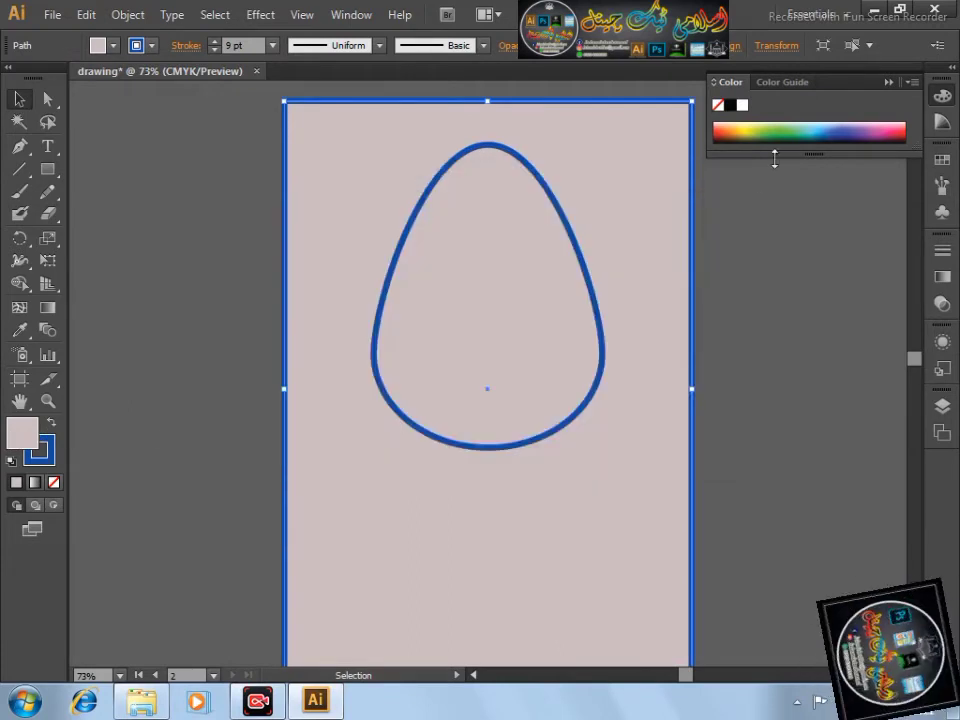
left_click(728, 131)
left_click_drag(835, 127, 848, 127)
left_click(796, 127)
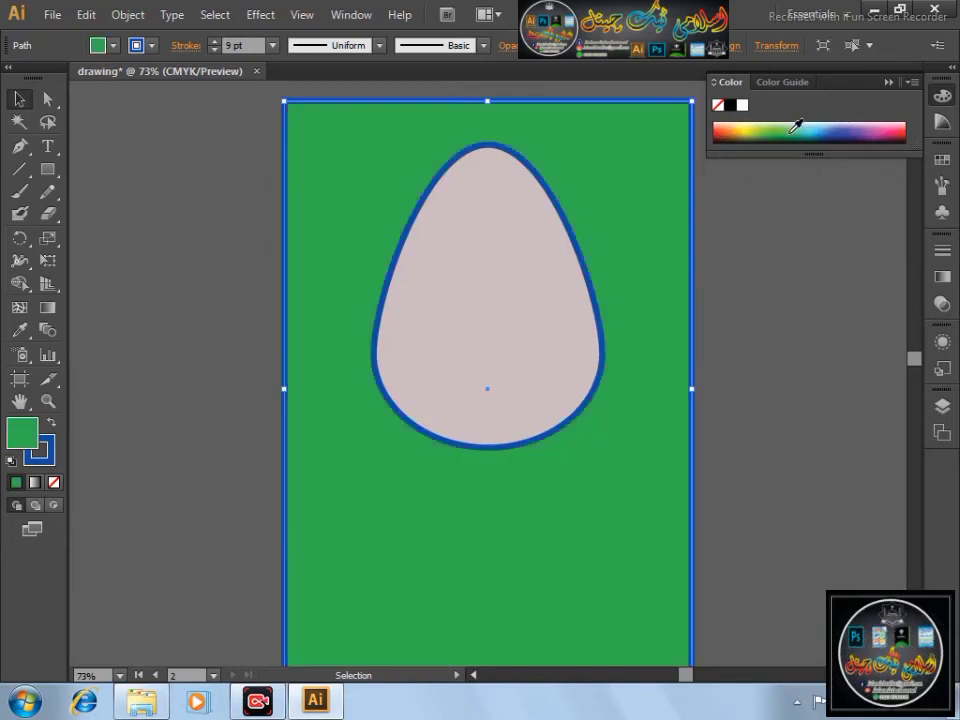
left_click(782, 130)
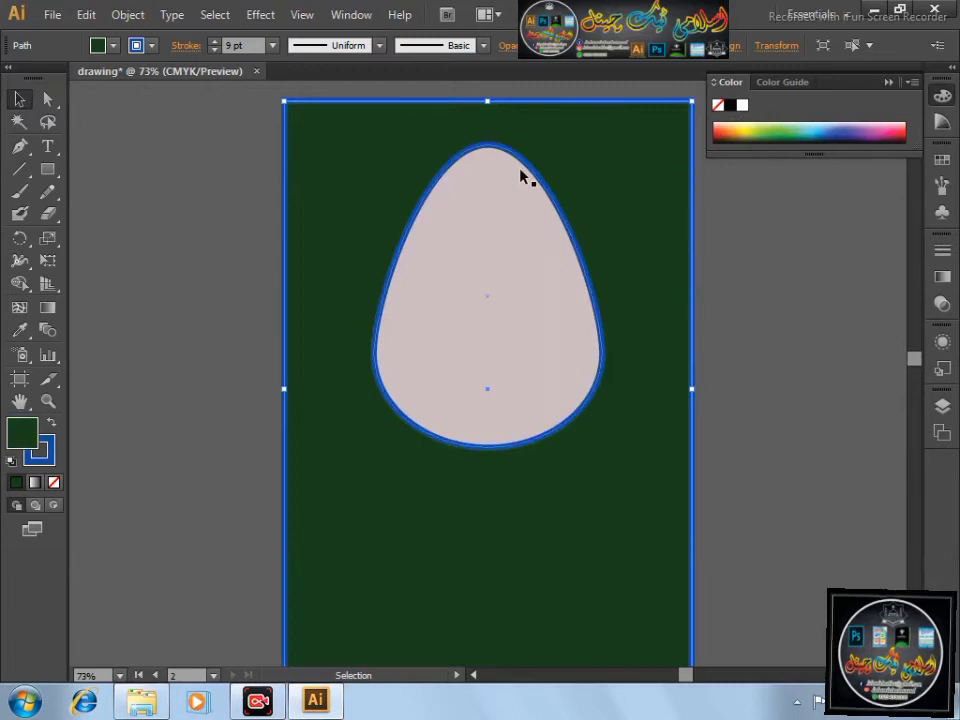
left_click(129, 129)
left_click(660, 176)
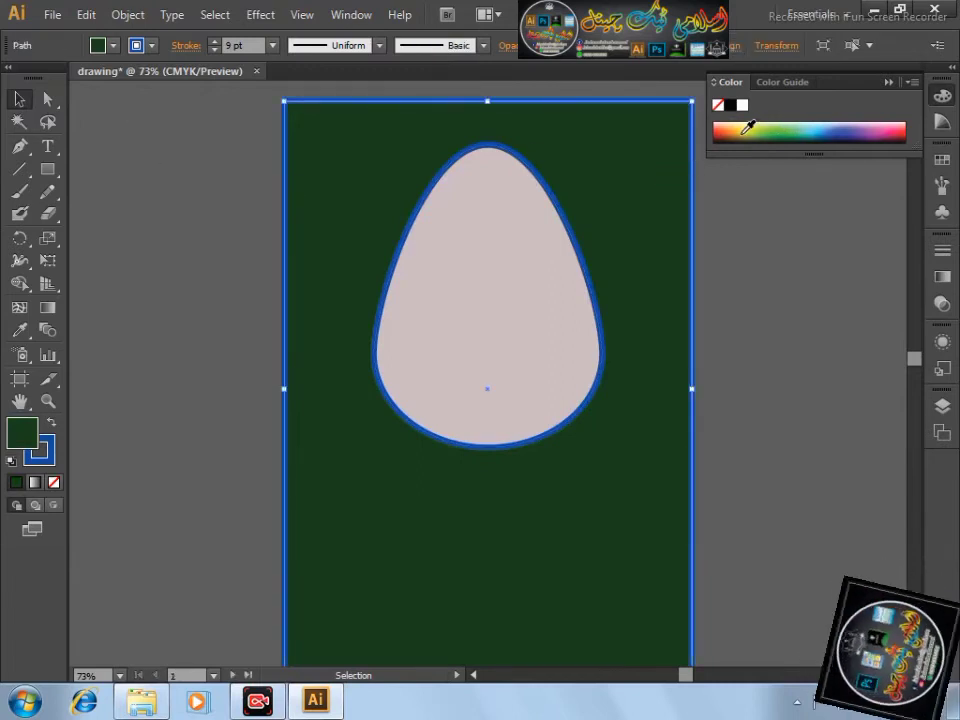
Step: Change the background rectangle's fill to brown from the color spectrum and deselect it
left_click(737, 128)
left_click(96, 146)
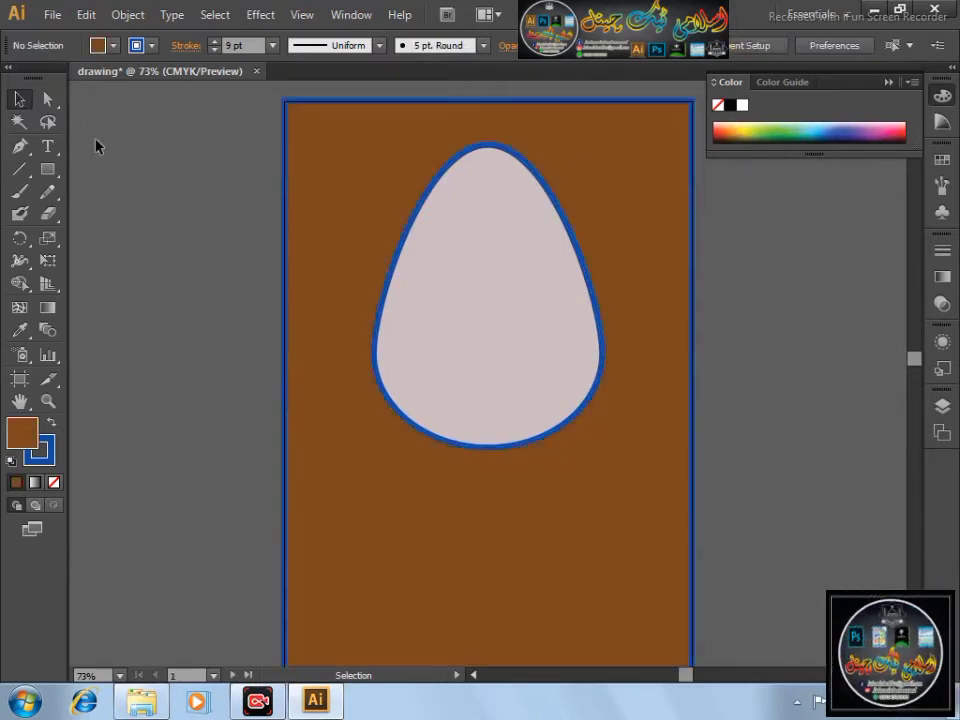
left_click(397, 128)
left_click(153, 304)
Step: Move the whole egg shape straight down toward the middle of the brown background using the Direct Selection tool, and deselect it
left_click(466, 274)
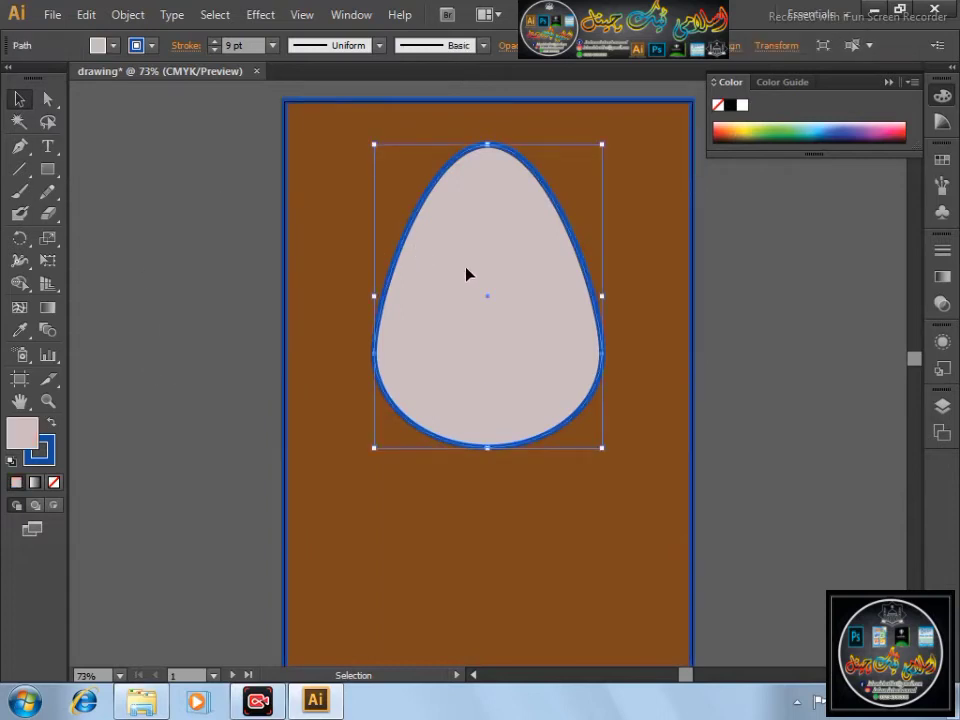
left_click(49, 102)
left_click(112, 100)
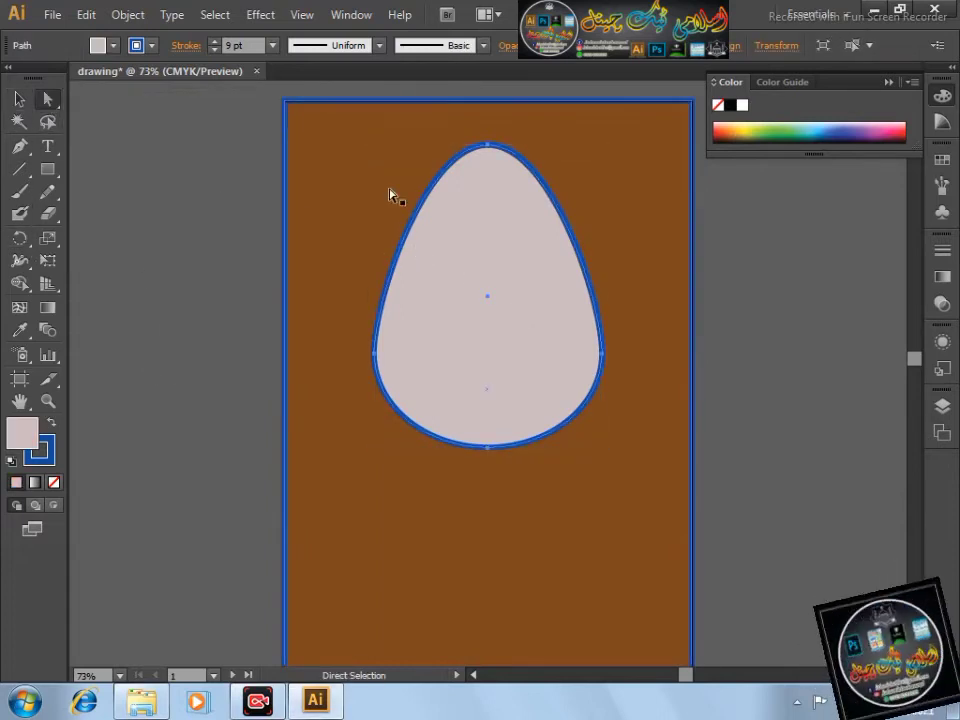
left_click_drag(487, 148, 489, 206)
left_click(228, 342)
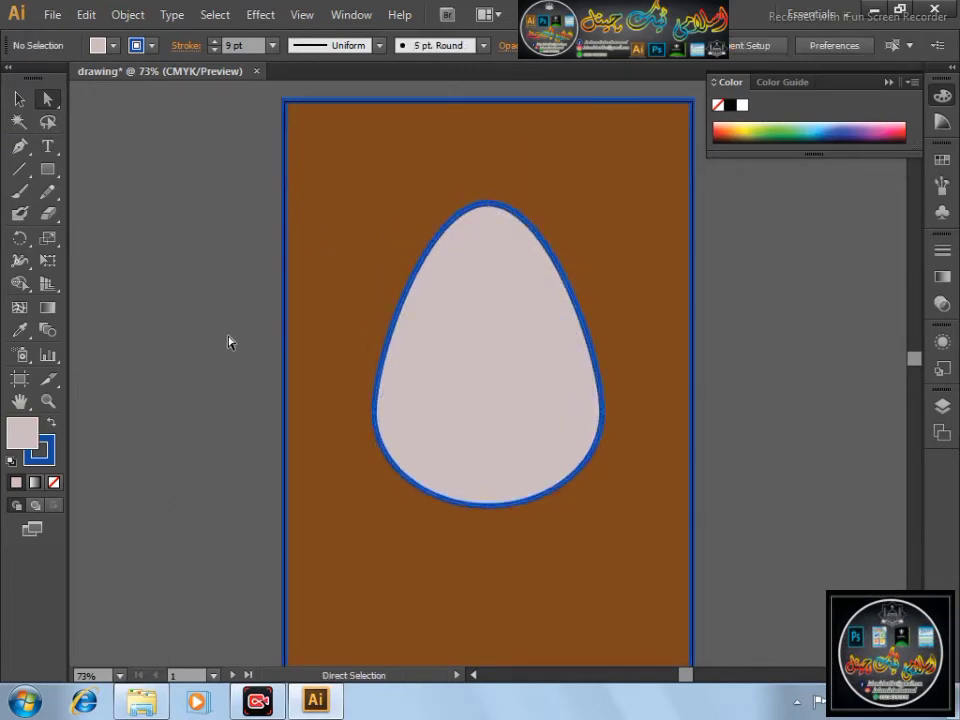
left_click_drag(404, 460, 278, 355)
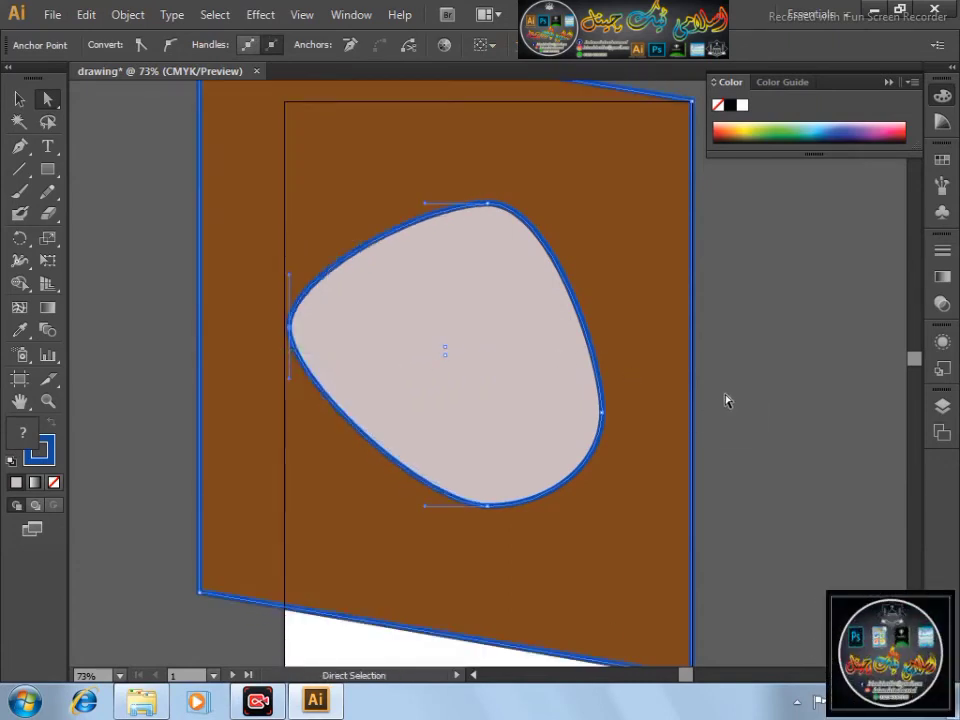
left_click(747, 371)
left_click_drag(560, 441, 557, 432)
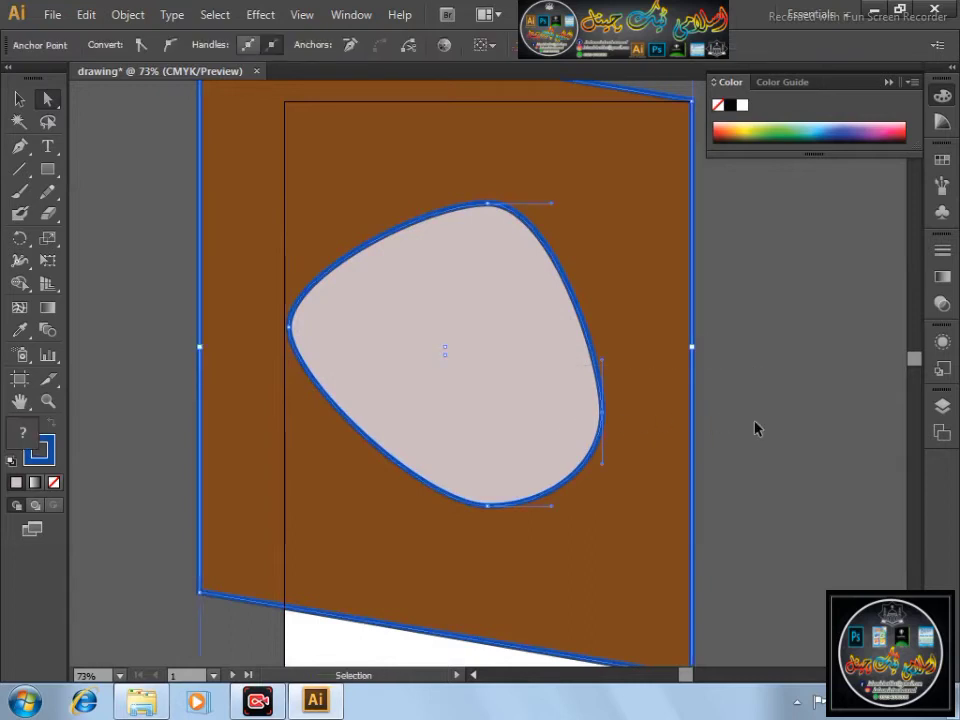
key("ctrl+z")
left_click(757, 428)
Step: Select the egg's right anchor point with the Direct Selection tool and pull it outward and slightly down
left_click(562, 429)
left_click(602, 418)
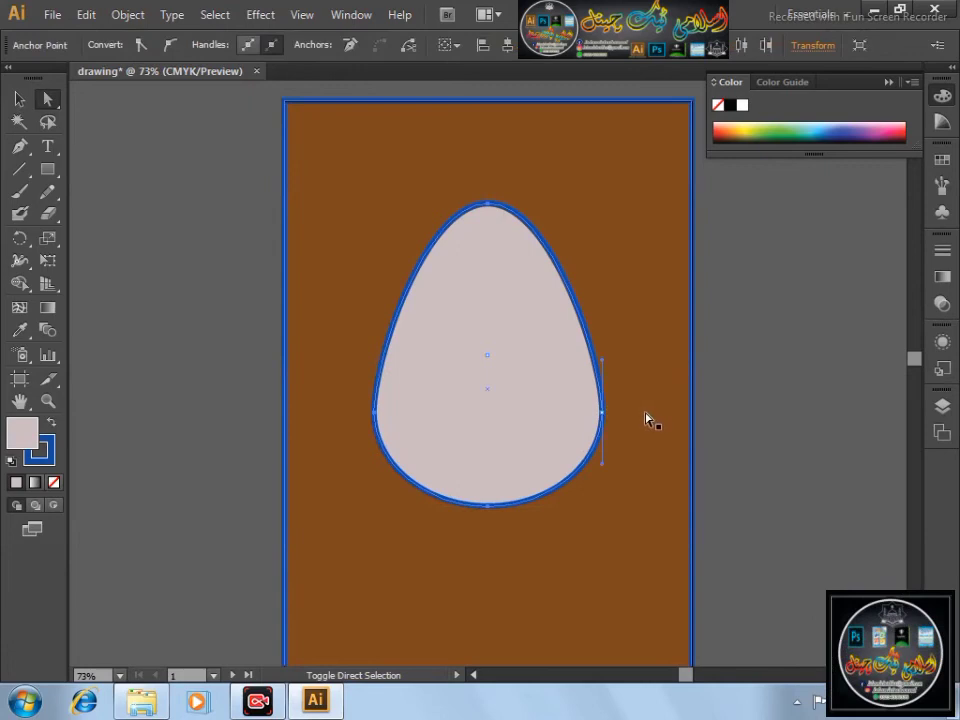
left_click(603, 419)
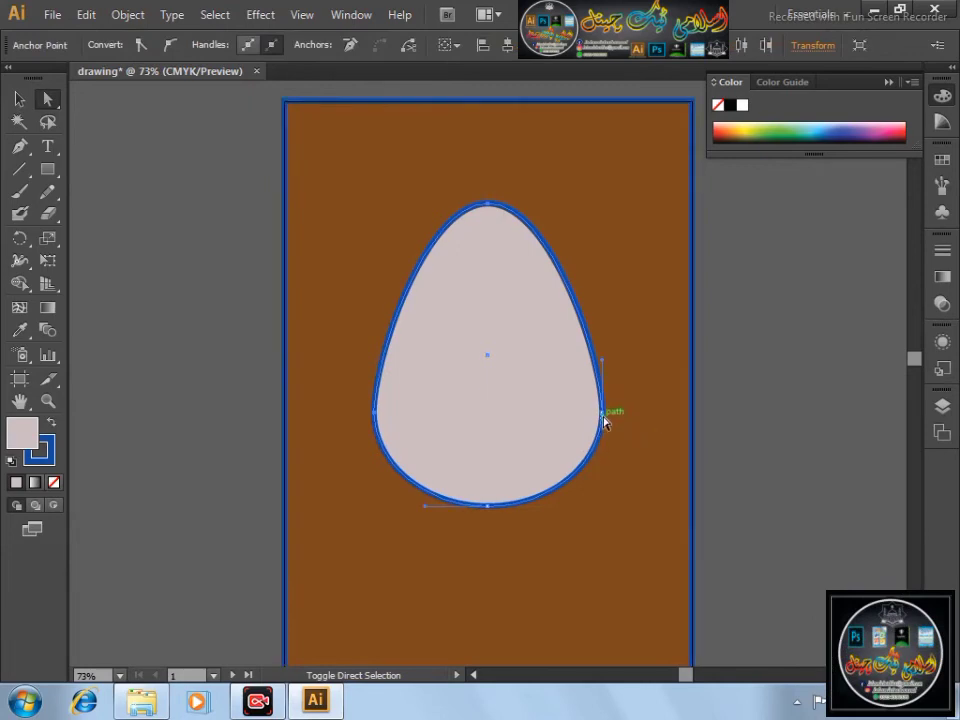
scroll(605, 423, "down", 5)
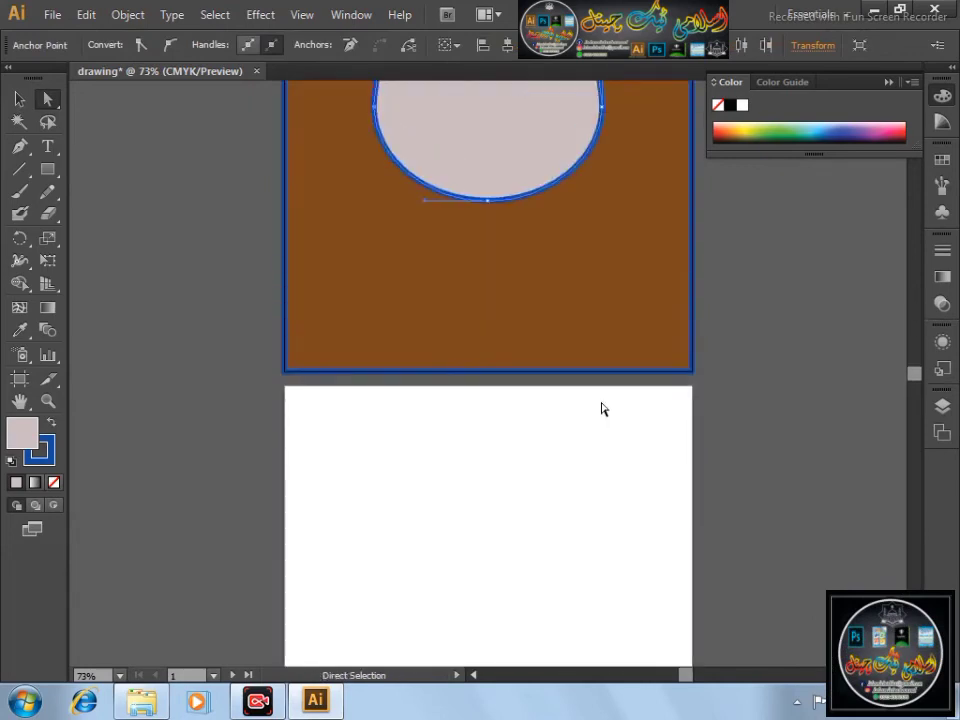
scroll(601, 408, "up", 4)
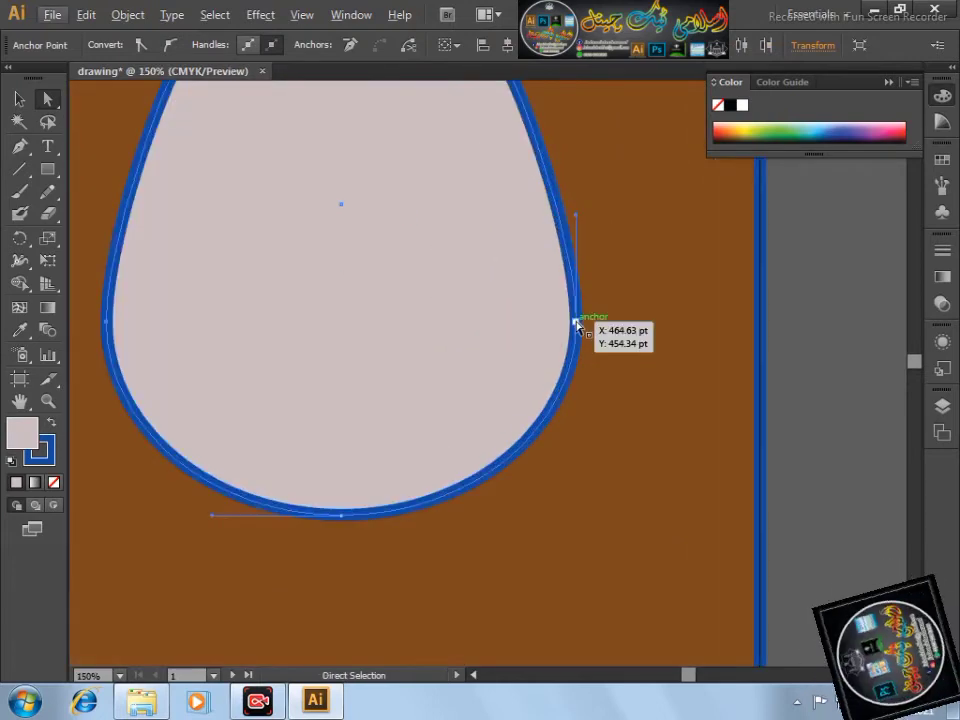
left_click_drag(578, 322, 620, 358)
Step: Move the egg's bottom anchor point down to about Y 654 pt and shift its top anchor point to the left
scroll(546, 340, "down", 5)
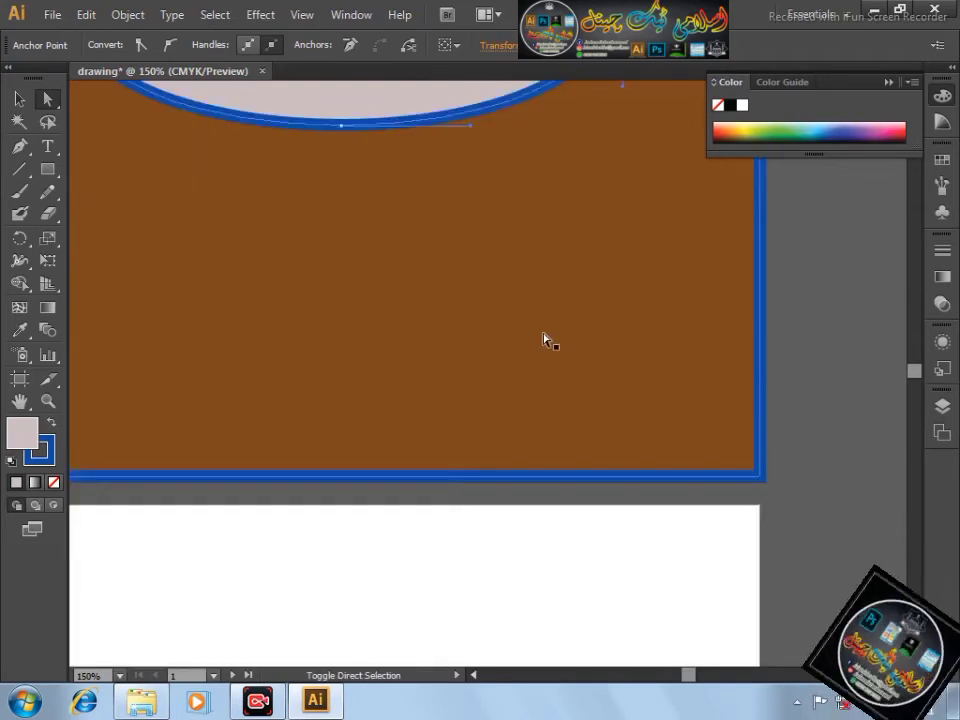
scroll(546, 340, "up", 4)
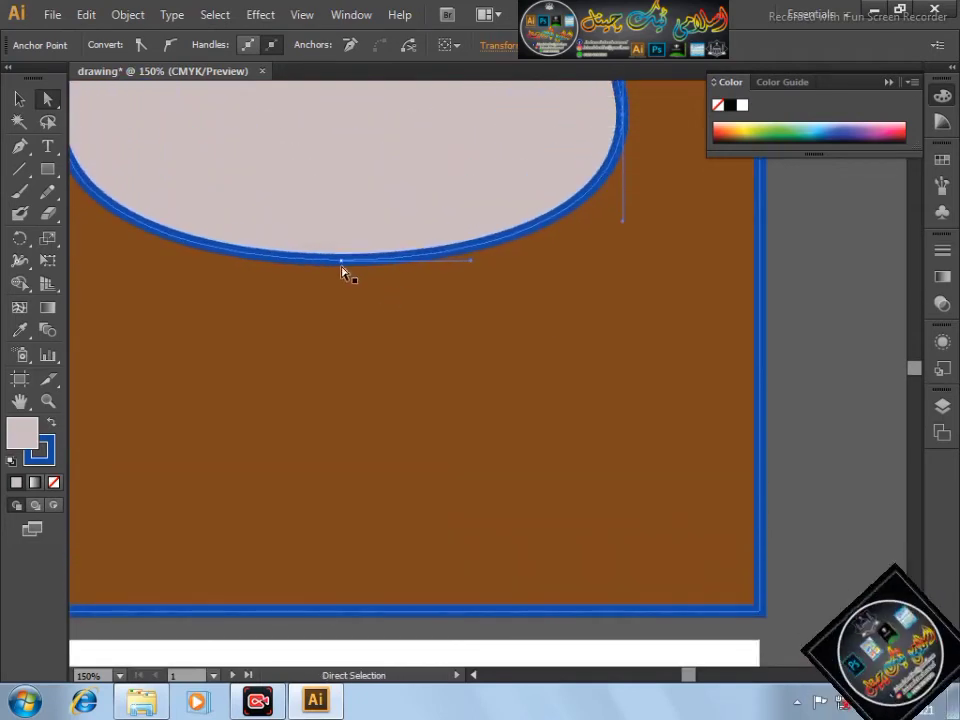
left_click_drag(340, 265, 342, 352)
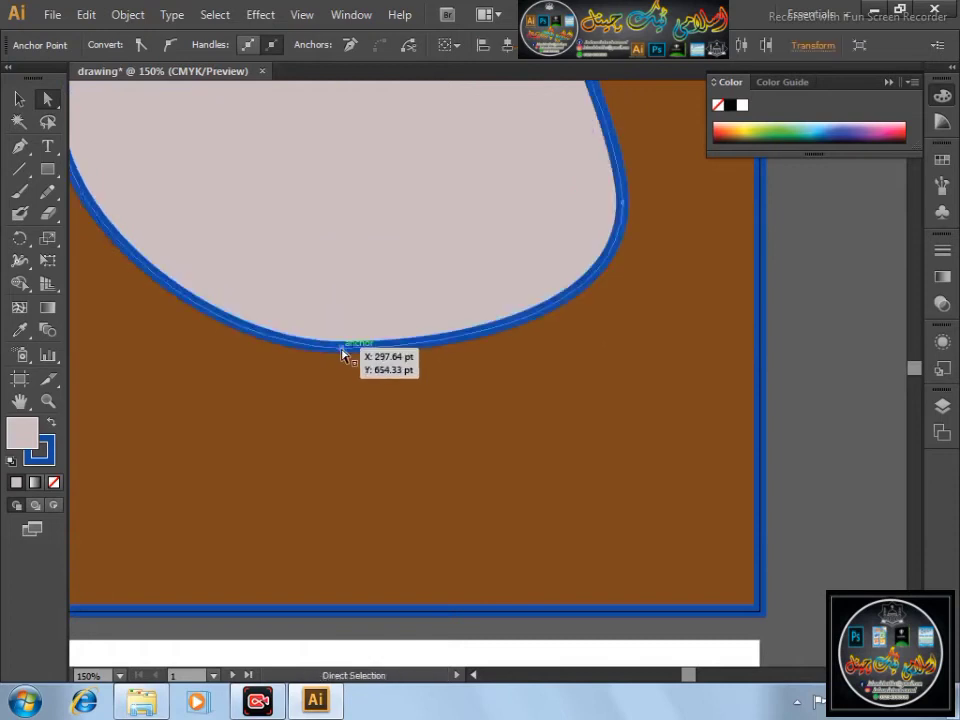
scroll(357, 348, "down", 10)
scroll(357, 348, "up", 20)
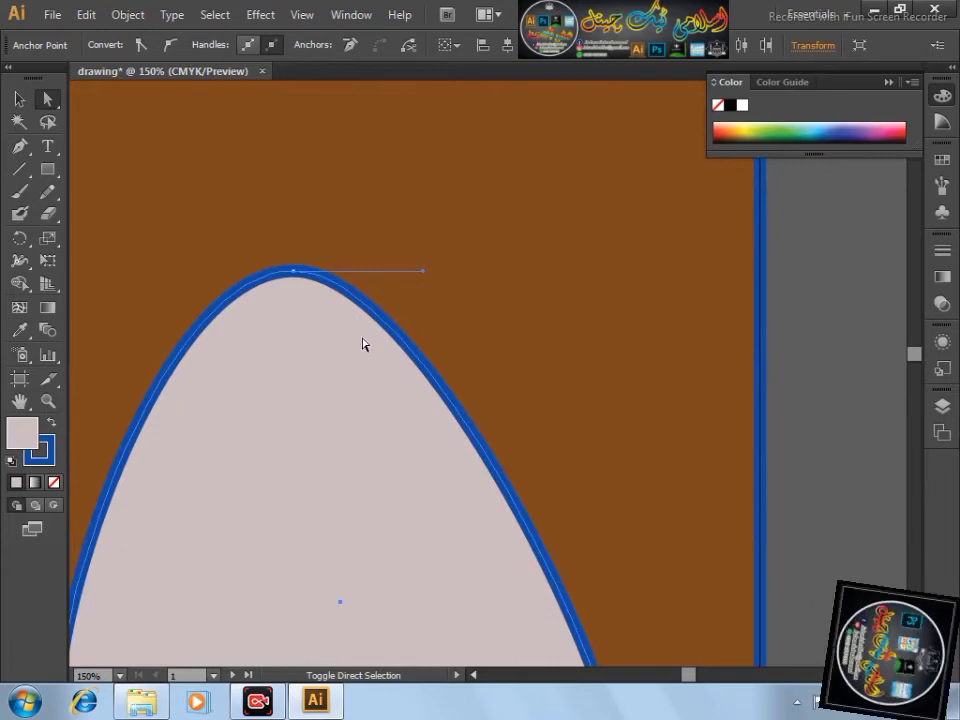
scroll(363, 344, "down", 4)
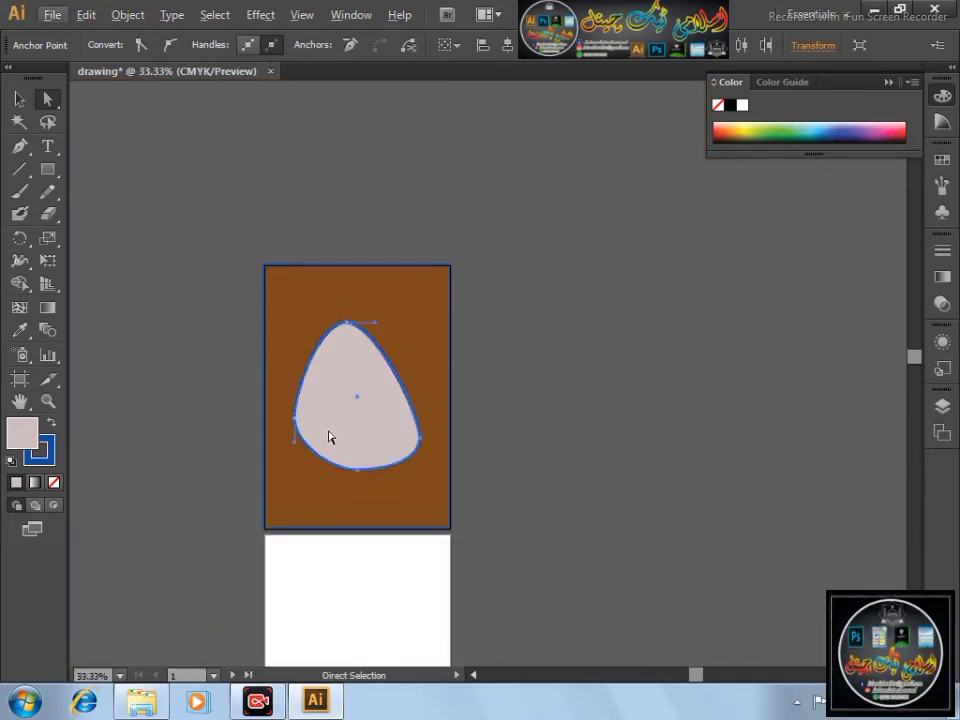
Step: Select the egg's top anchor point and stretch its right direction handle horizontally past the background's right edge
left_click(330, 236)
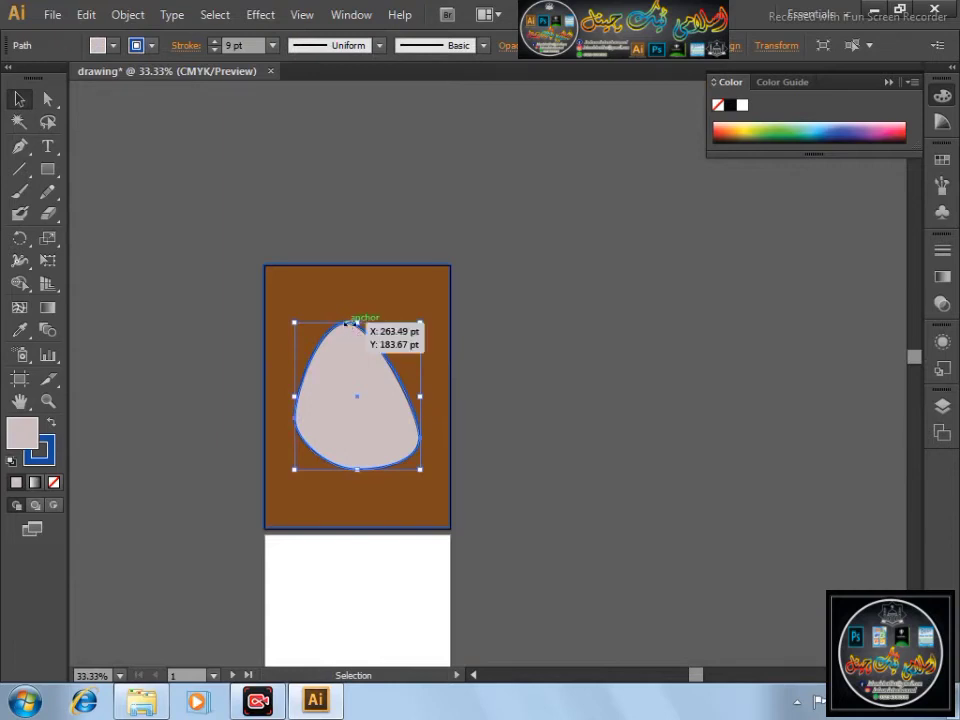
left_click(47, 99)
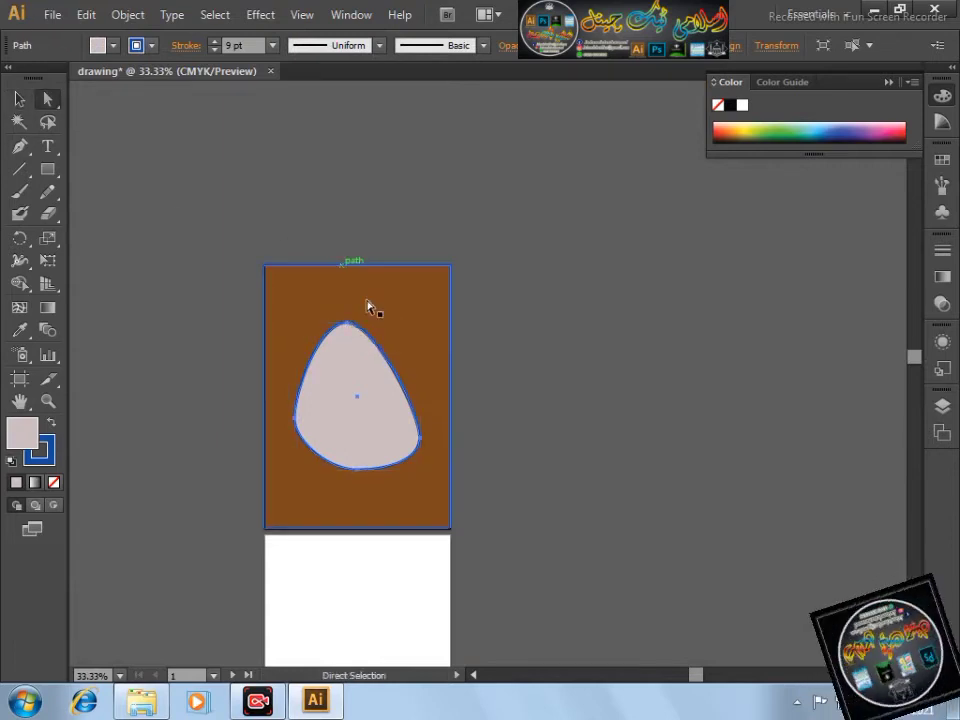
left_click(350, 329)
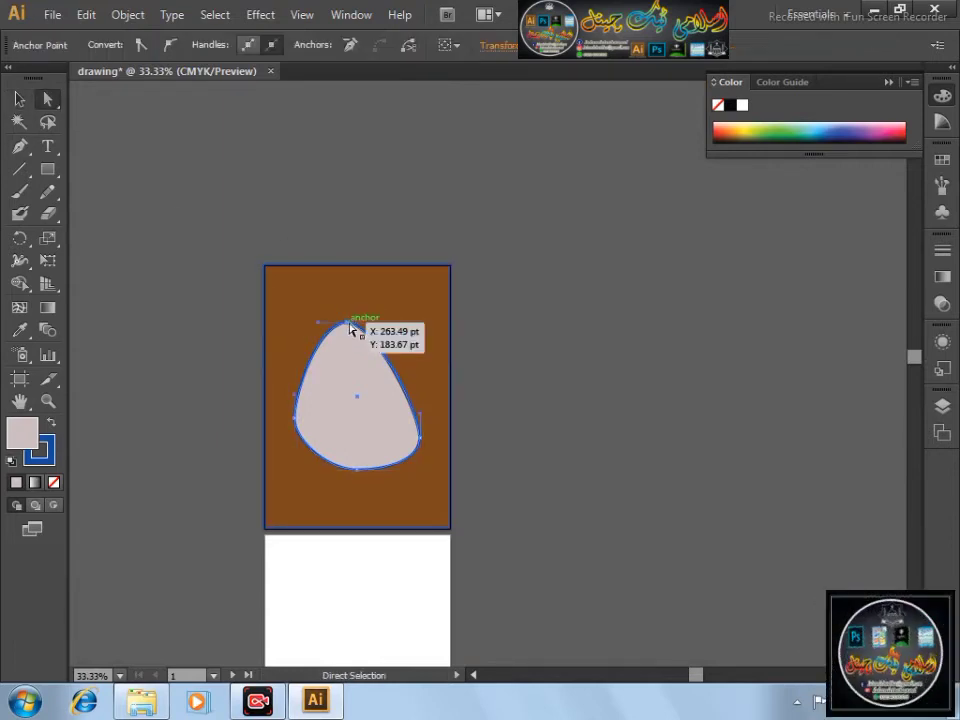
scroll(360, 349, "down", 2)
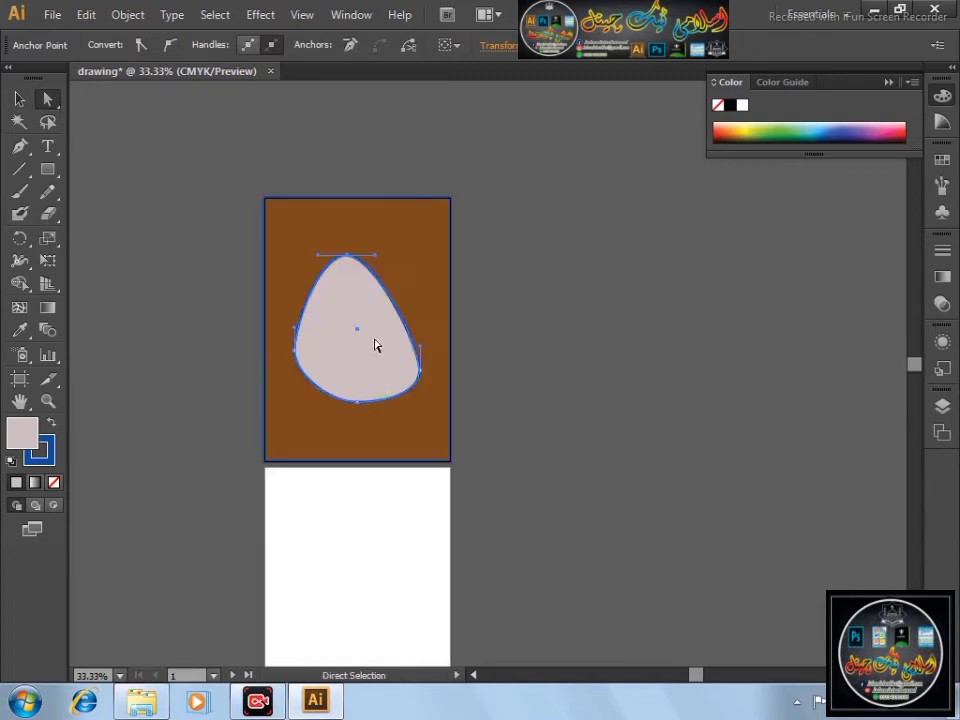
scroll(360, 259, "up", 2)
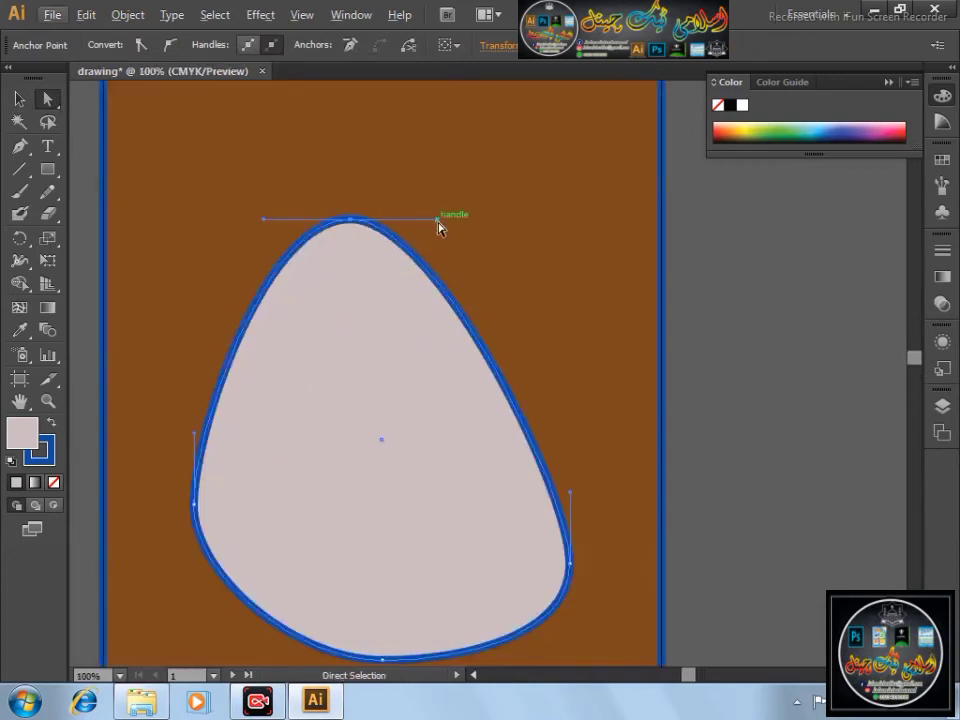
left_click_drag(439, 223, 716, 272)
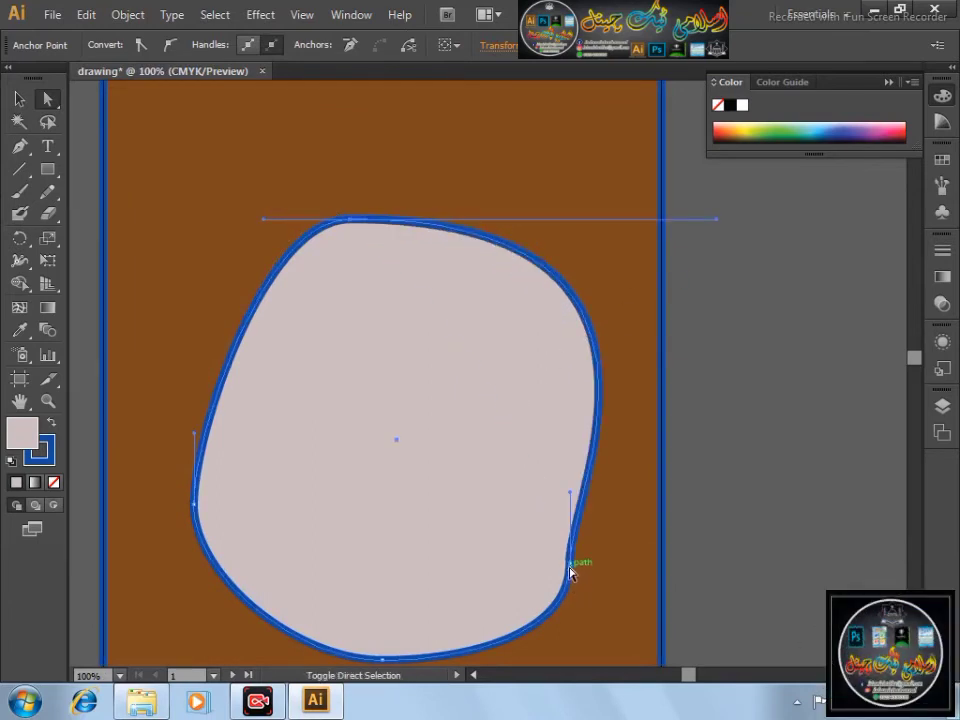
Step: Reshape the egg's right side by moving its anchor point inward, angling its lower handle outward, and shifting the anchor back to the right
mouse_move(572, 570)
left_mouse_down()
mouse_move(371, 414)
mouse_move(281, 446)
mouse_move(245, 430)
mouse_move(252, 421)
mouse_move(245, 431)
left_mouse_up()
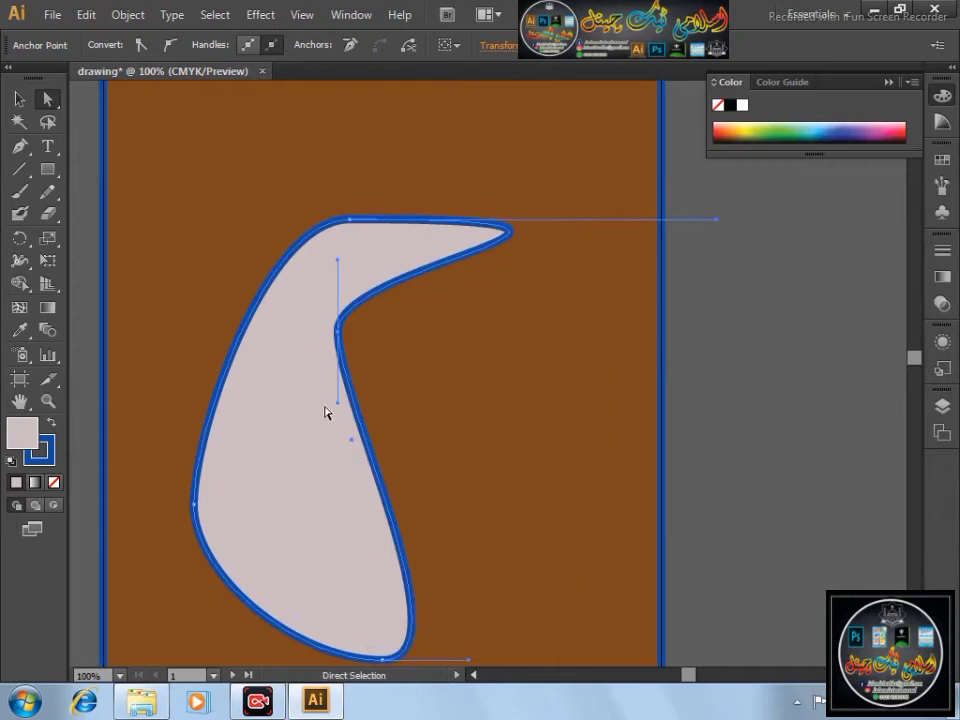
left_click_drag(278, 538, 221, 611)
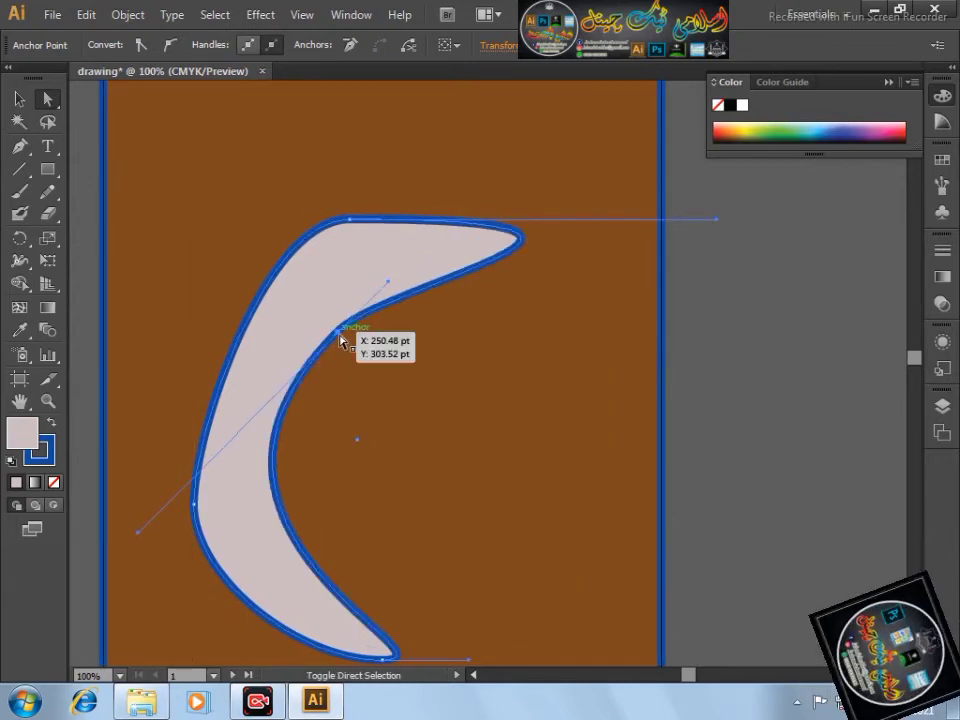
left_click_drag(339, 331, 508, 367)
Step: Lower the shape's top anchor point into its body and adjust the neighboring direction handles to form a two-lobed V shape
left_click_drag(352, 220, 338, 485)
left_click_drag(255, 483, 293, 386)
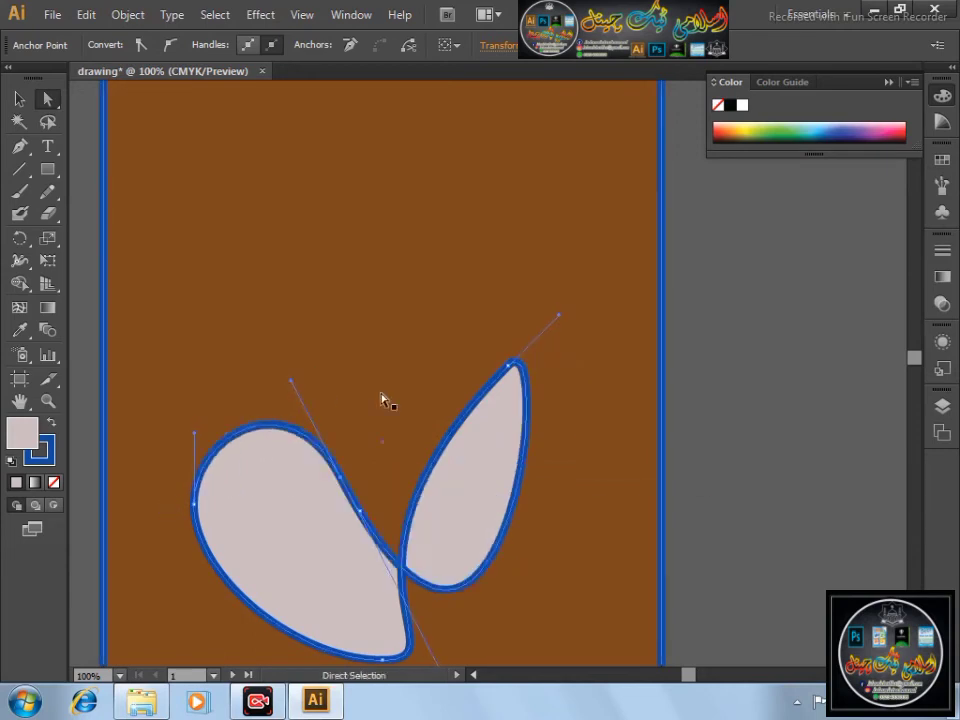
left_click_drag(559, 319, 416, 411)
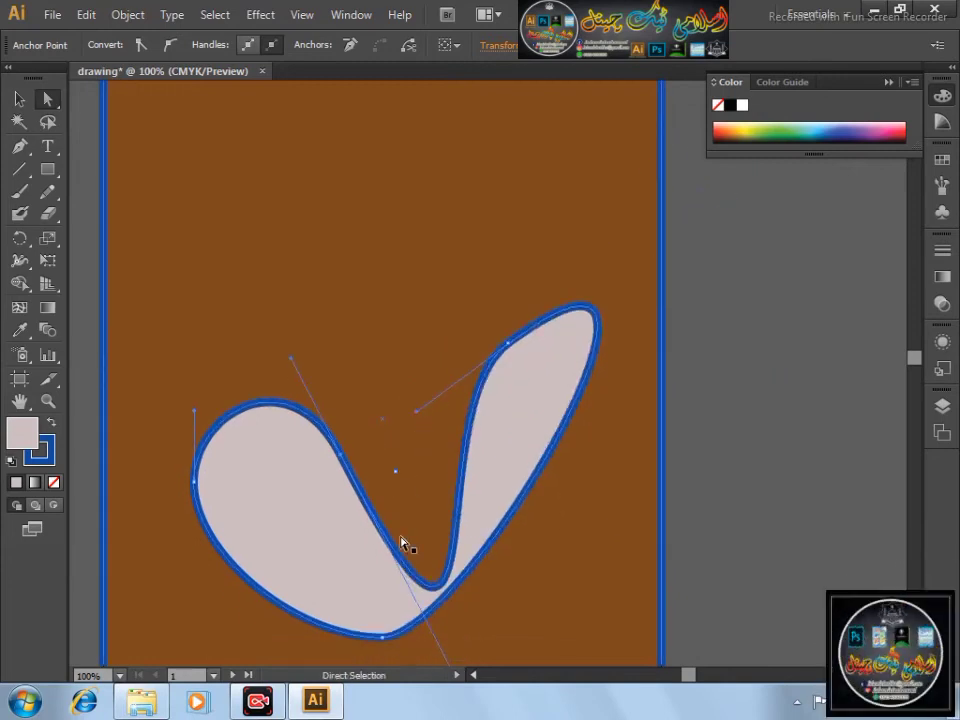
Step: Try near-black and yellow-green fills on the V-like shape, settle on light orange, and deselect it
left_click(846, 124)
left_click(836, 140)
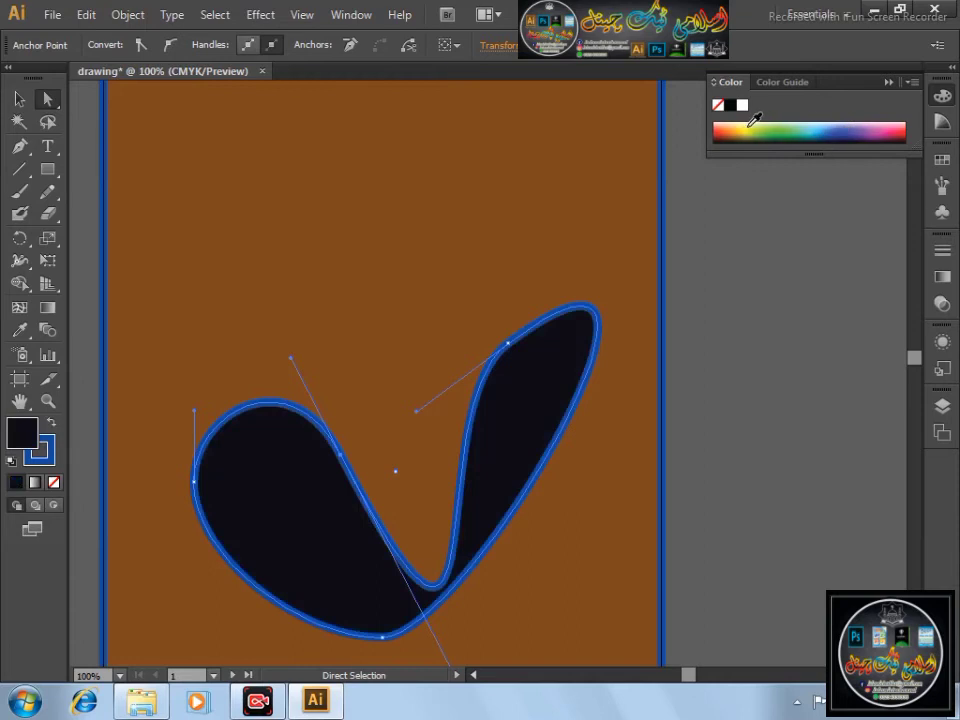
left_click(755, 122)
left_click(735, 122)
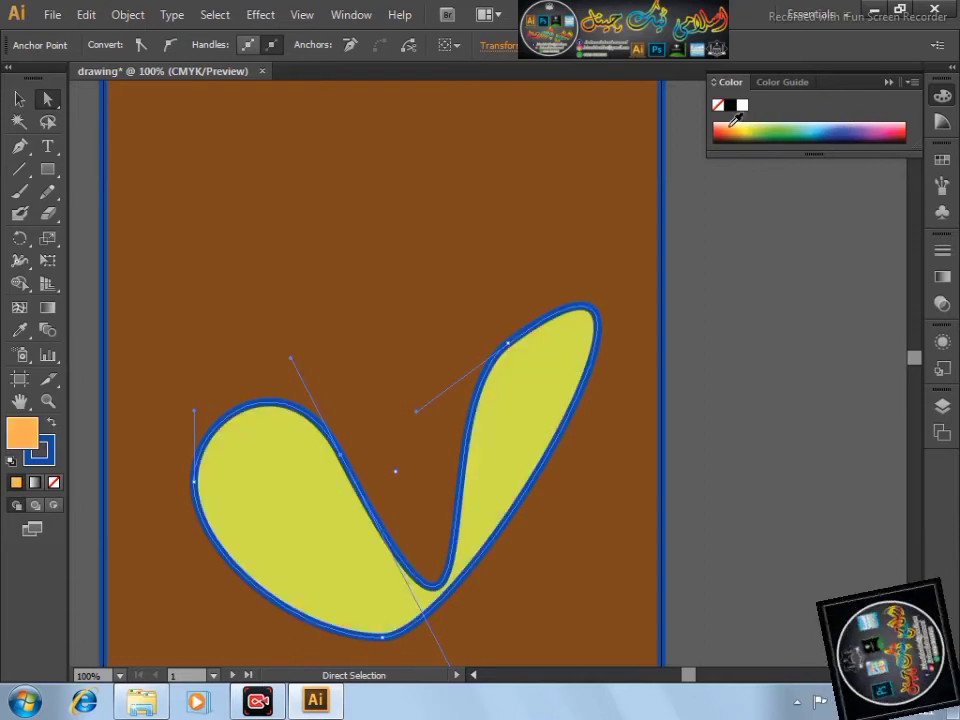
left_click(681, 294)
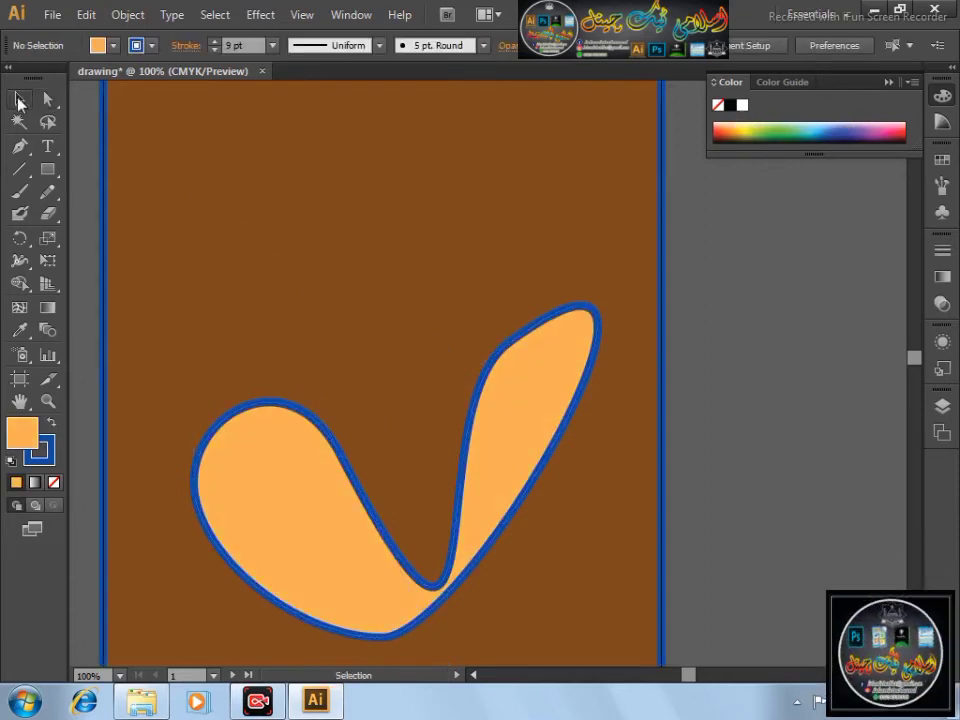
Step: Try to set a dark grayish blue stroke color in the Color Picker with no shape selected
double_click(51, 450)
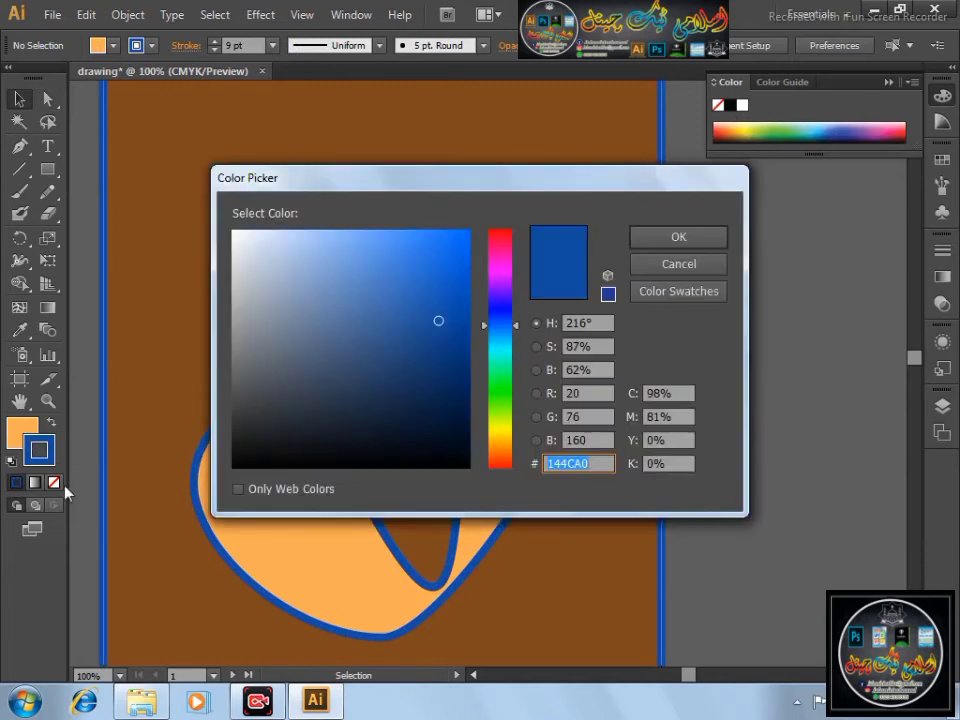
left_click(692, 264)
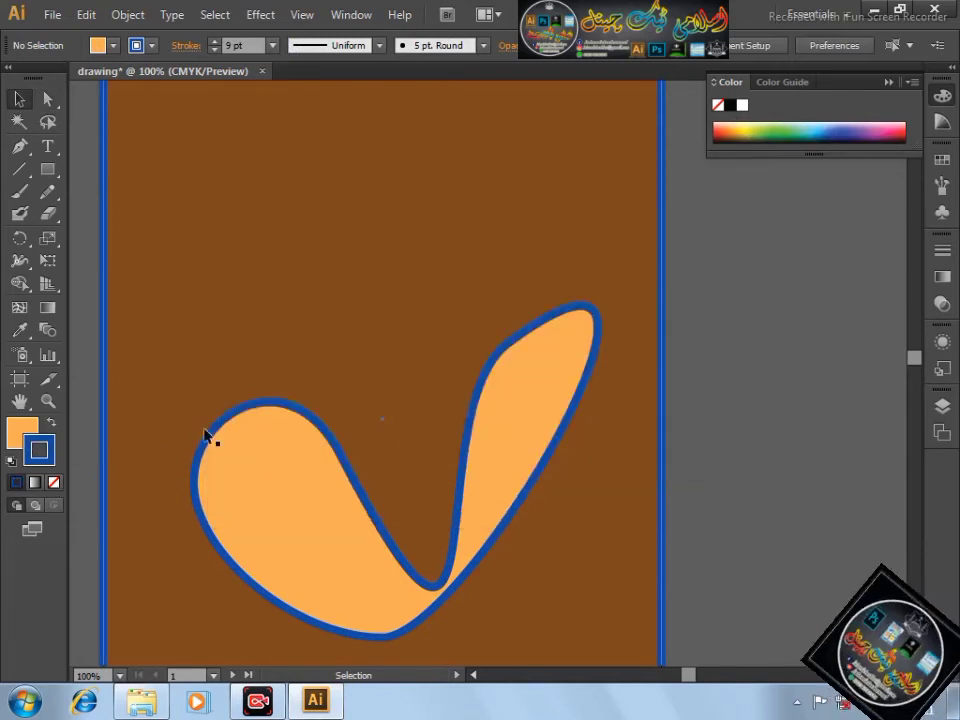
double_click(50, 457)
left_click(371, 401)
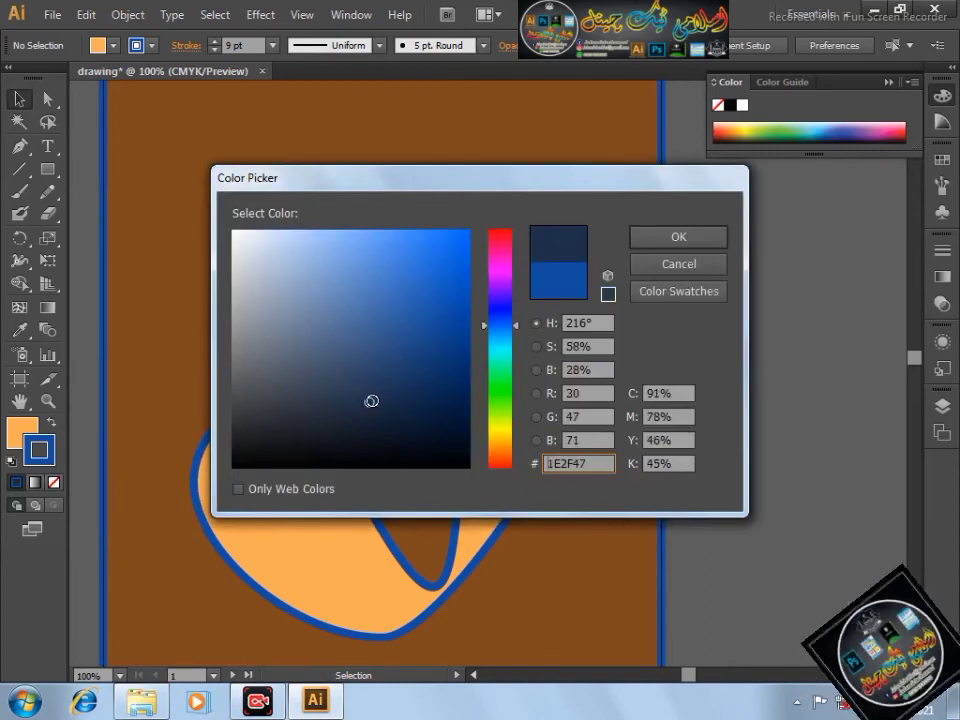
left_click_drag(371, 401, 322, 389)
left_click(664, 241)
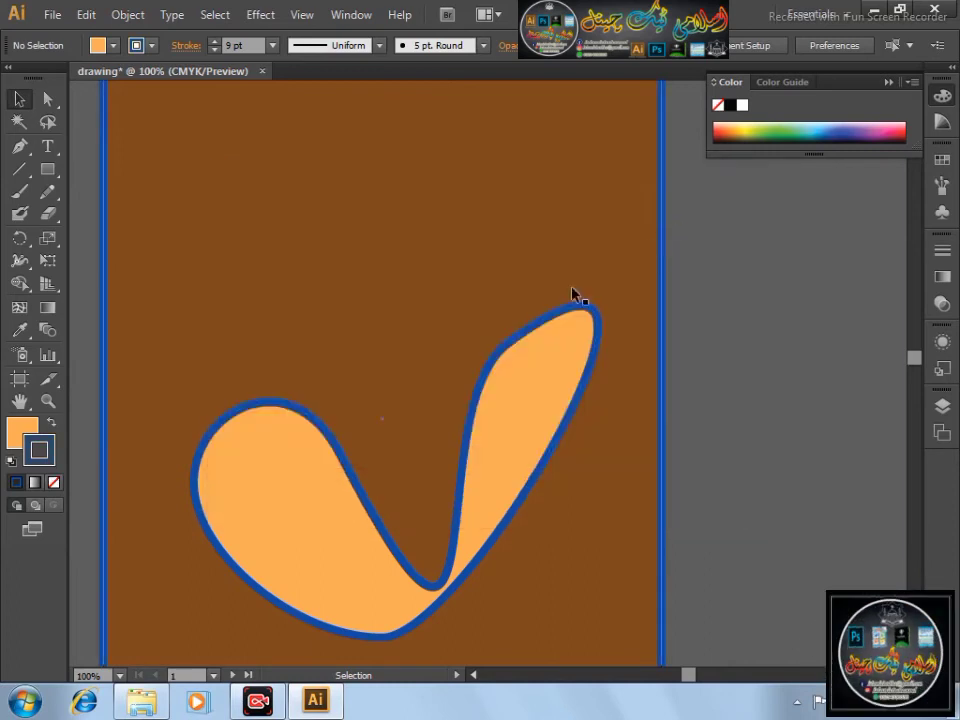
Step: Select the orange shape and set its stroke color to the slate blue 424E60
left_click(279, 474)
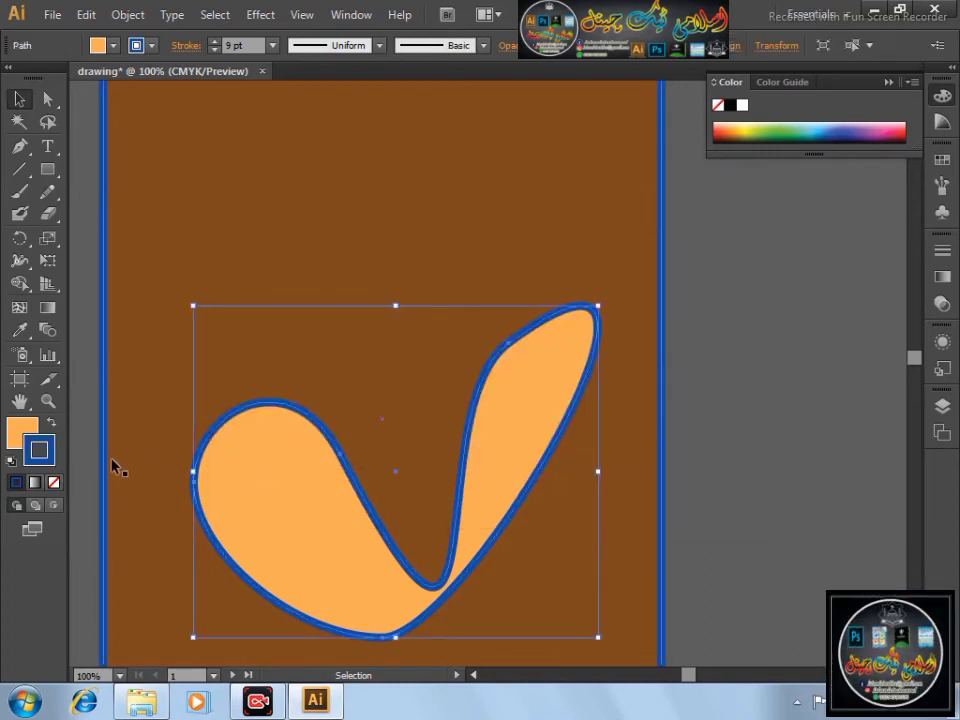
double_click(39, 452)
left_click(305, 378)
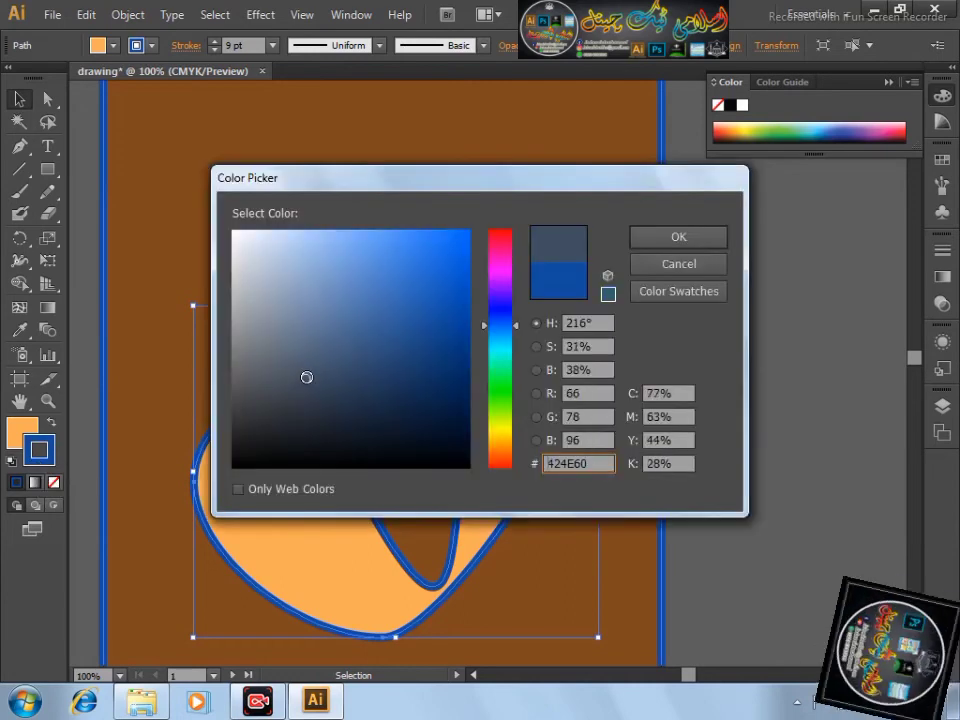
left_click(698, 240)
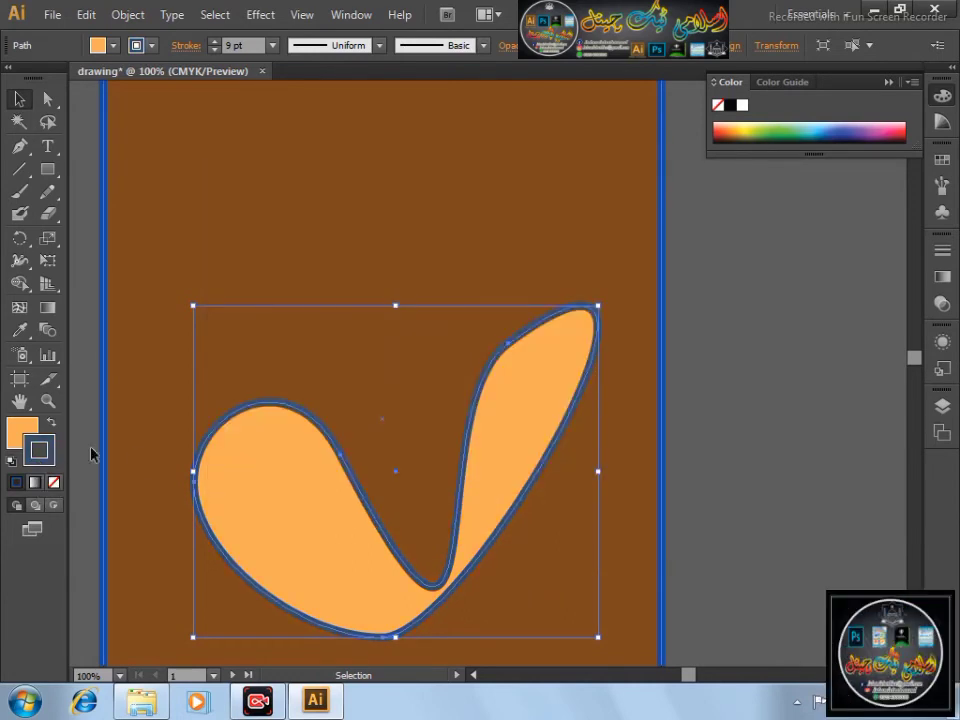
Step: Remove the stroke from the orange V-like shape and deselect it
left_click(54, 483)
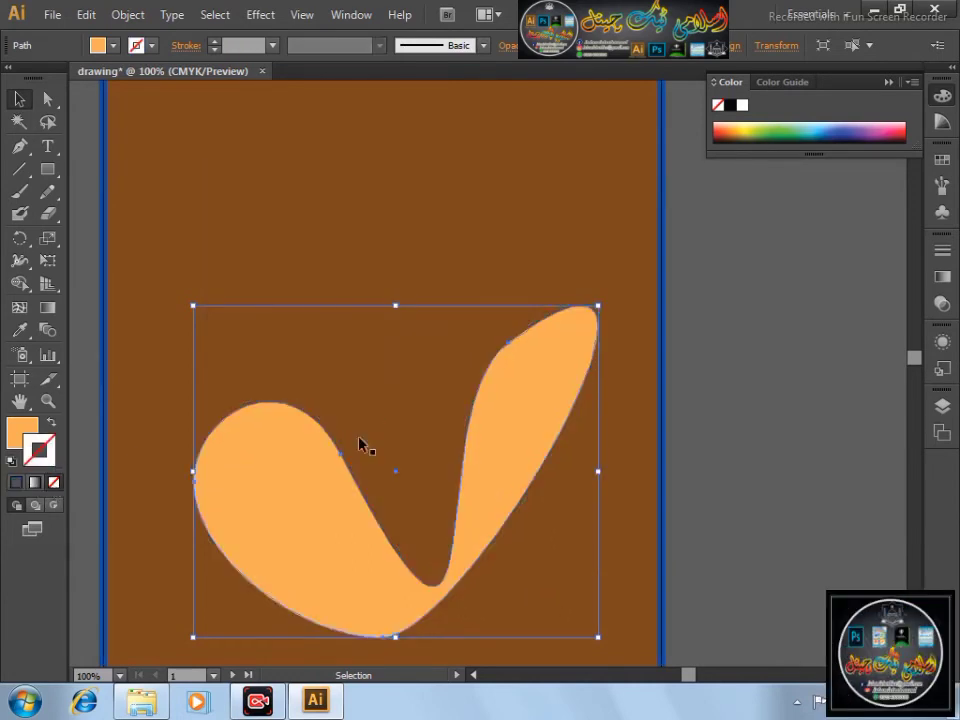
left_click(778, 407)
scroll(506, 411, "down", 1)
Step: Select the orange V-like shape and place a duplicate straight above it, overlapping the original
left_click(482, 414)
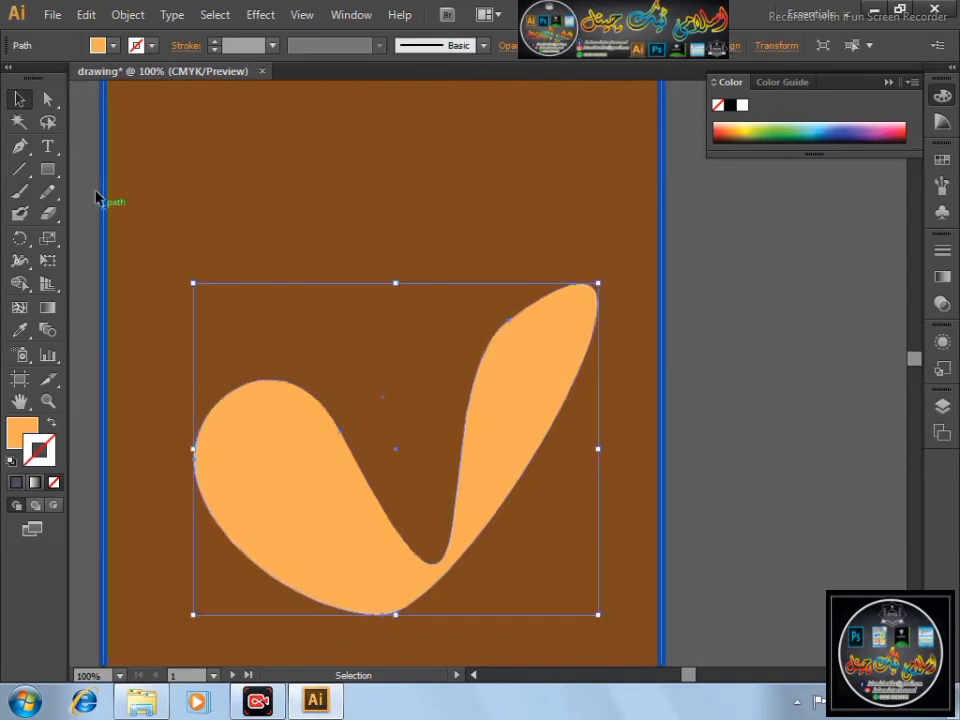
left_click(50, 99)
left_click_drag(251, 424, 251, 328)
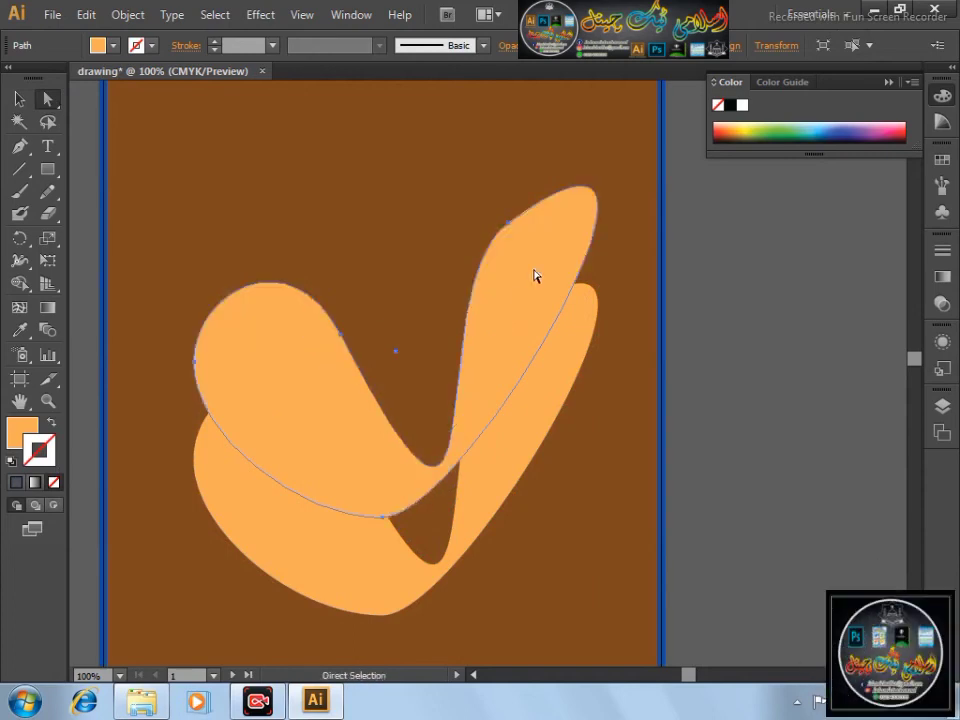
Step: Rotate the upper copy half a turn and position it so both shapes overlap at their ends and form a closed ring
left_click(26, 100)
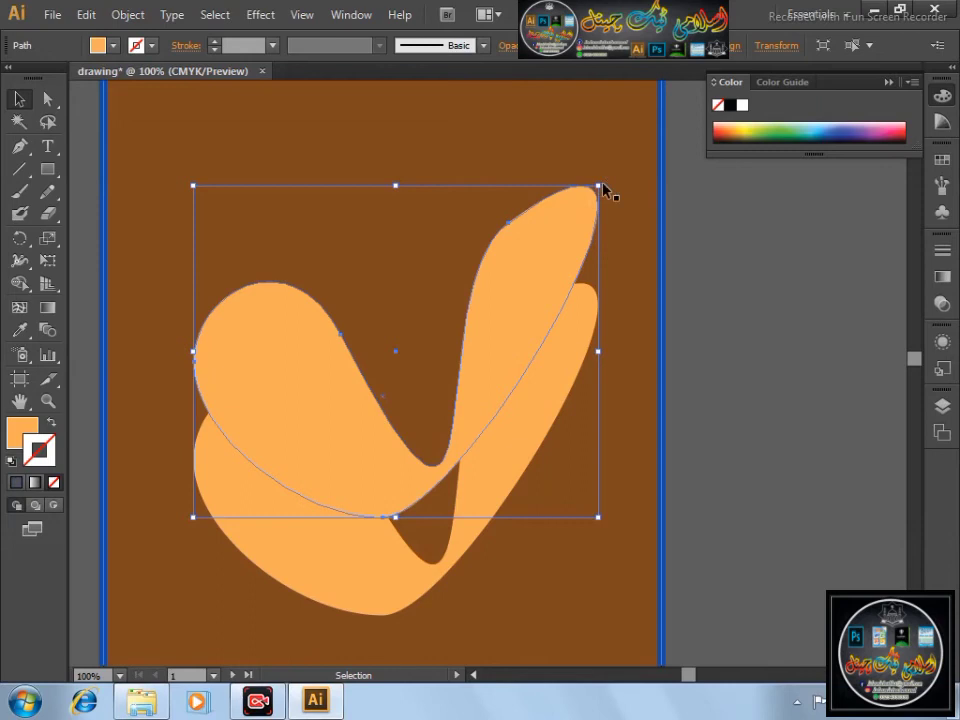
left_click_drag(399, 179, 504, 392)
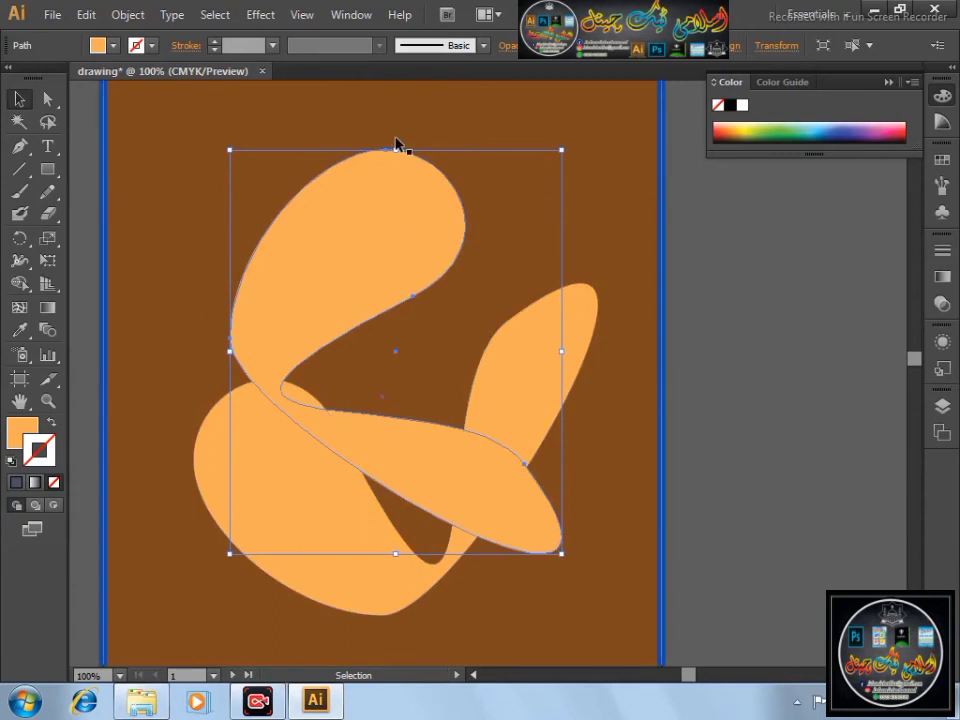
left_click_drag(396, 143, 512, 345)
left_click_drag(418, 253, 450, 222)
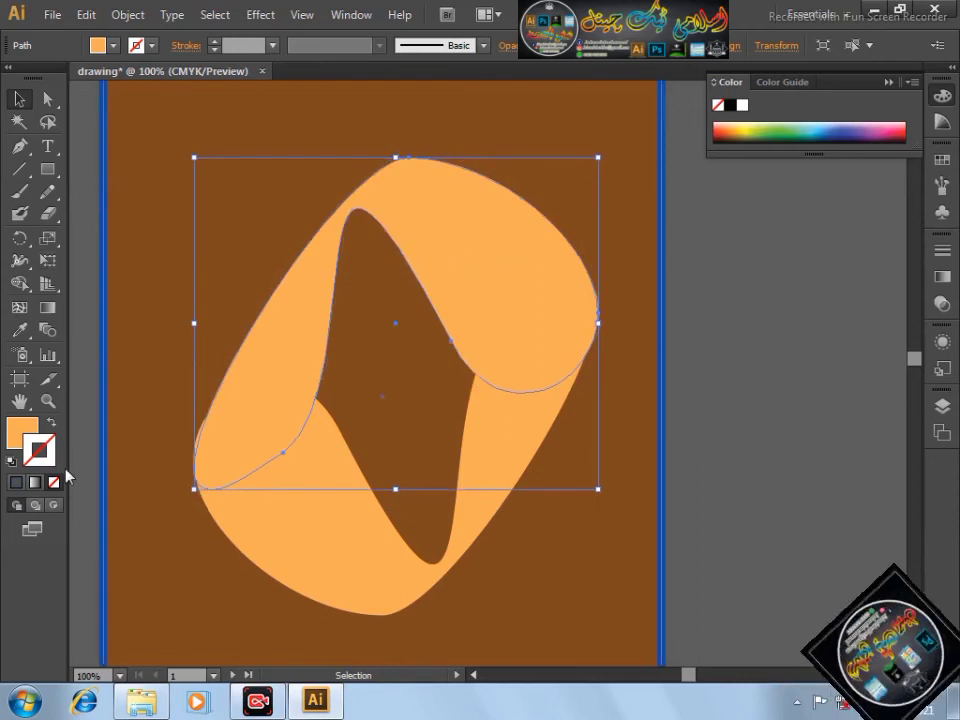
Step: Select the brown background rectangle, give it a yellow-green stroke, try an orange fill, and settle on a green fill
scroll(682, 394, "down", 1)
scroll(508, 416, "up", 1)
left_click(669, 343)
left_click(636, 347)
left_click(752, 130)
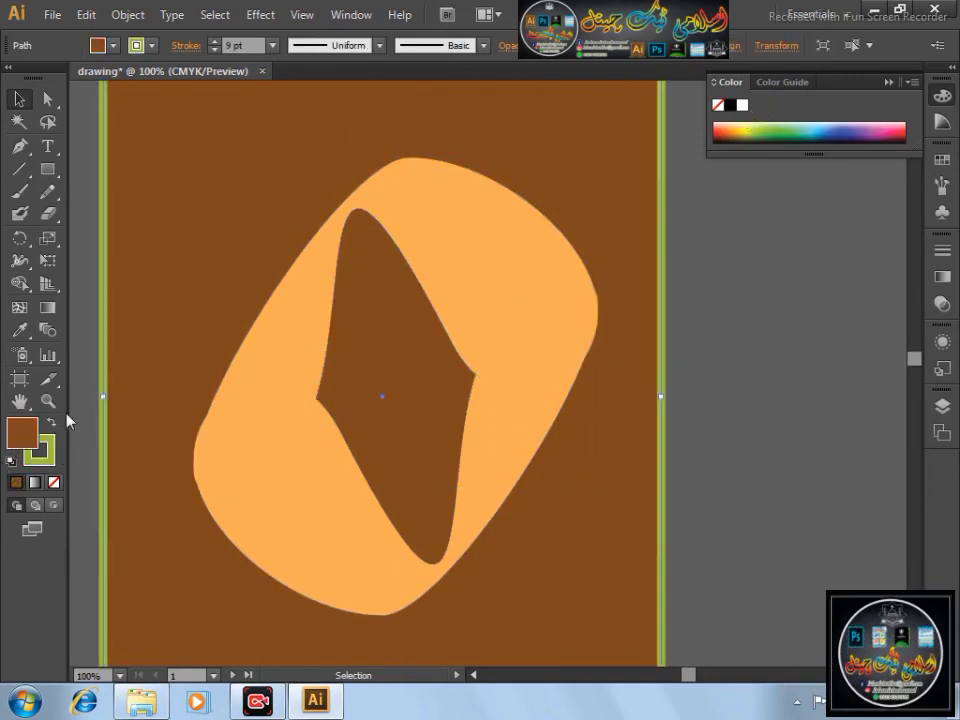
left_click(739, 127)
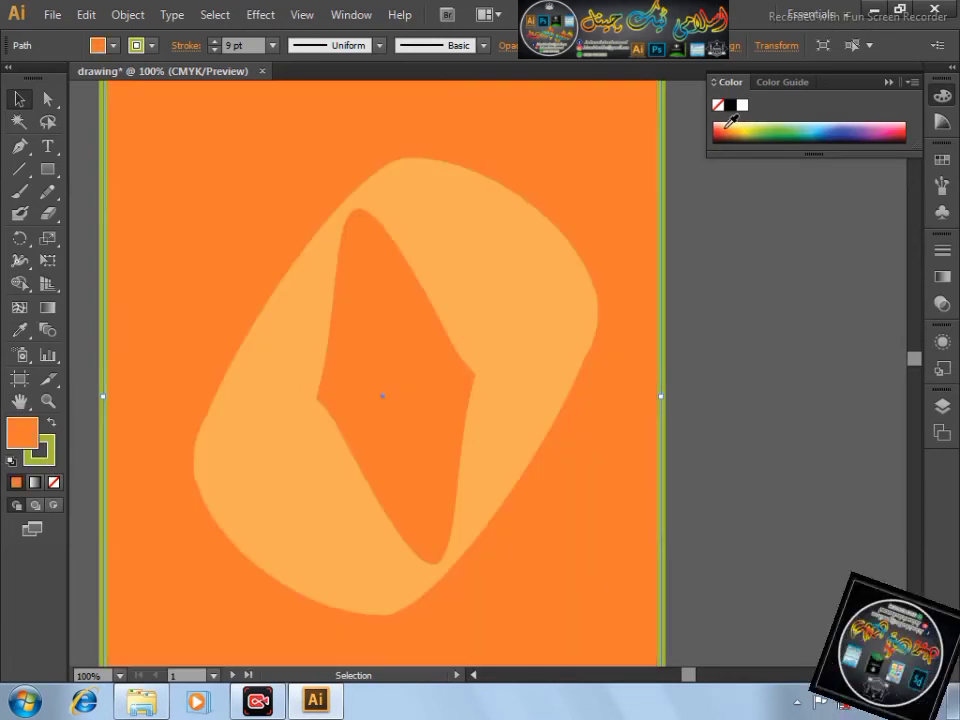
left_click(767, 129)
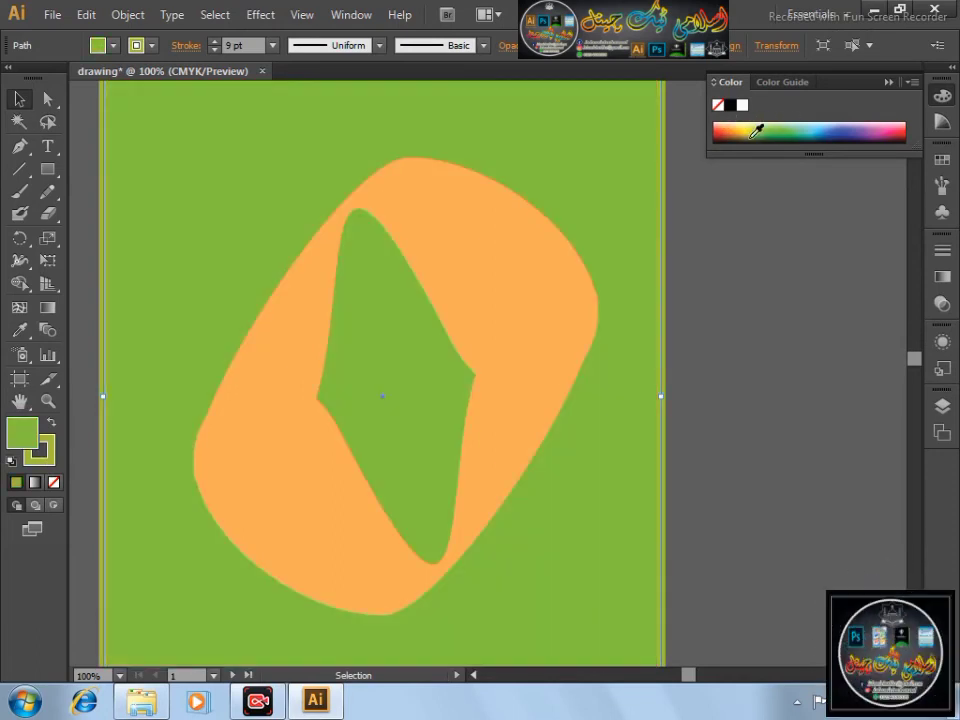
Step: Select both ring halves, try several orange and ochre fills, settle on pale cream, and deselect them
left_click(514, 264)
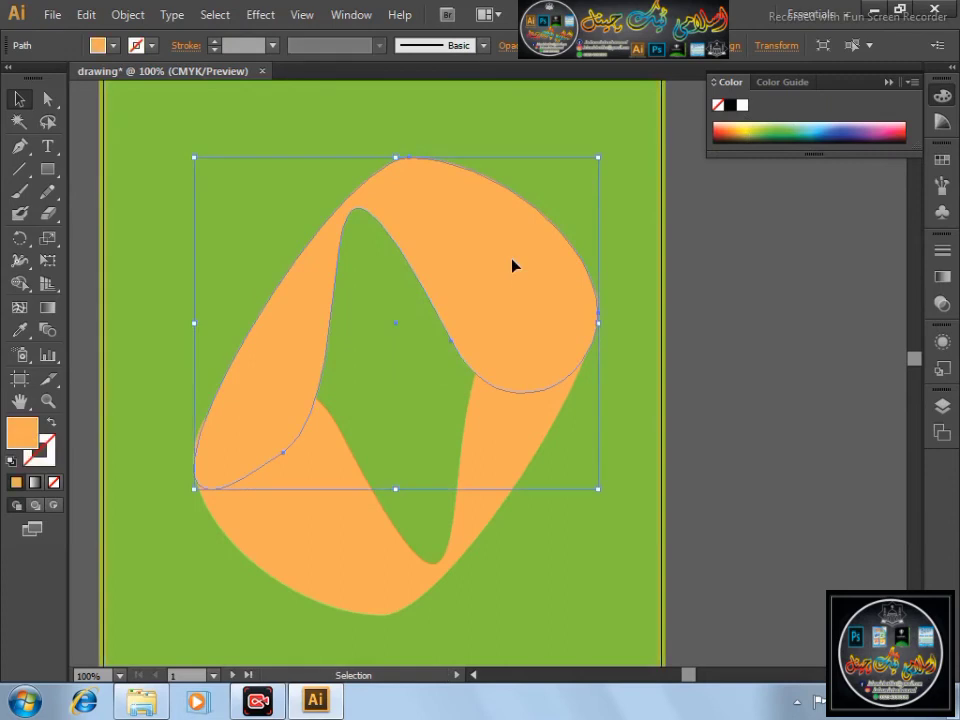
left_click(327, 535, "shift")
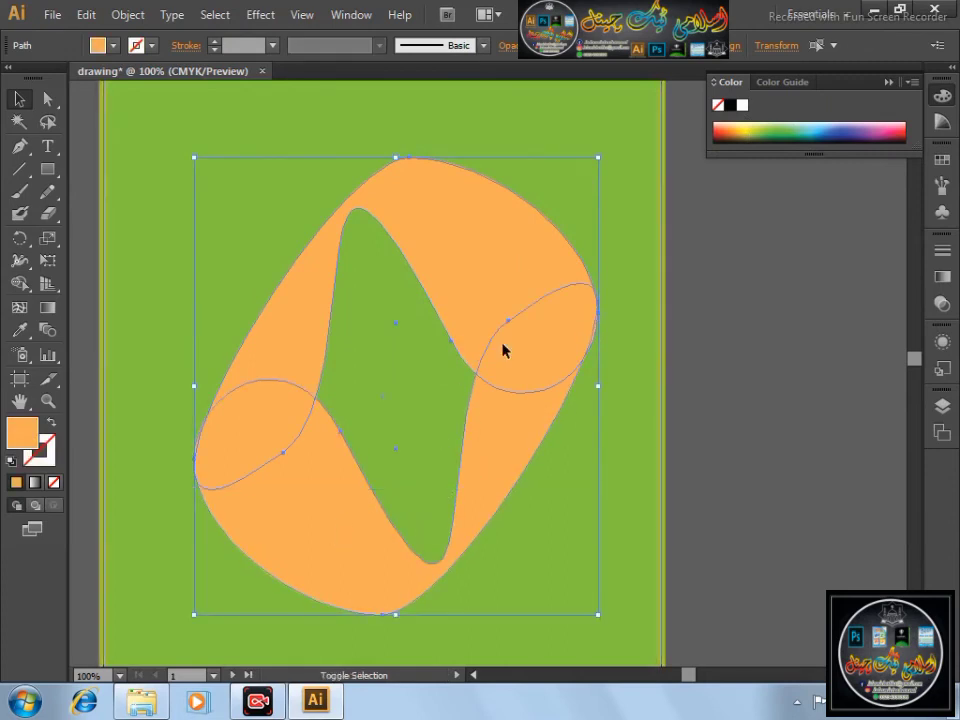
left_click(724, 125)
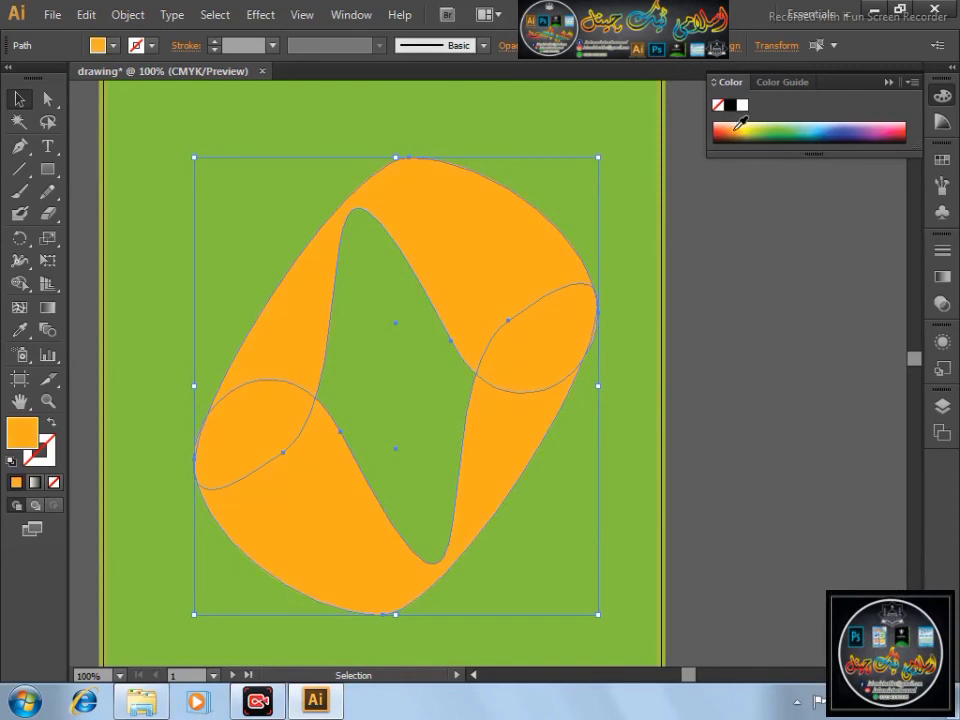
left_click(742, 123)
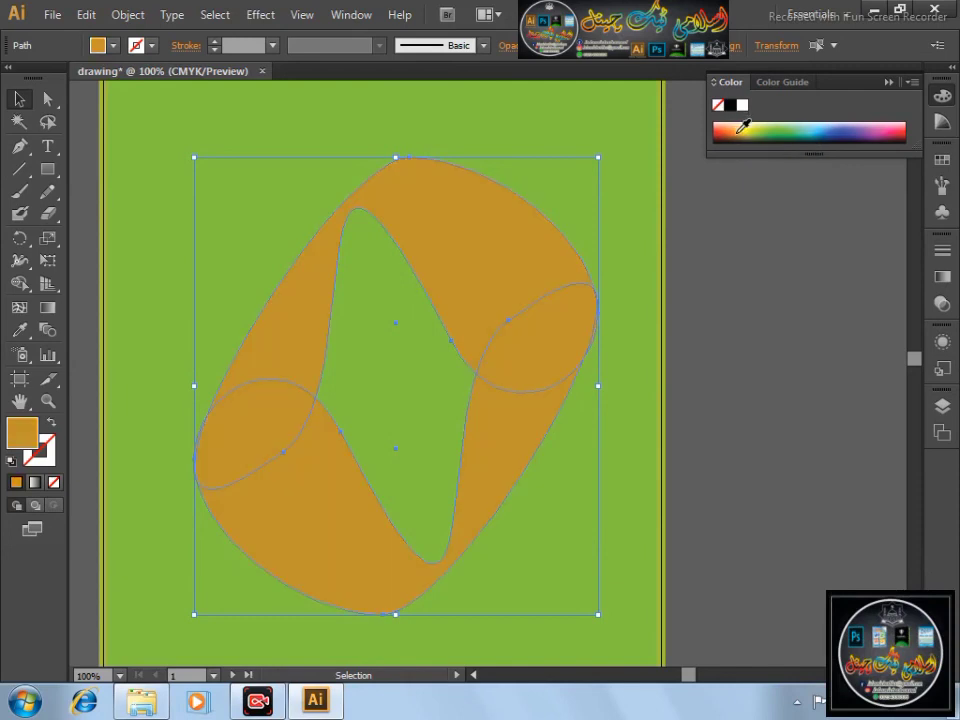
left_click(738, 122)
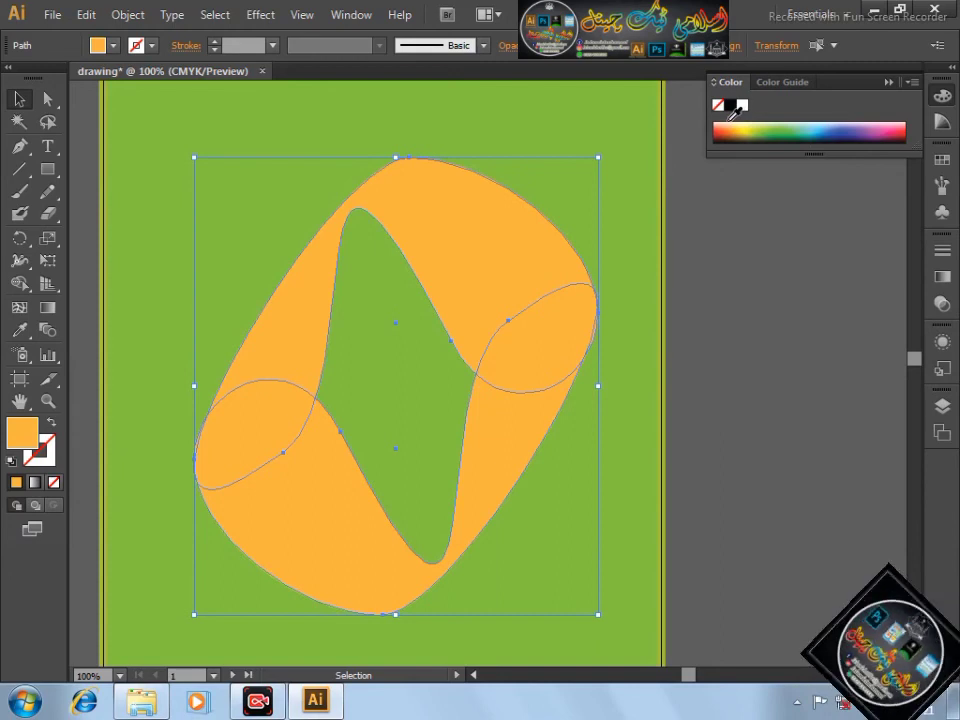
left_click(734, 117)
left_click(690, 240)
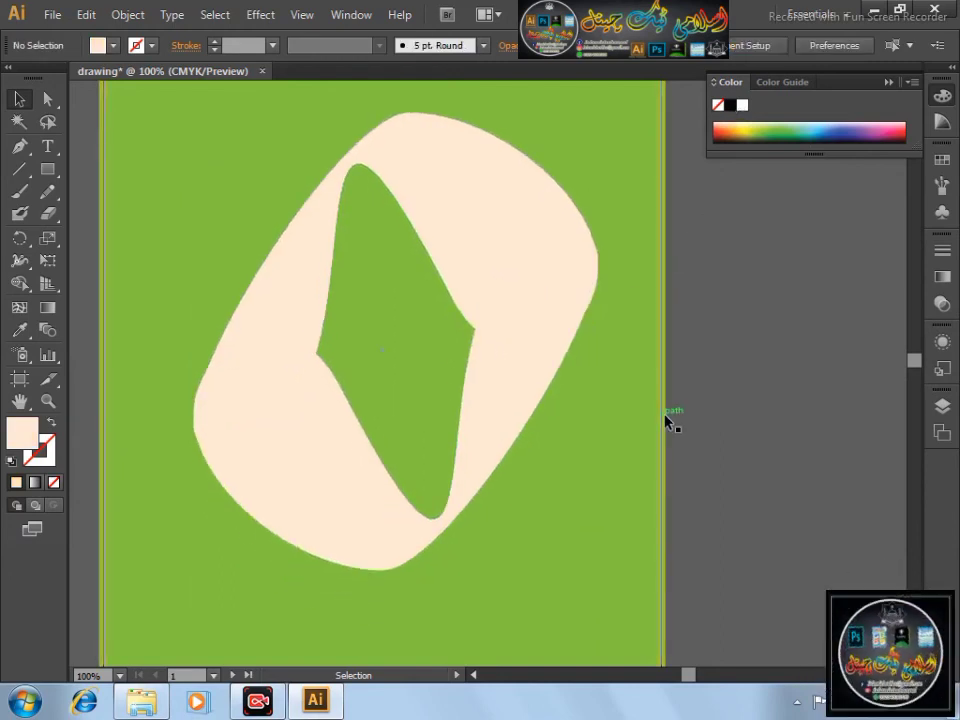
key("ctrl+minus")
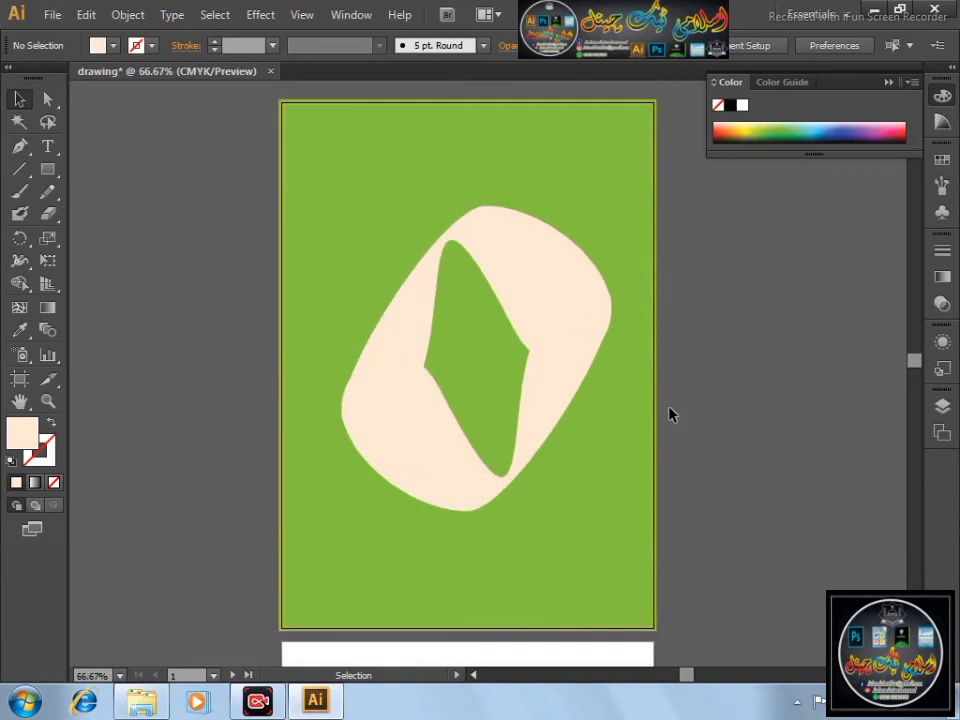
scroll(670, 414, "up", 1)
scroll(513, 324, "down", 1)
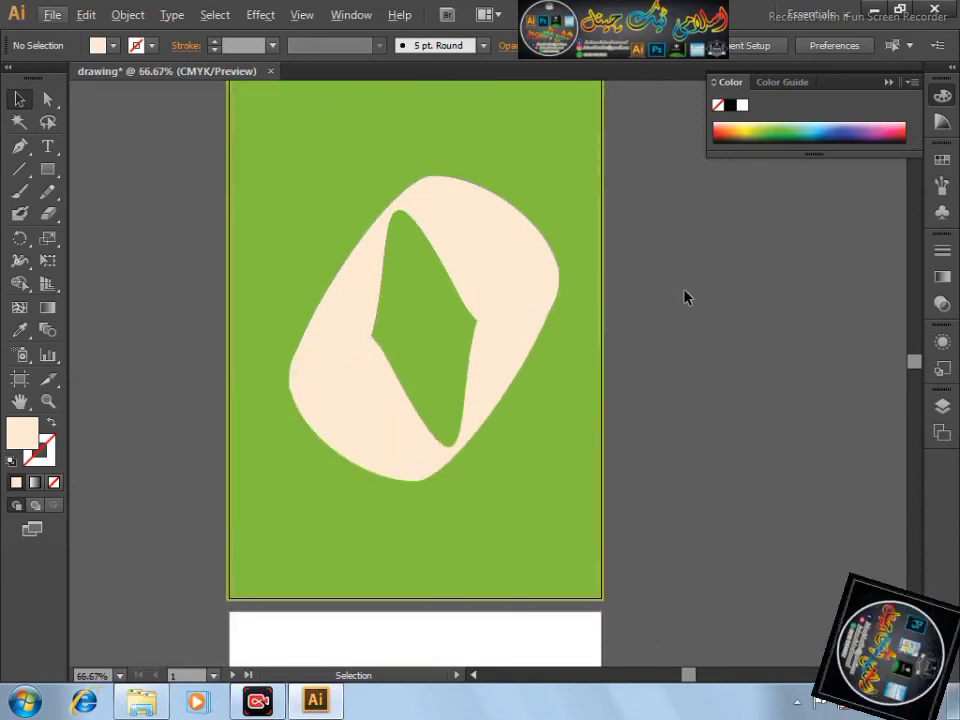